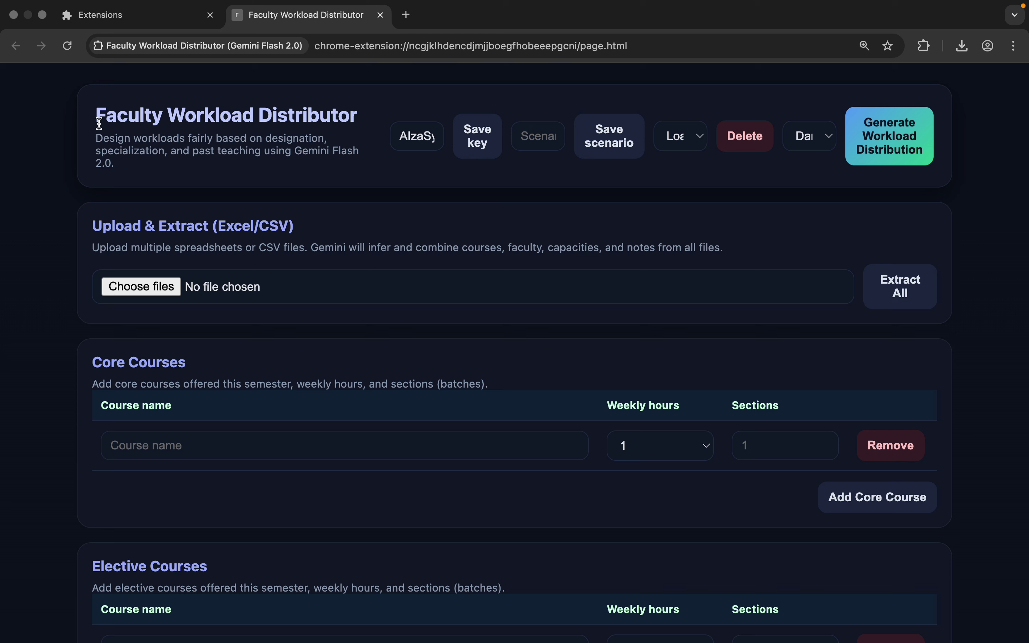
Look over the page heading and description and the upload, core course, elective course, maximum workload and faculty sections.
drag(96, 116, 356, 116)
click(338, 141)
drag(120, 138, 162, 148)
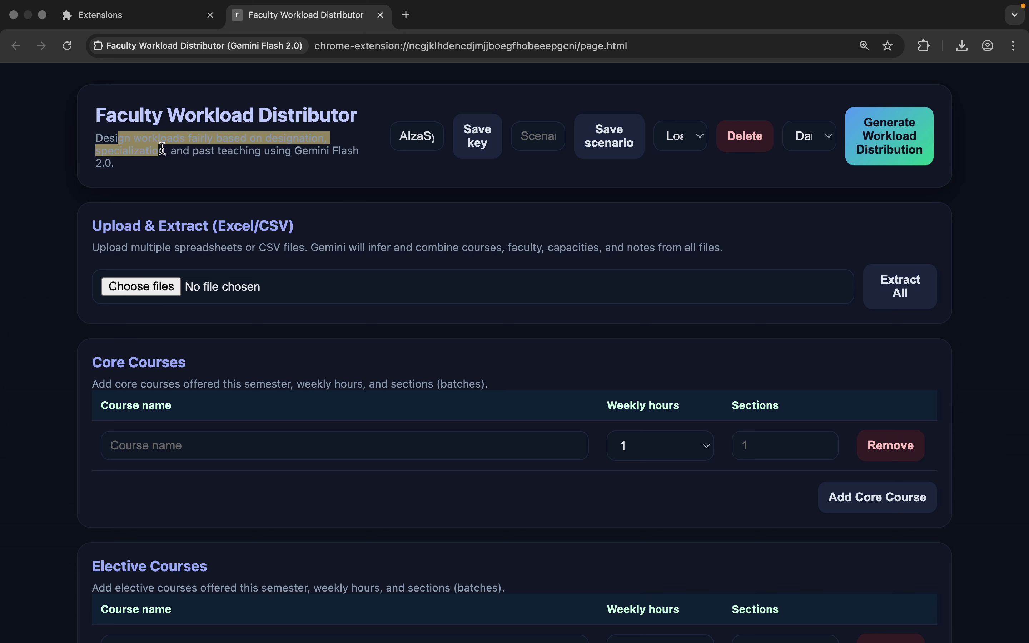
click(175, 155)
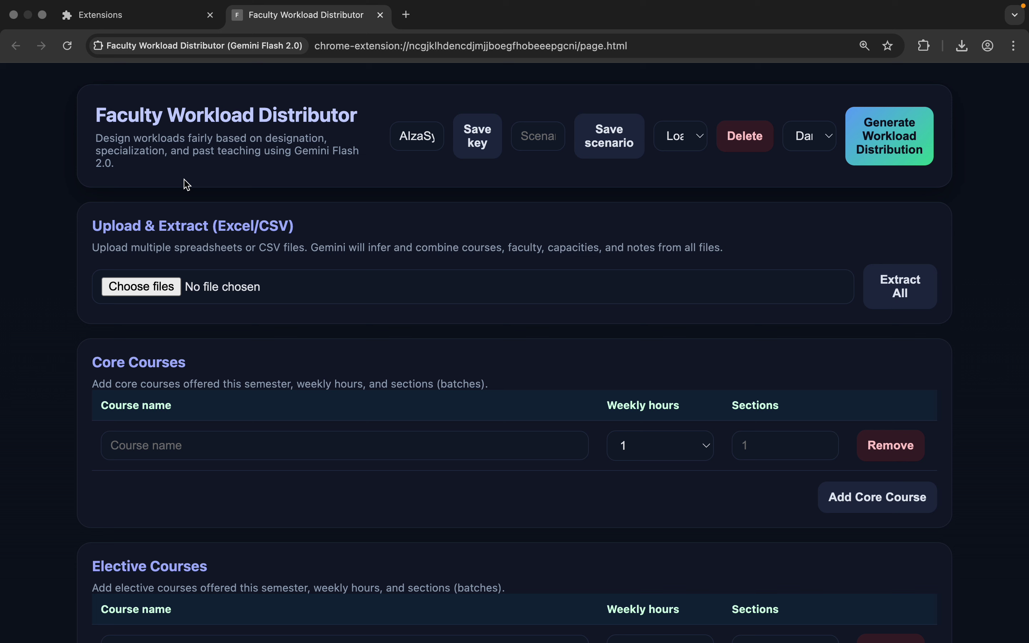
scroll(188, 185, down, 2)
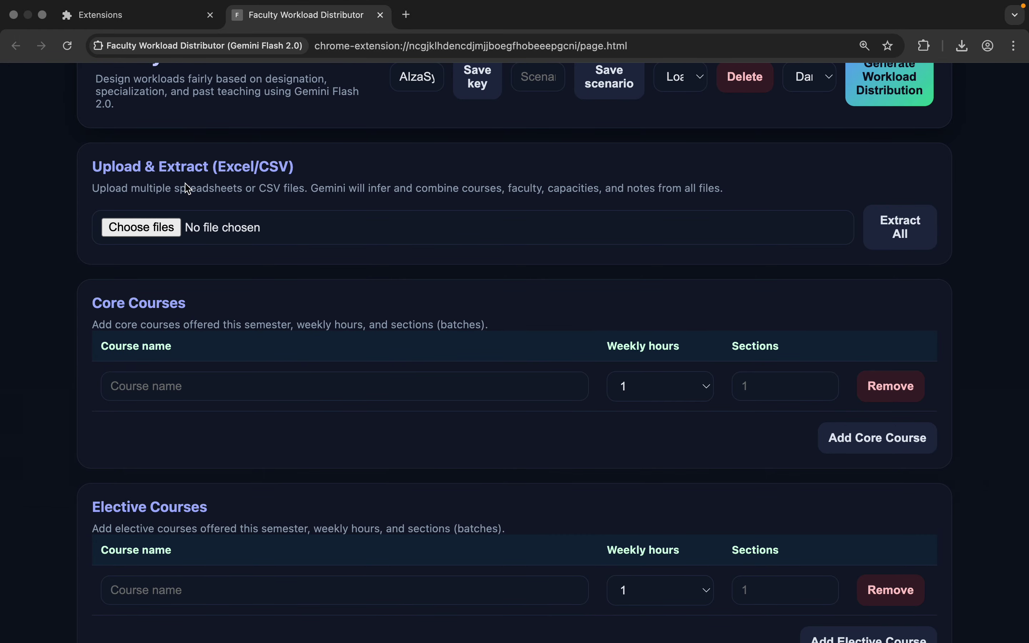
scroll(188, 189, down, 2)
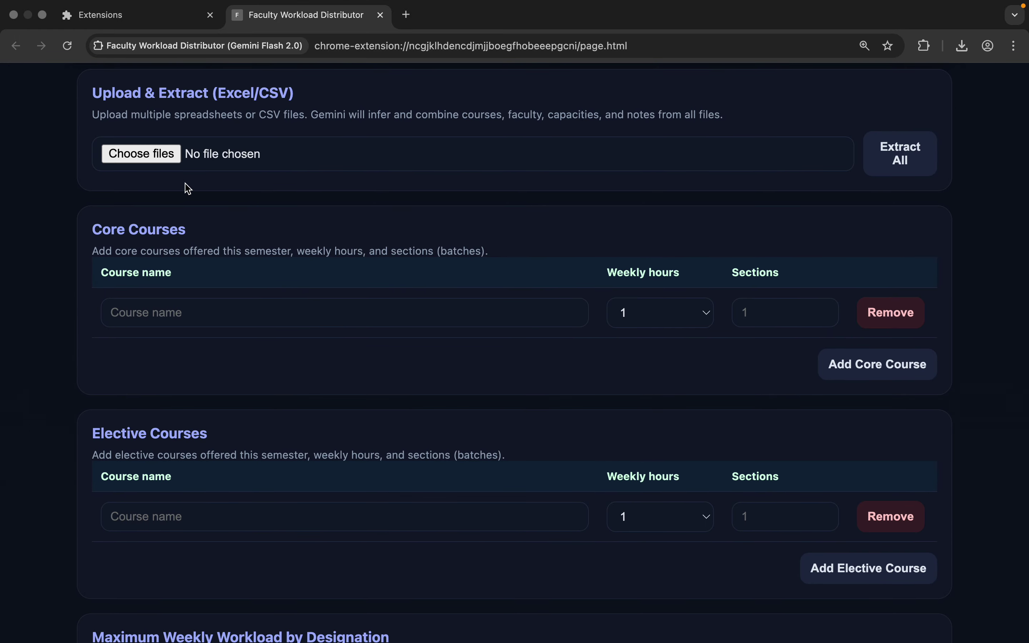
scroll(188, 188, up, 4)
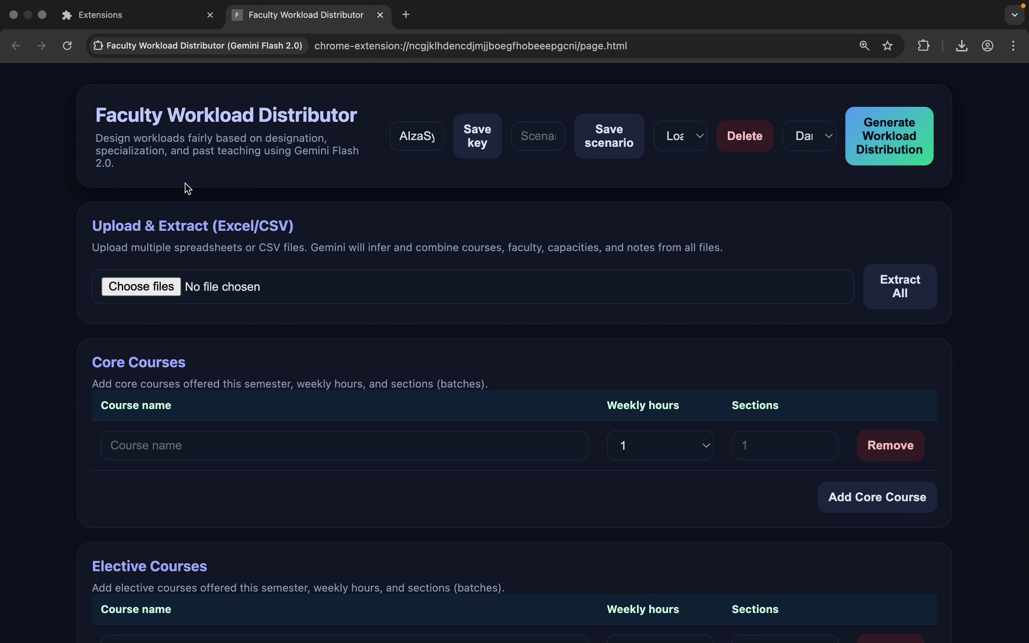
drag(302, 226, 128, 225)
click(342, 228)
scroll(349, 249, down, 5)
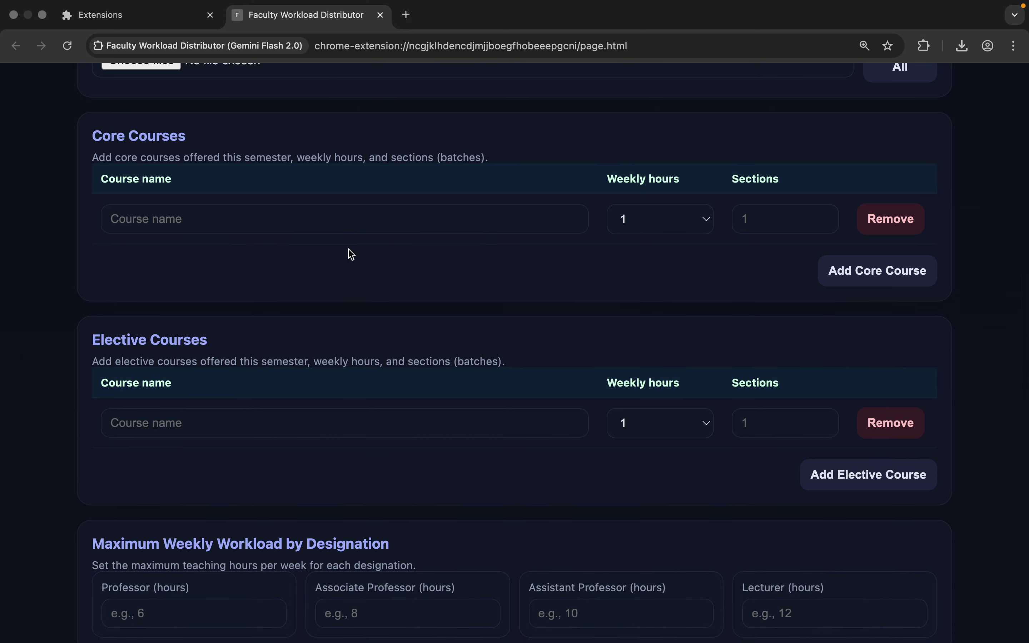
scroll(351, 254, down, 7)
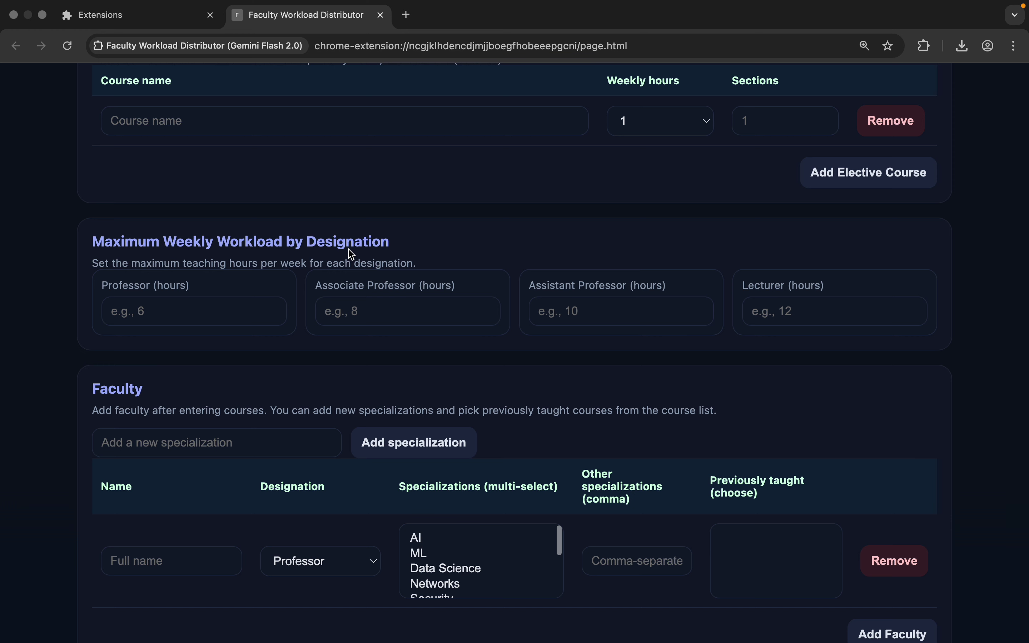
scroll(351, 254, up, 12)
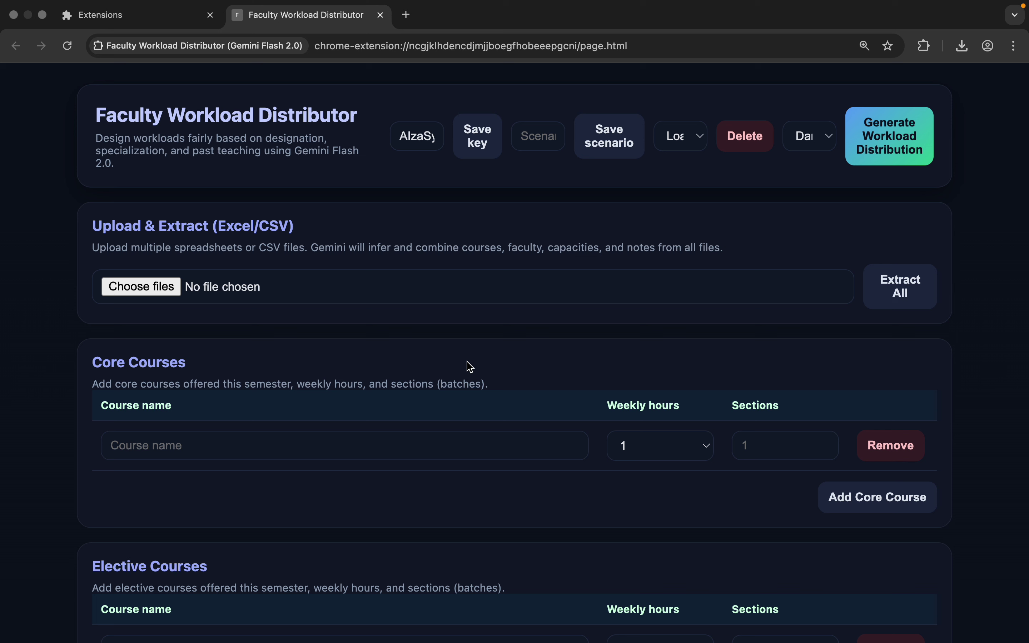
triple_click(105, 139)
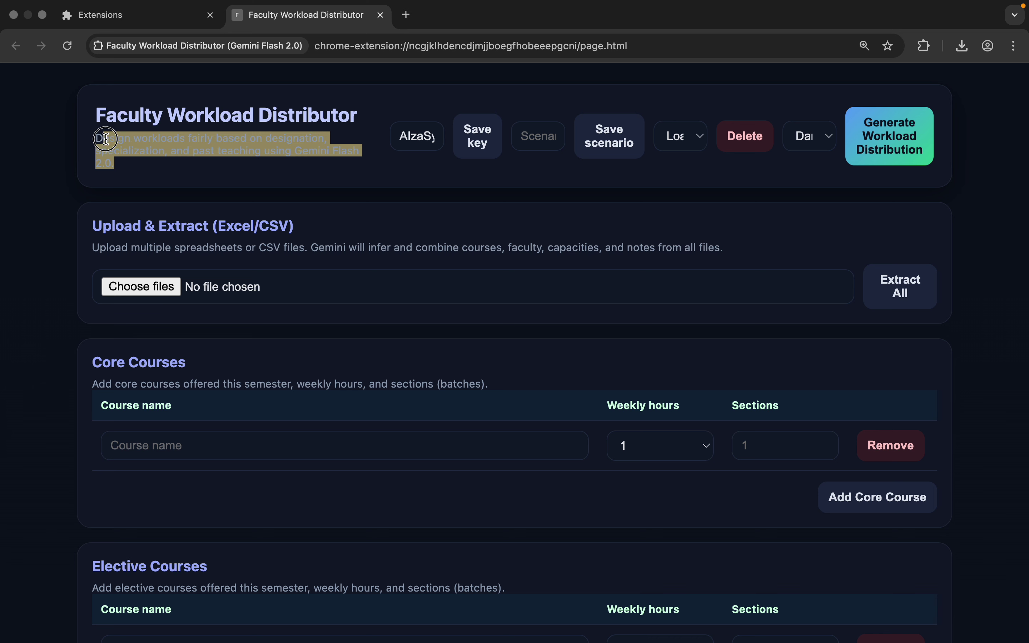
drag(105, 139, 92, 120)
click(162, 152)
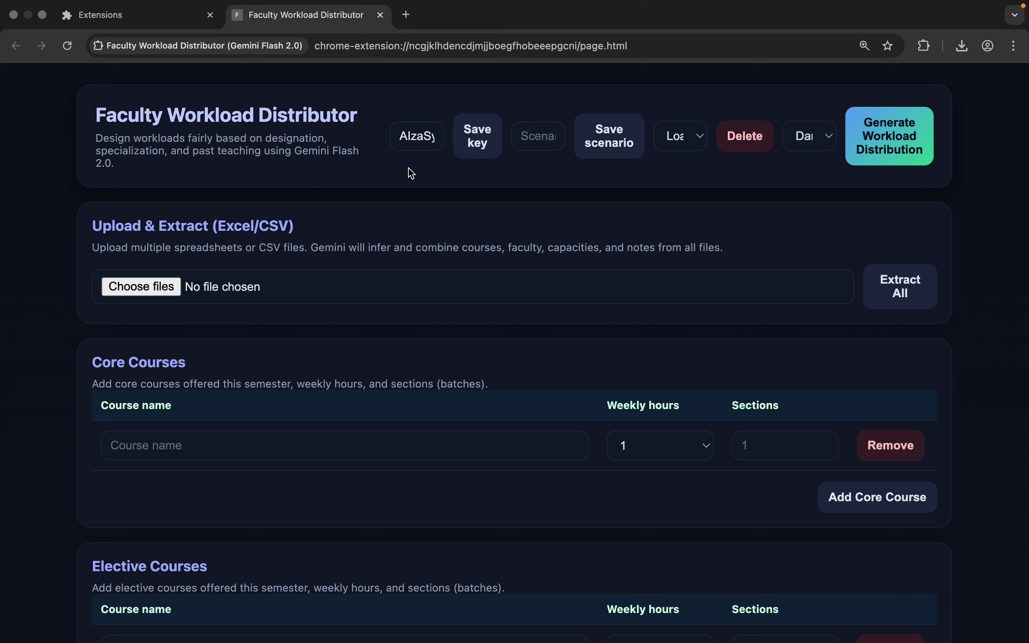
Save the API key that is already in the key field.
click(431, 142)
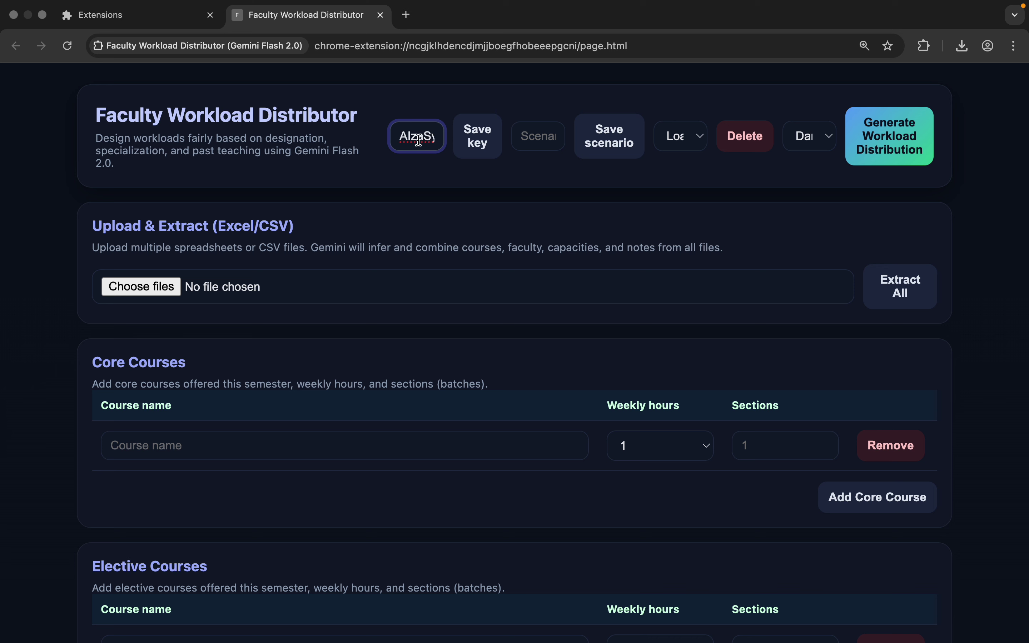
click(479, 149)
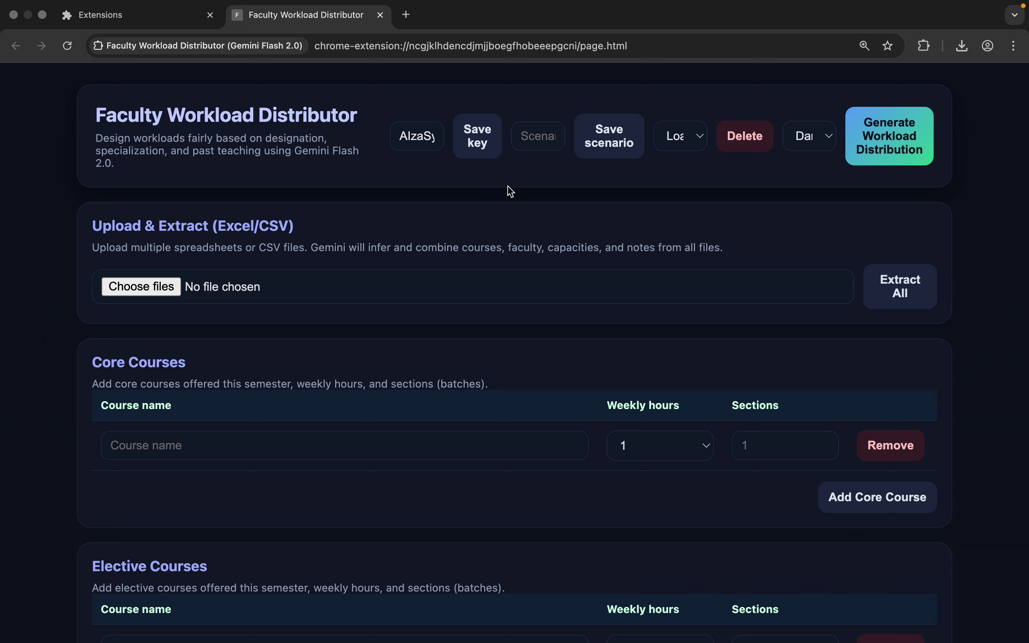
Fill in the first core course as "calculus and differential equations" with 4 weekly hours and 12 sections.
scroll(472, 198, down, 1)
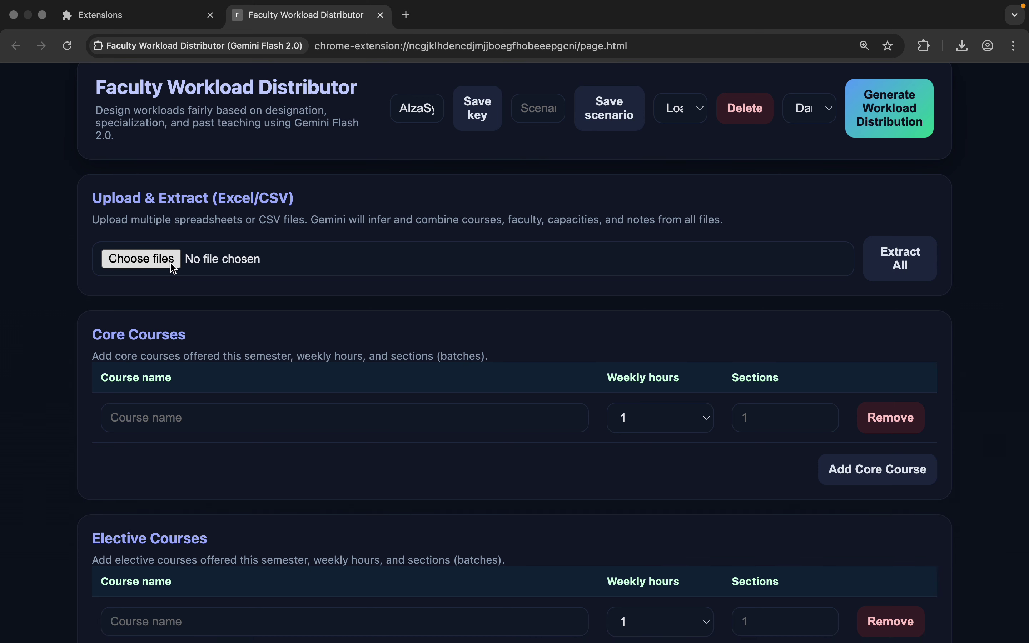
scroll(170, 264, down, 2)
scroll(136, 298, down, 3)
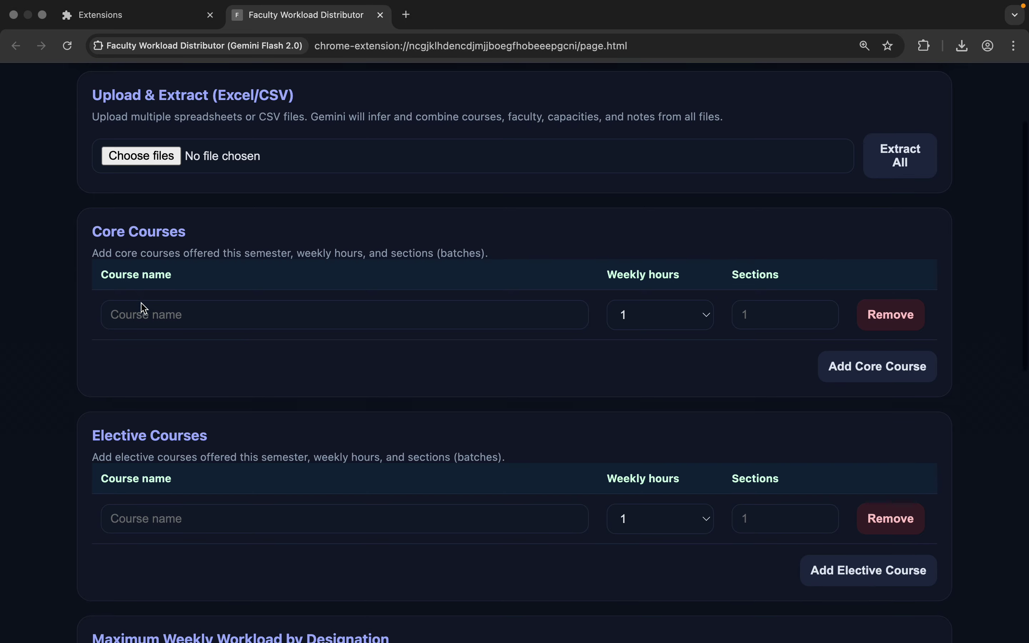
click(530, 300)
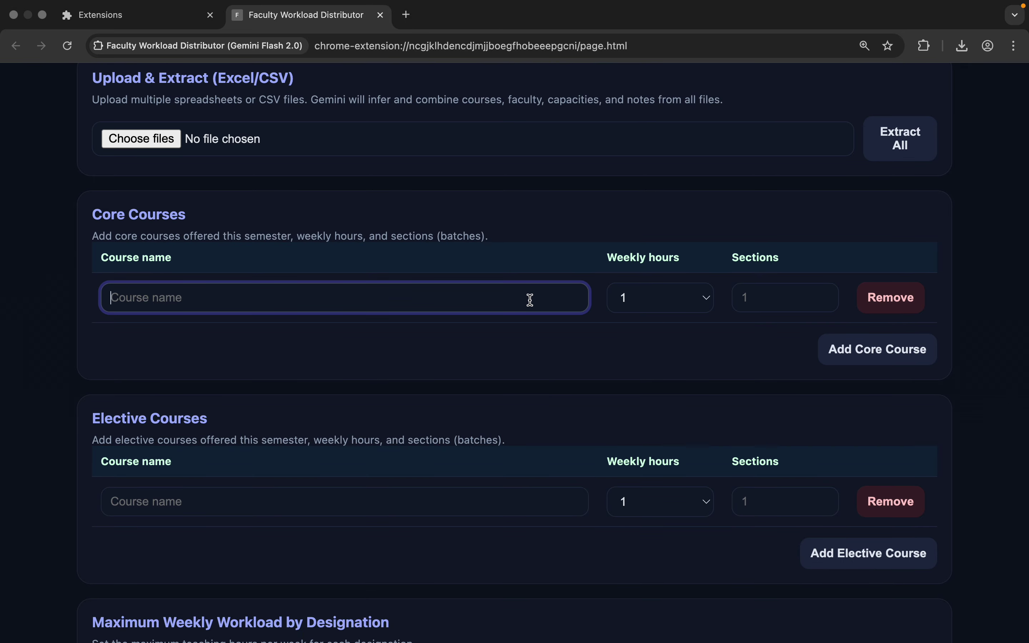
text(calculus and differential )
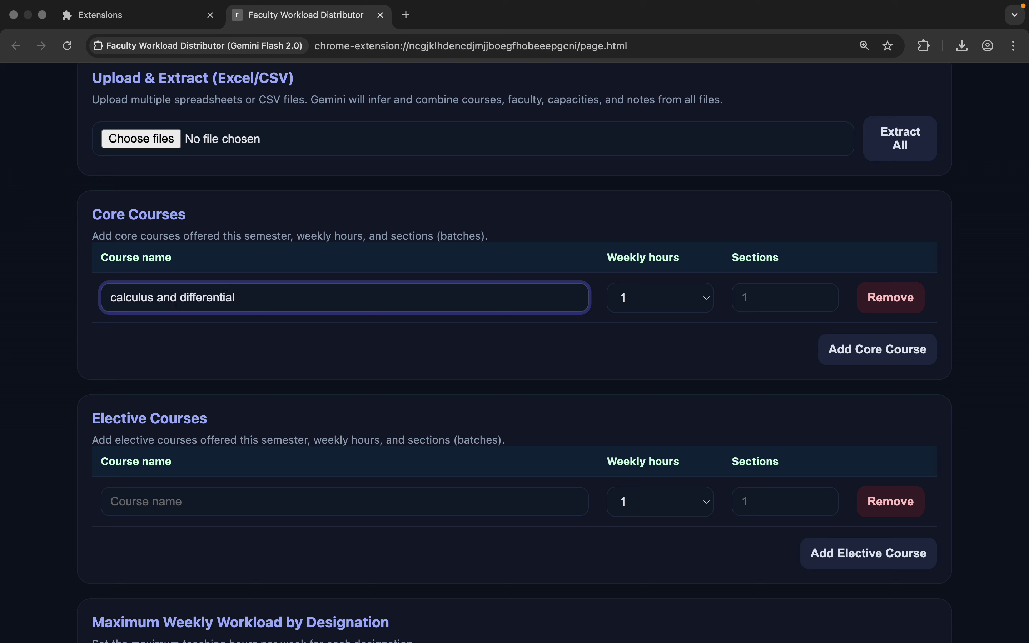
text(equations)
click(699, 304)
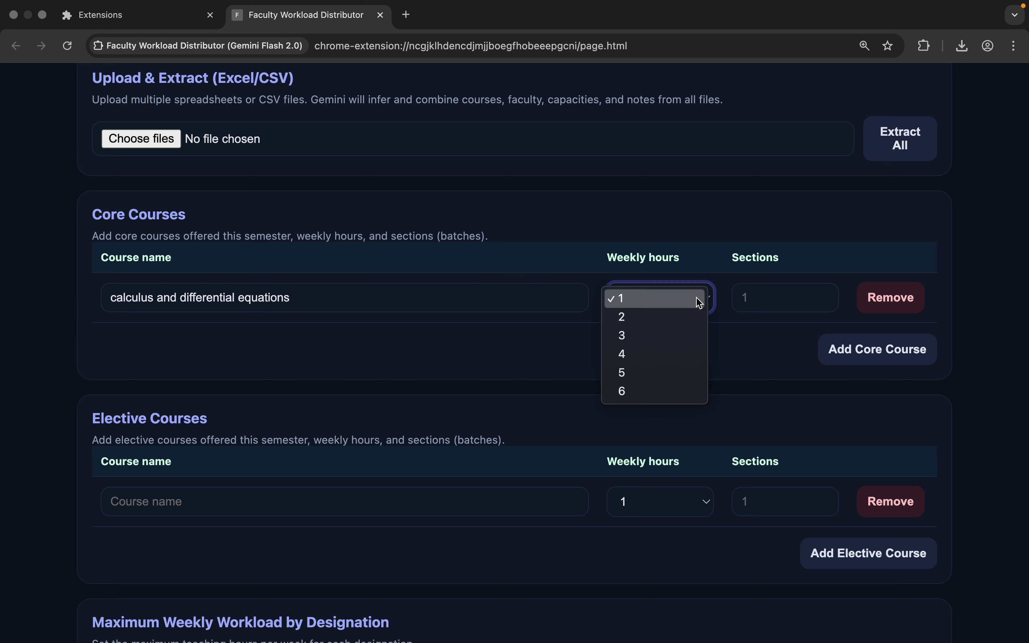
click(660, 355)
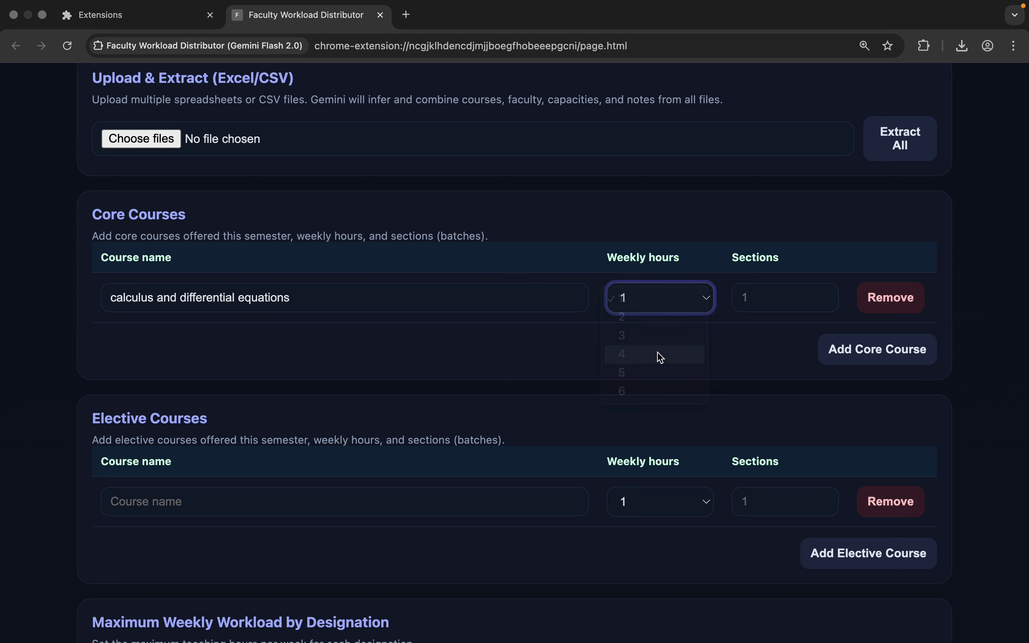
click(662, 358)
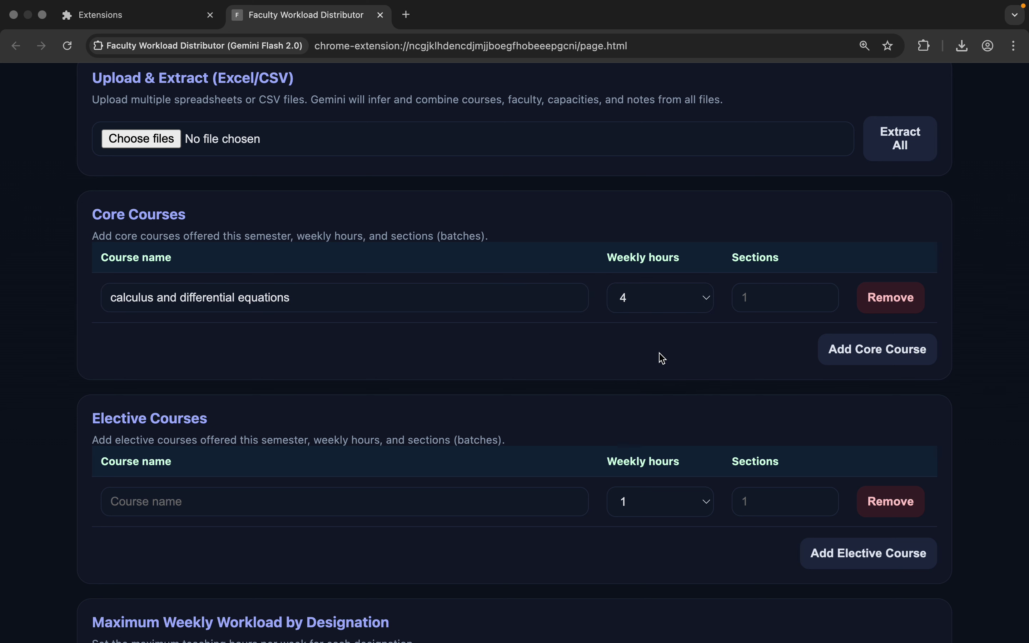
click(770, 299)
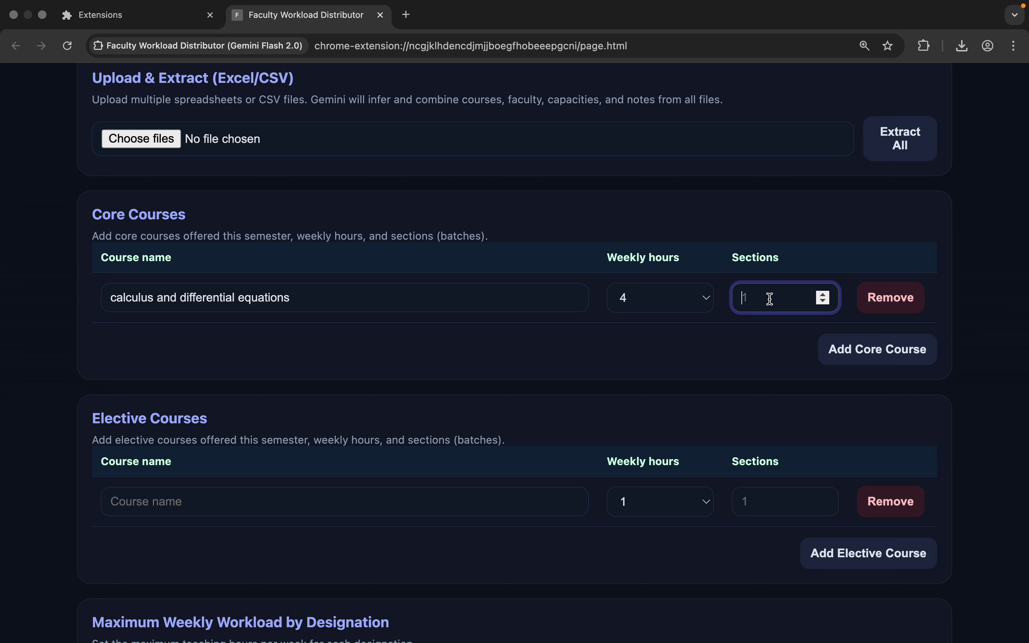
text(12)
click(716, 258)
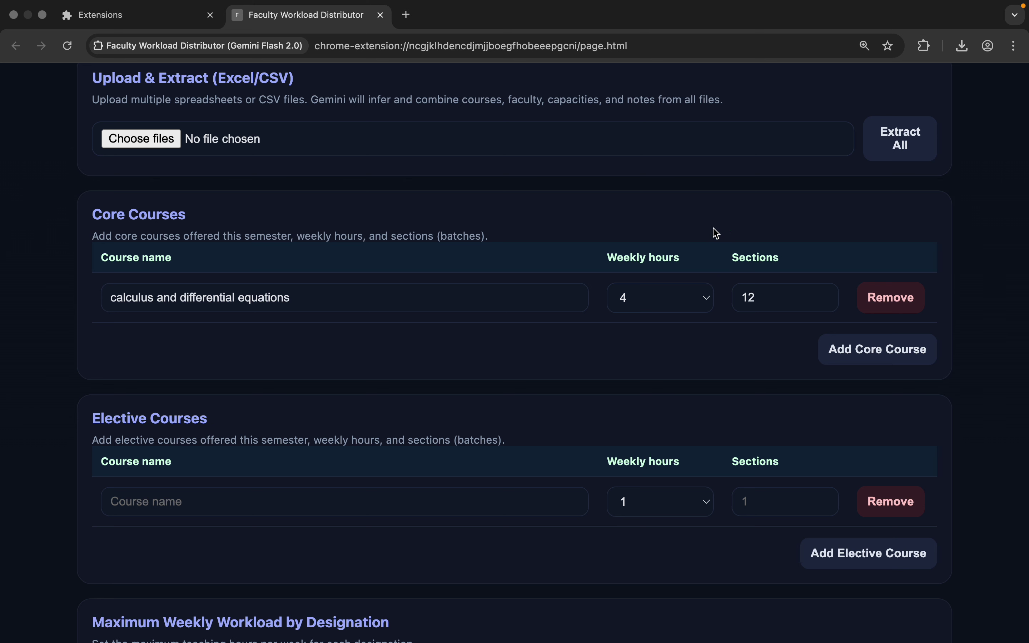
Fill in the first elective course as "Fluid Mechanics" with 3 weekly hours and 2 sections.
scroll(643, 329, down, 3)
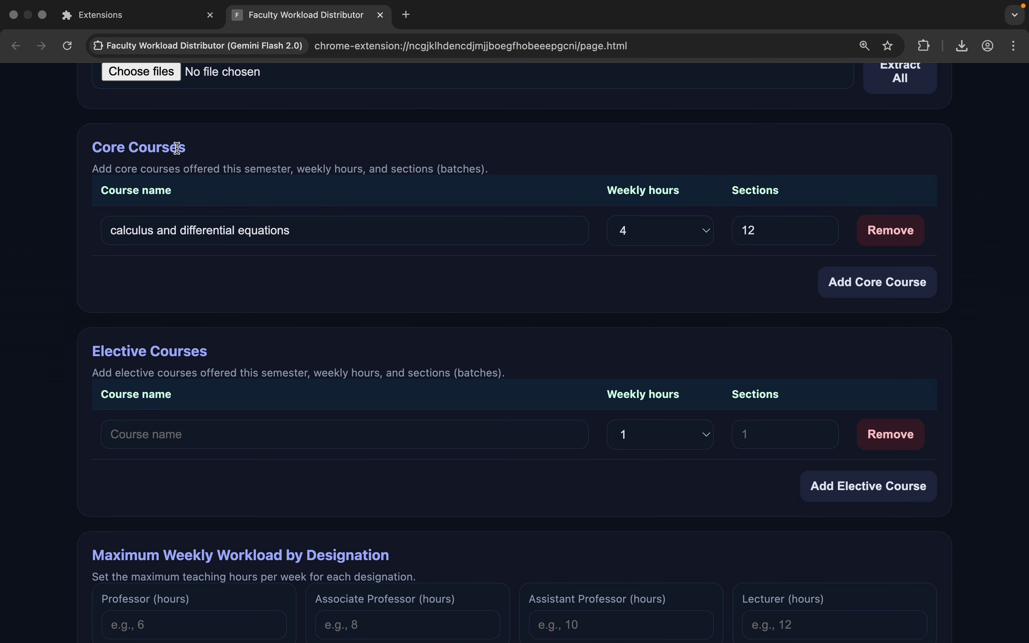
scroll(172, 310, down, 3)
click(167, 343)
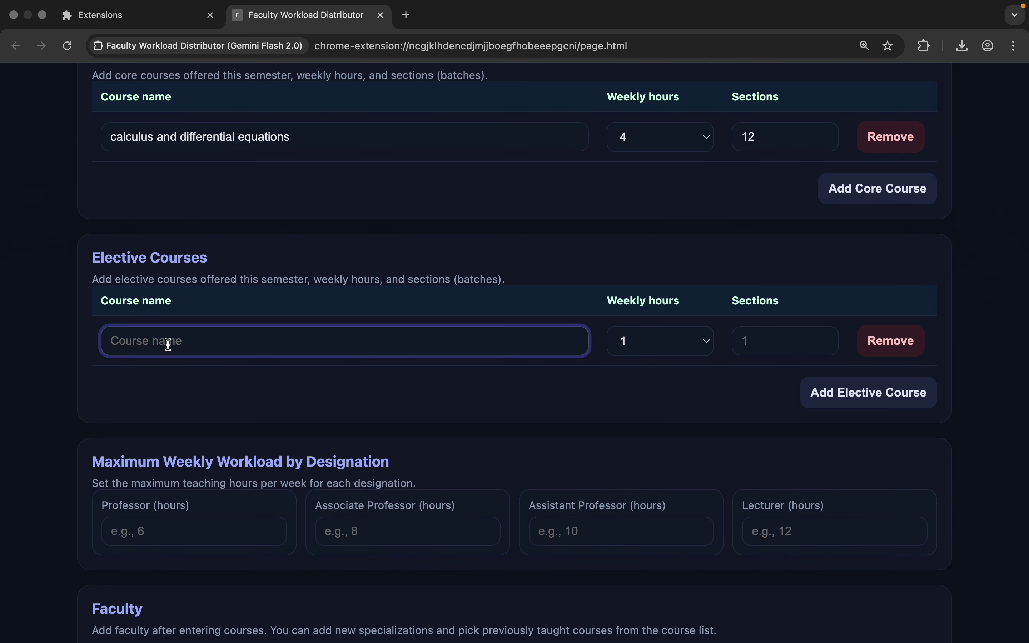
text(Fluid Mechanics)
click(660, 348)
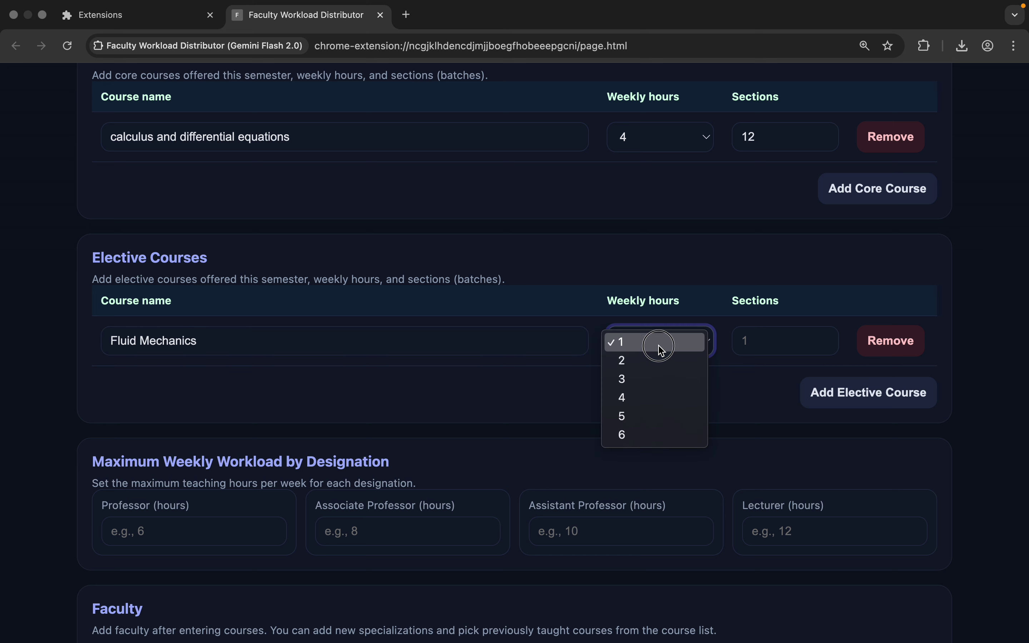
click(650, 380)
click(765, 343)
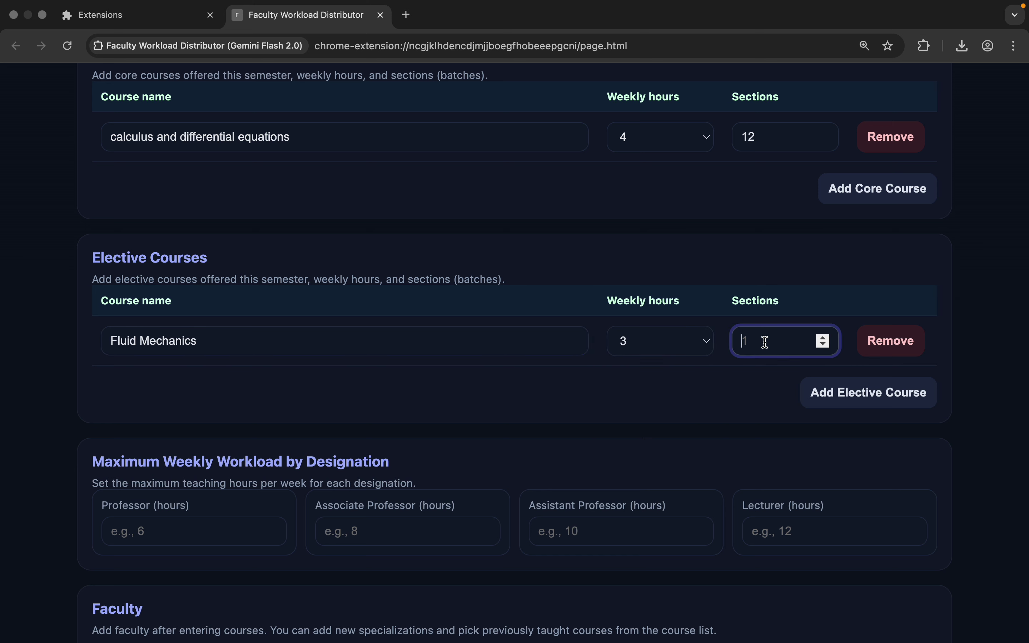
text(2)
click(671, 375)
Set the maximum weekly hours to 6 for Professor, 10 for Associate Professor, 14 for Assistant Professor and 16 for Lecturer.
scroll(667, 373, down, 5)
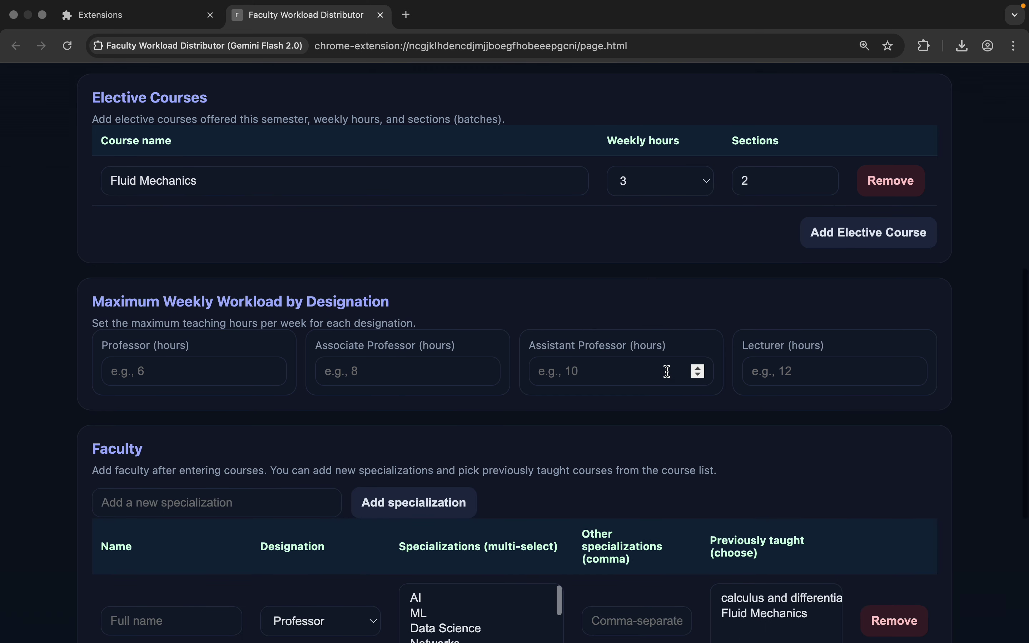
click(162, 376)
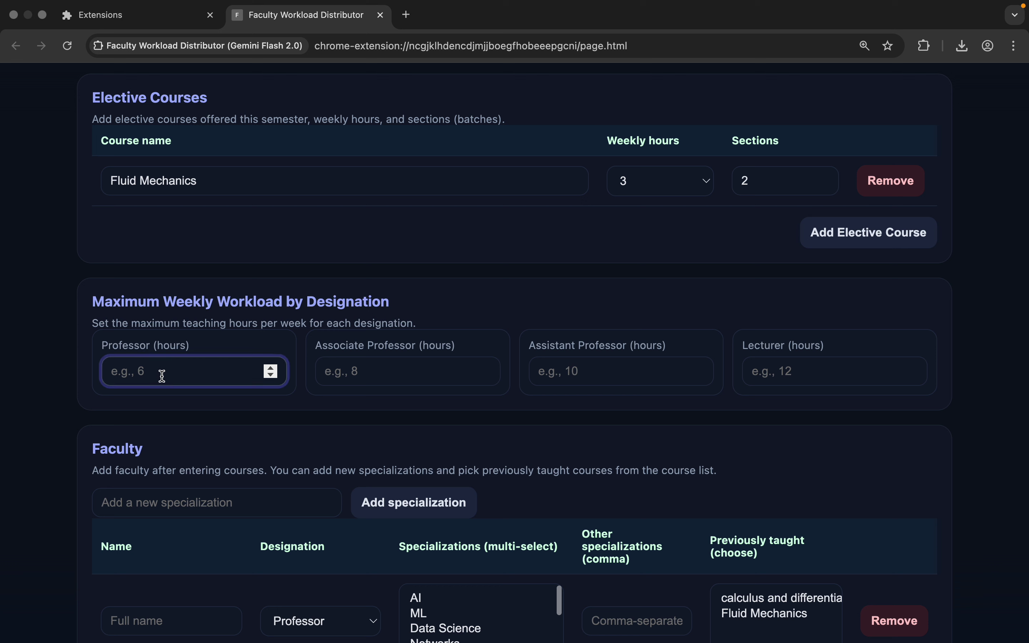
text(6)
click(365, 369)
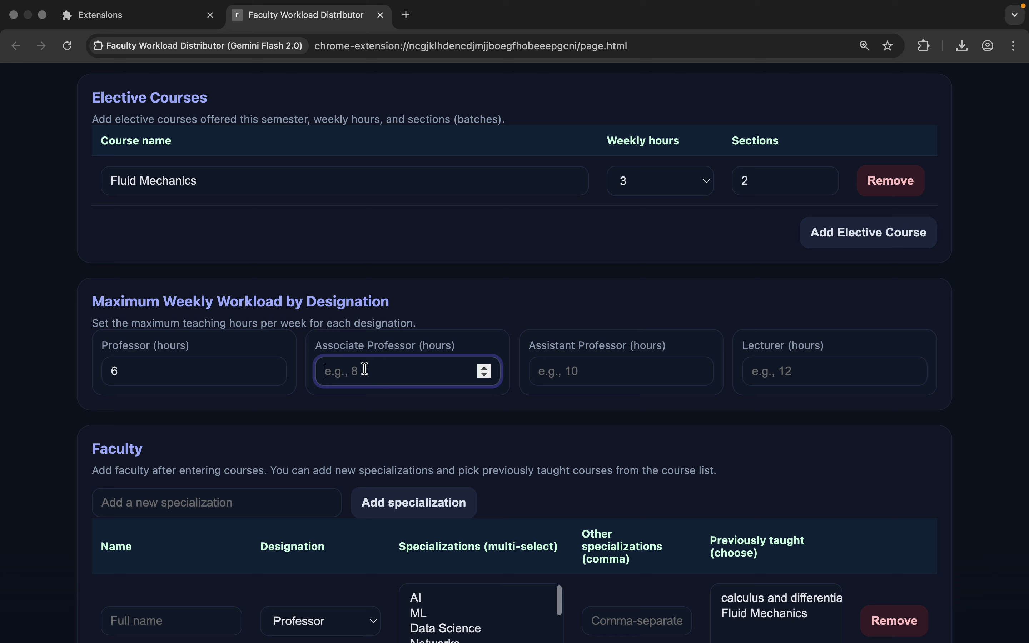
text(10)
click(591, 370)
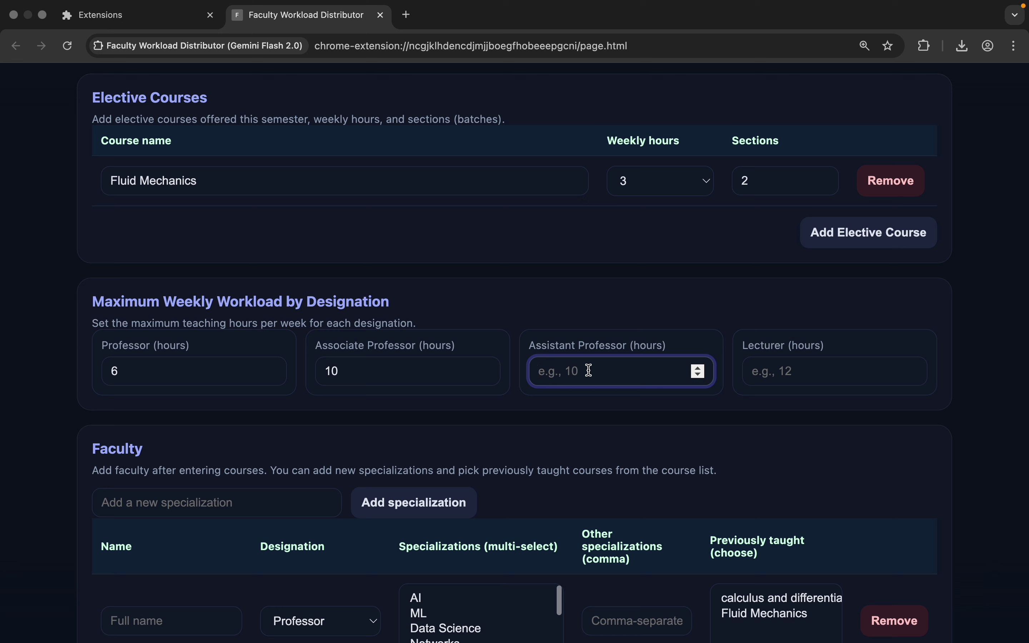
text(14)
click(794, 369)
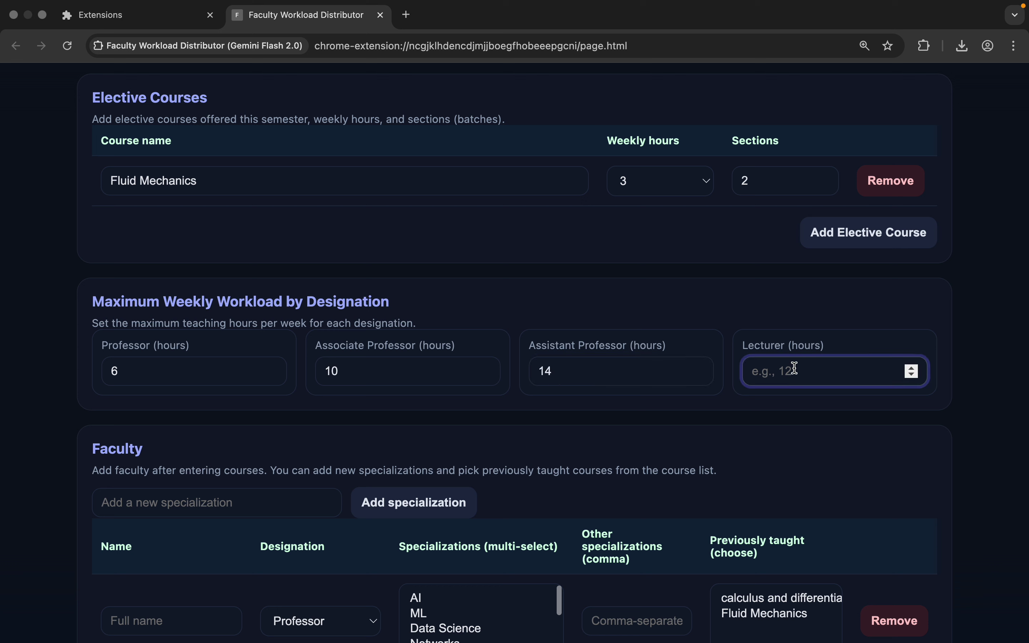
text(16)
click(696, 424)
Set the designation of the first faculty entry to Associate Professor.
scroll(601, 434, down, 3)
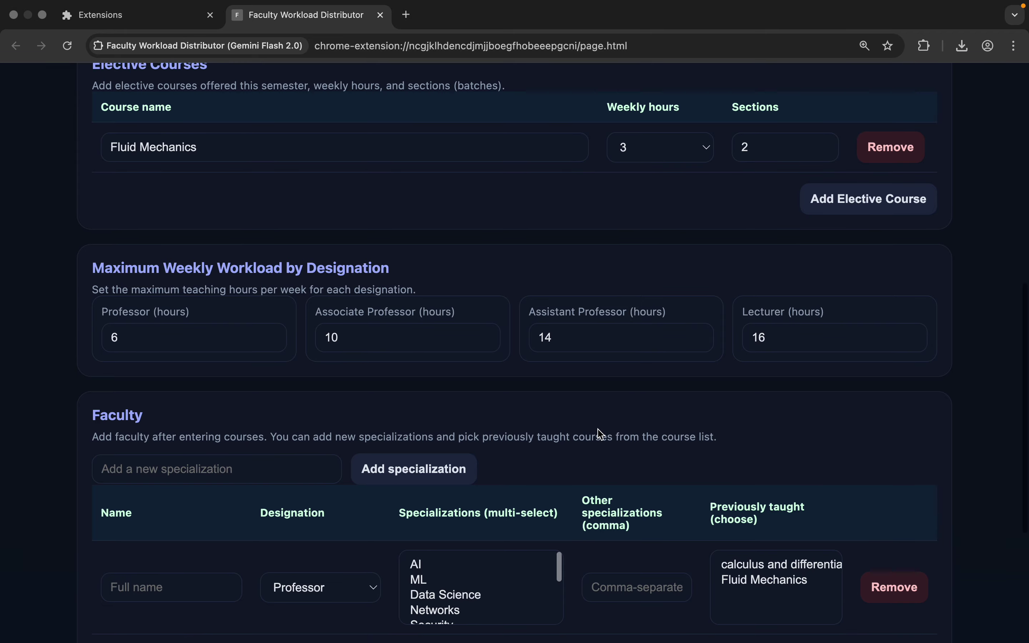
scroll(379, 413, down, 2)
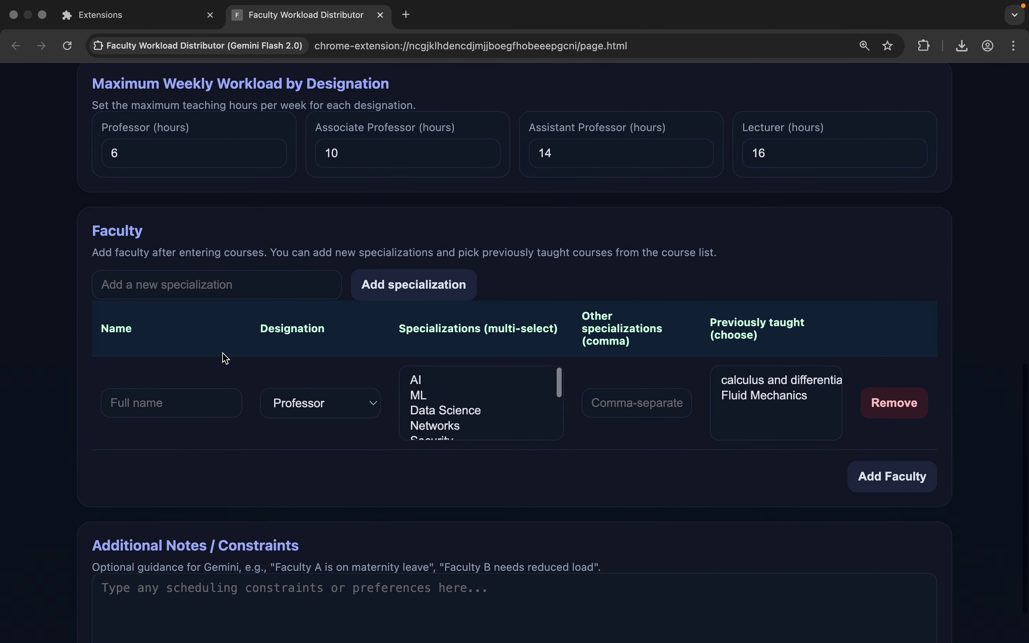
click(199, 405)
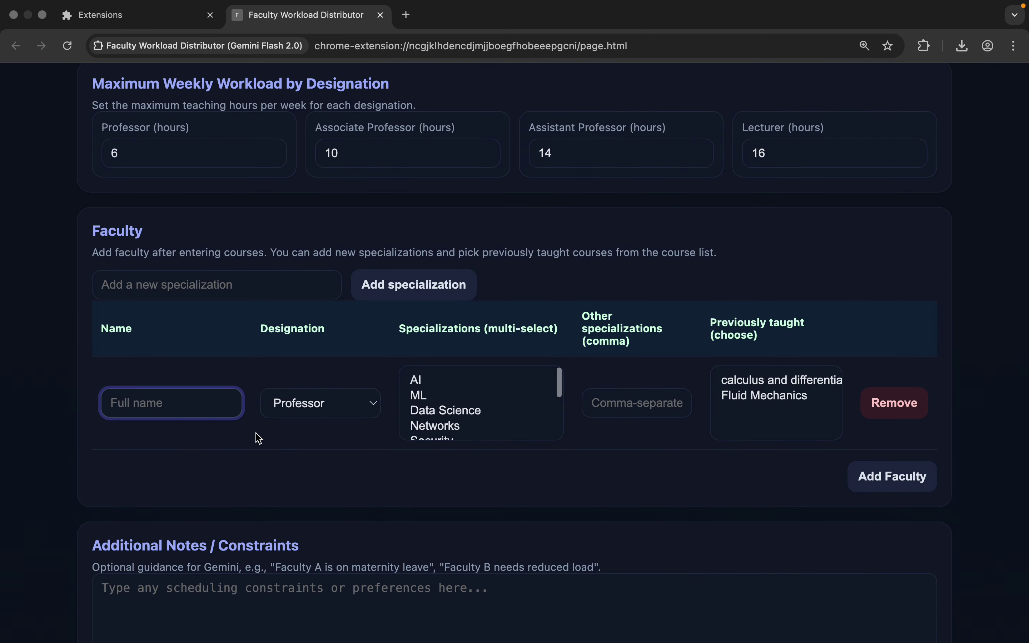
click(356, 412)
click(349, 423)
click(349, 403)
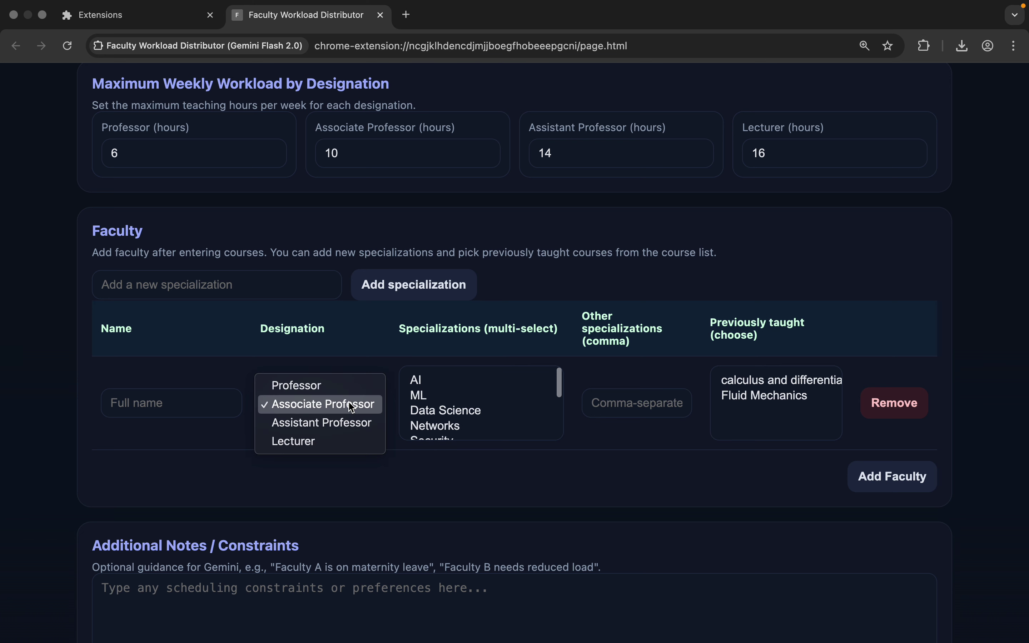
click(624, 414)
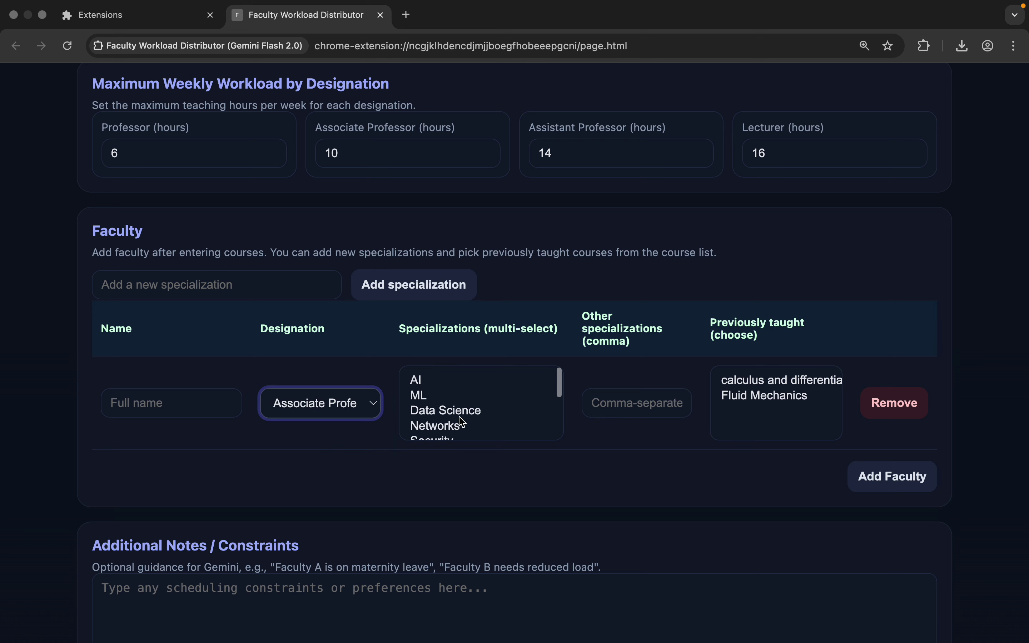
scroll(463, 422, down, 2)
scroll(752, 402, up, 1)
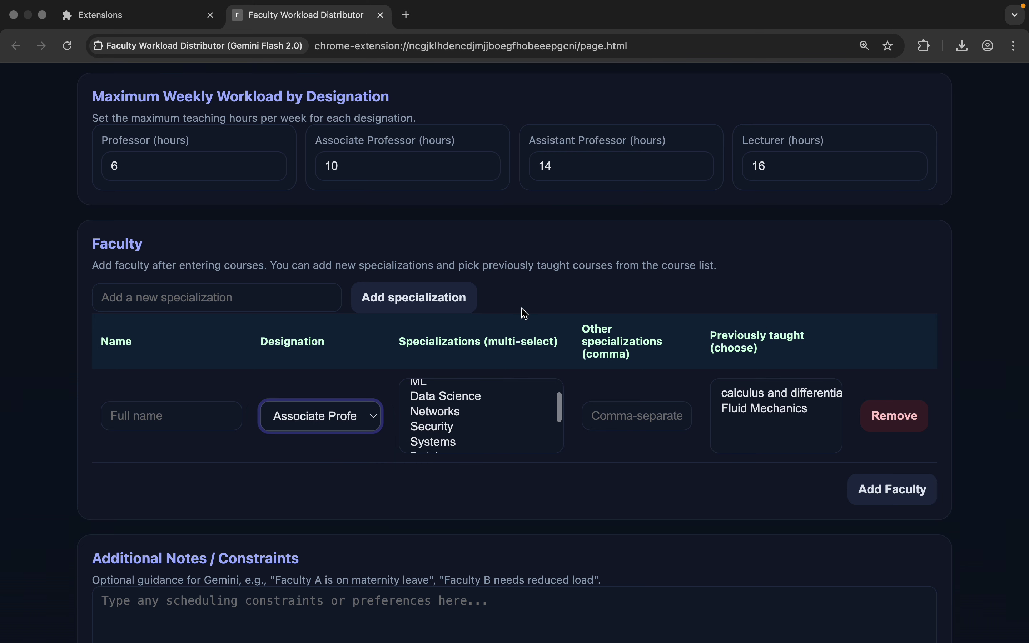
click(648, 300)
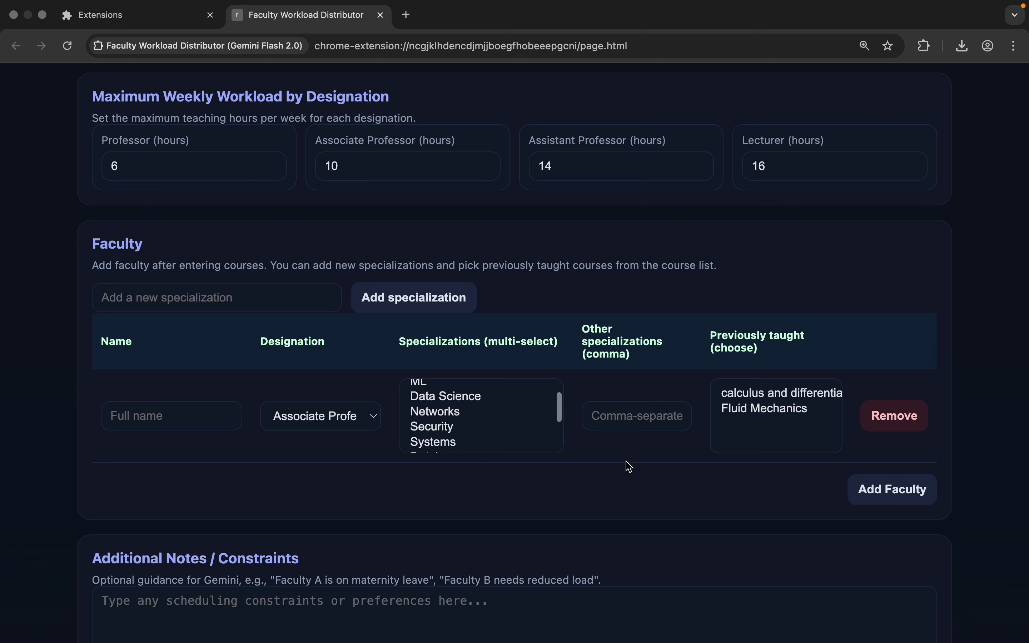
scroll(630, 467, up, 10)
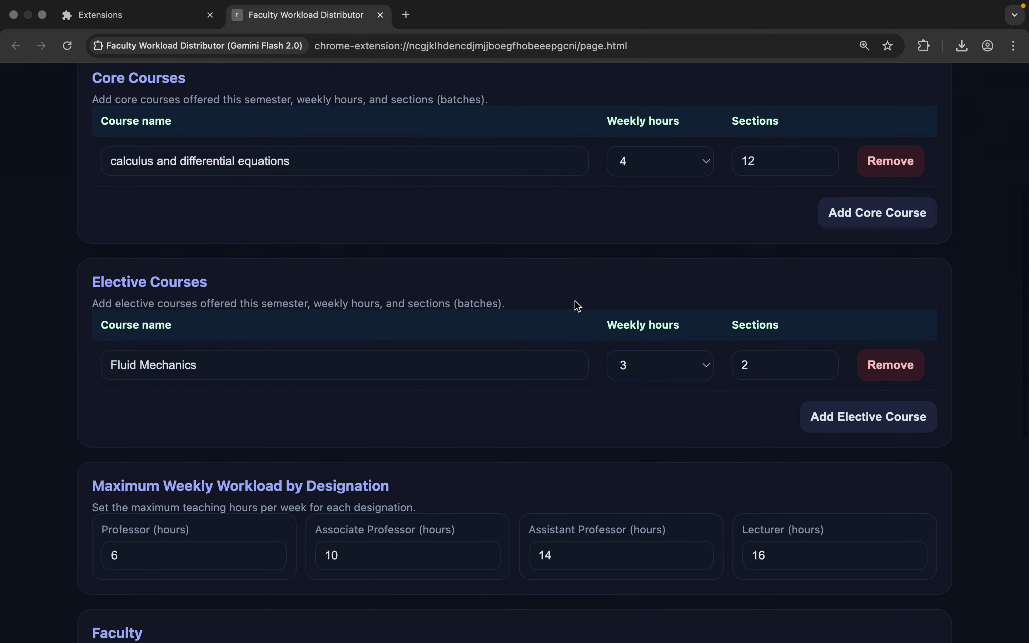
scroll(579, 306, up, 7)
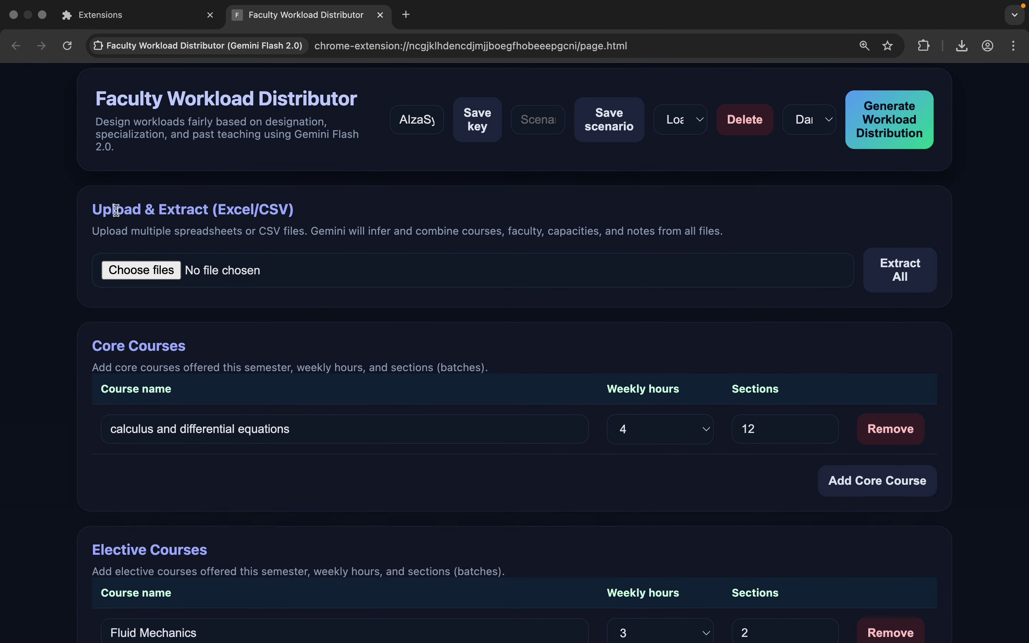
drag(103, 210, 300, 210)
click(307, 245)
click(327, 208)
mouse_move(199, 207)
mouse_down()
mouse_move(202, 218)
mouse_move(297, 212)
mouse_move(200, 210)
mouse_move(213, 210)
mouse_up()
click(305, 214)
click(201, 226)
Upload engineering_math_courses.csv and faculty_list_math.csv from the Downloads folder and extract the data from both files.
click(167, 274)
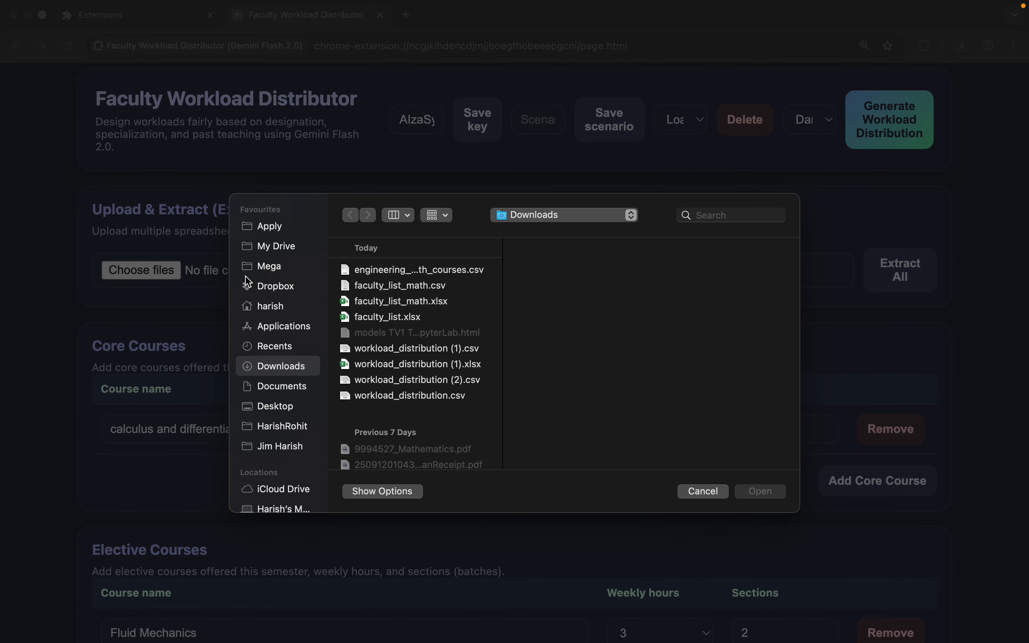
click(438, 288)
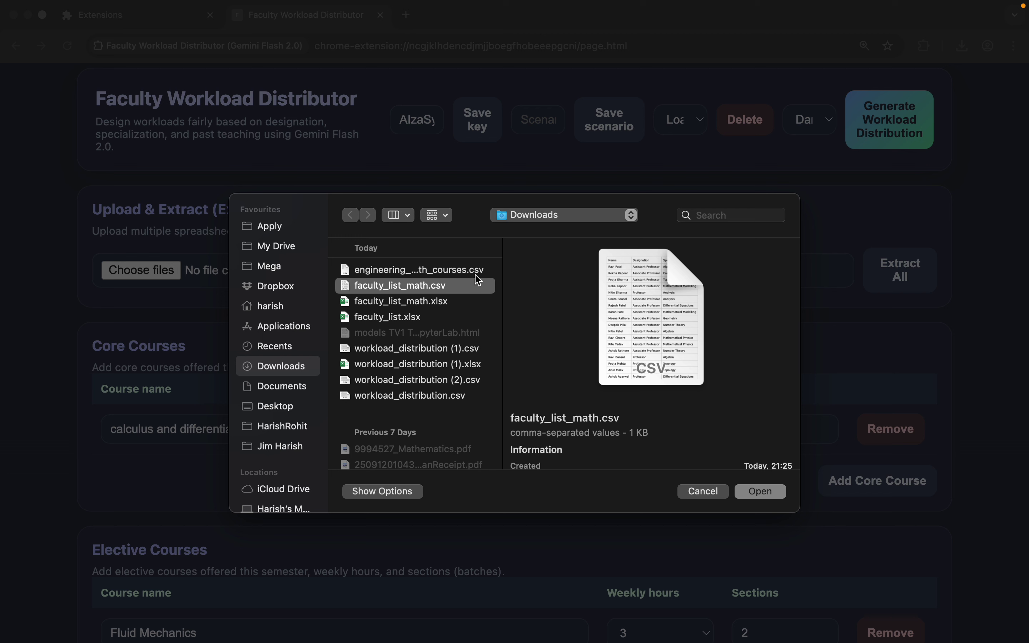
shift+click(445, 270)
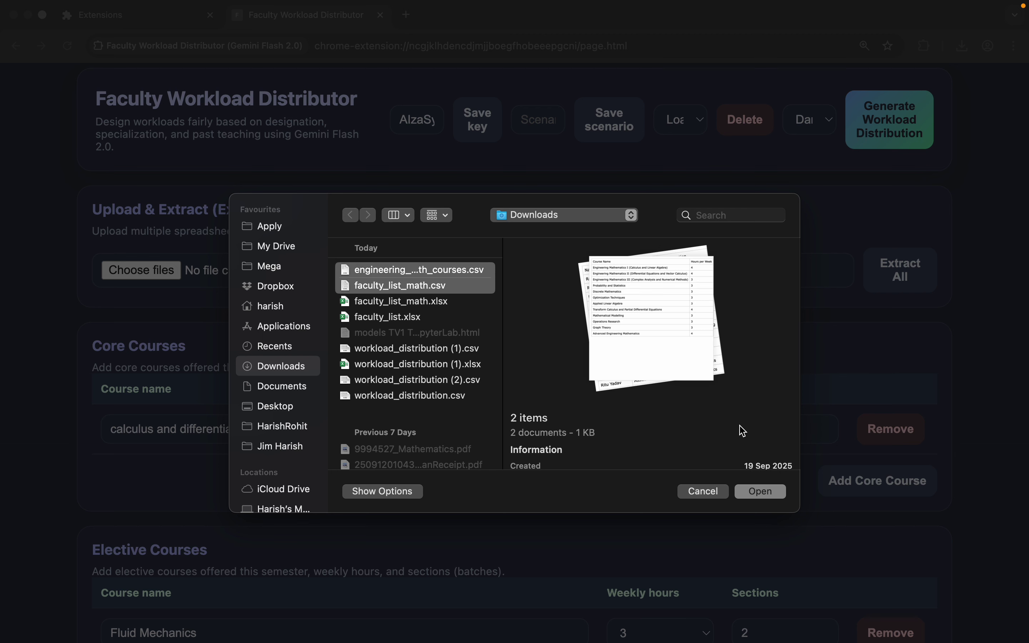
click(761, 493)
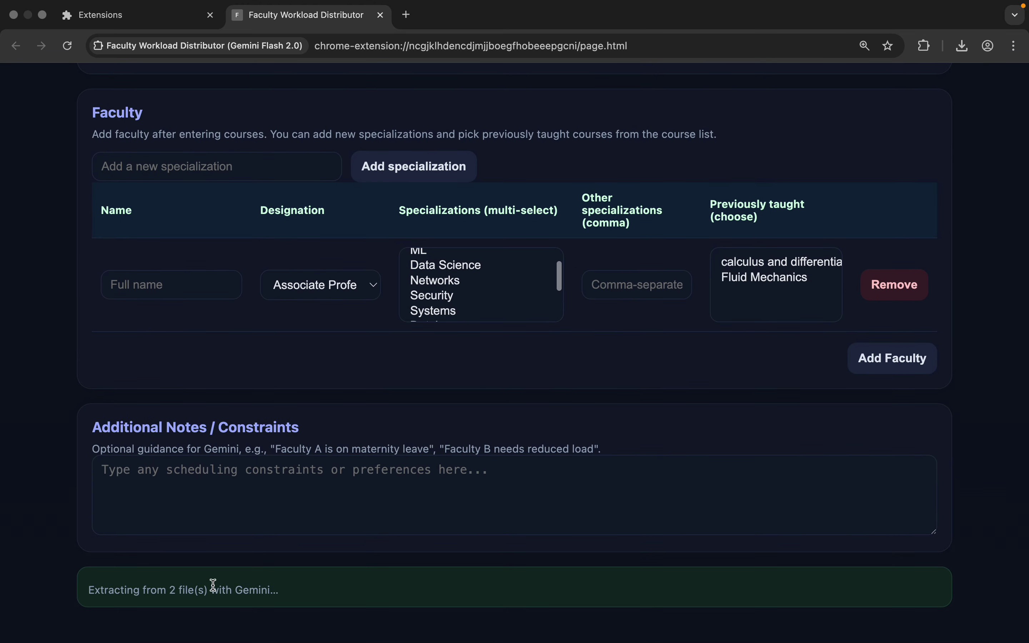
Examine the core courses, elective courses, workload limits and faculty entries produced by the file extraction.
scroll(299, 552, up, 10)
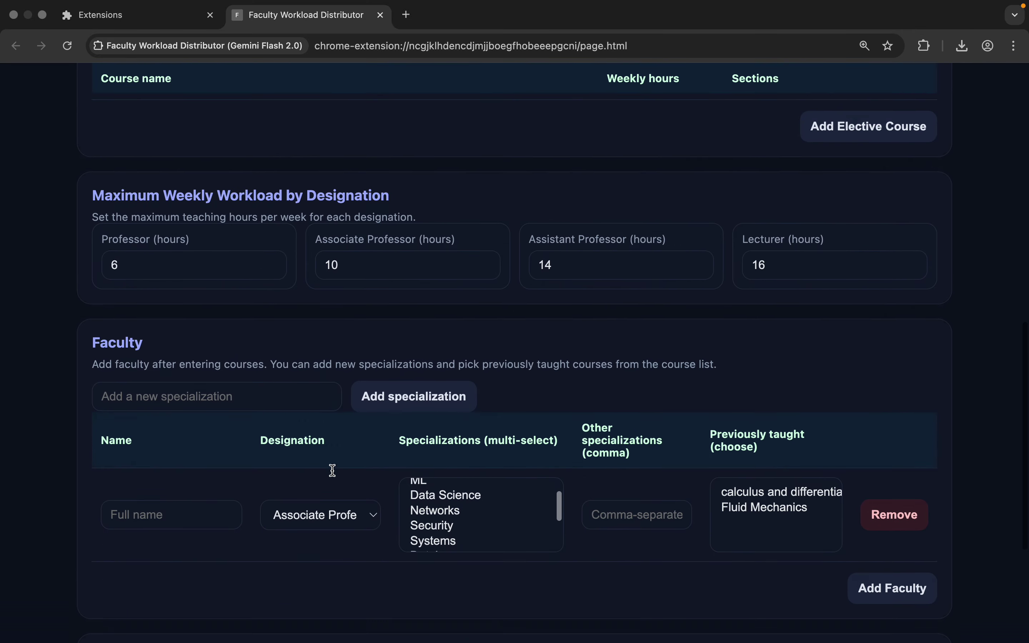
scroll(333, 471, down, 5)
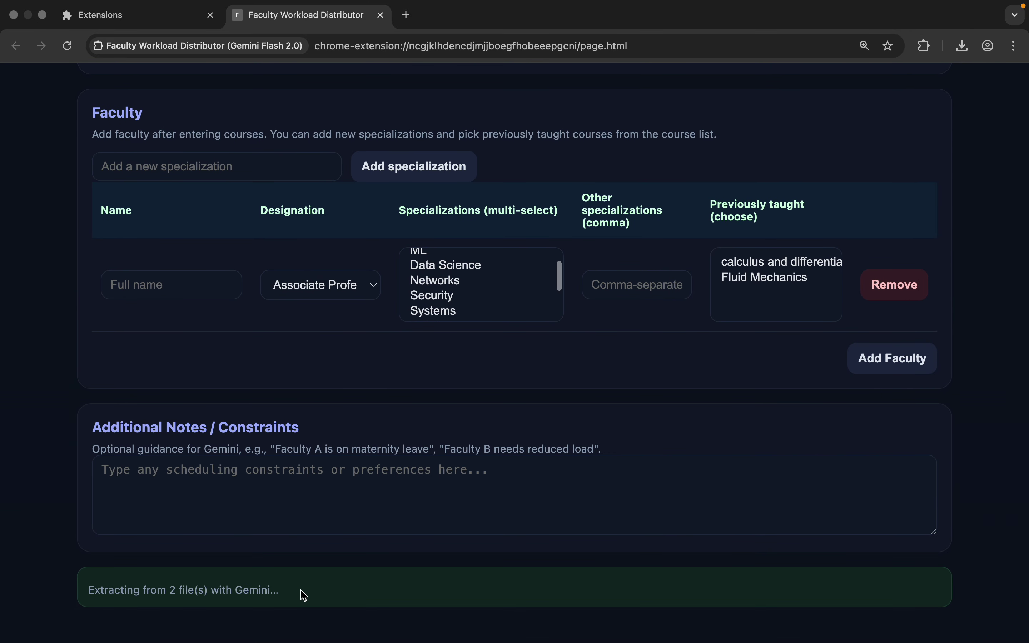
scroll(303, 594, up, 10)
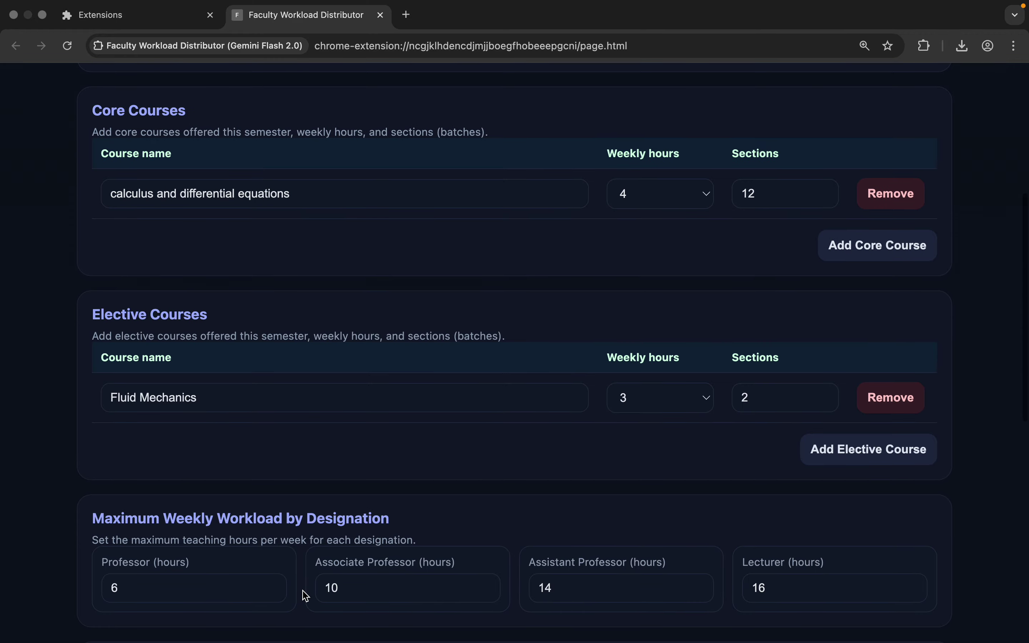
scroll(428, 475, up, 1)
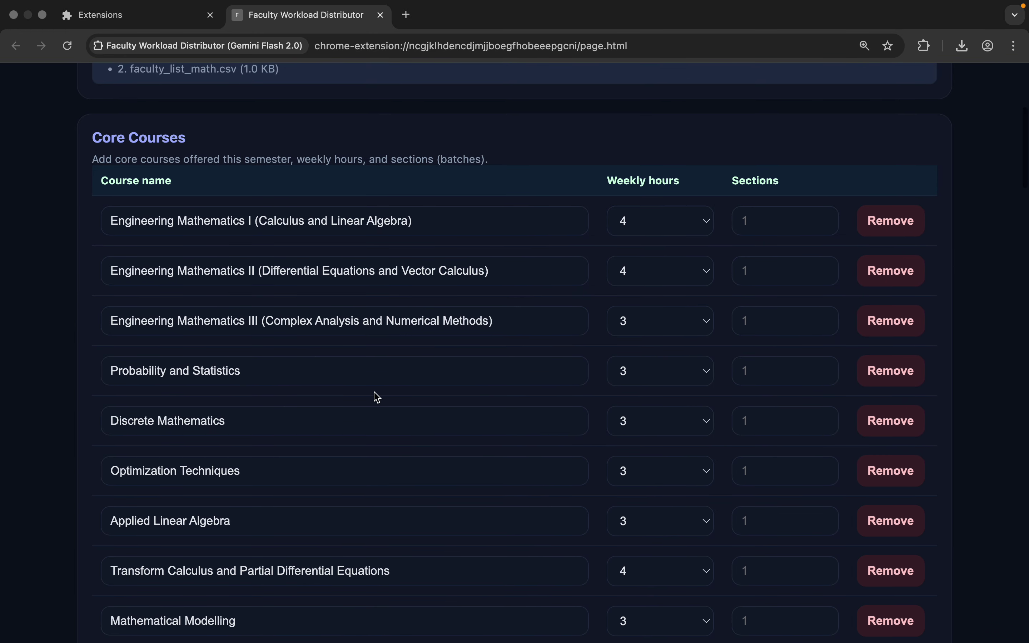
scroll(664, 335, down, 10)
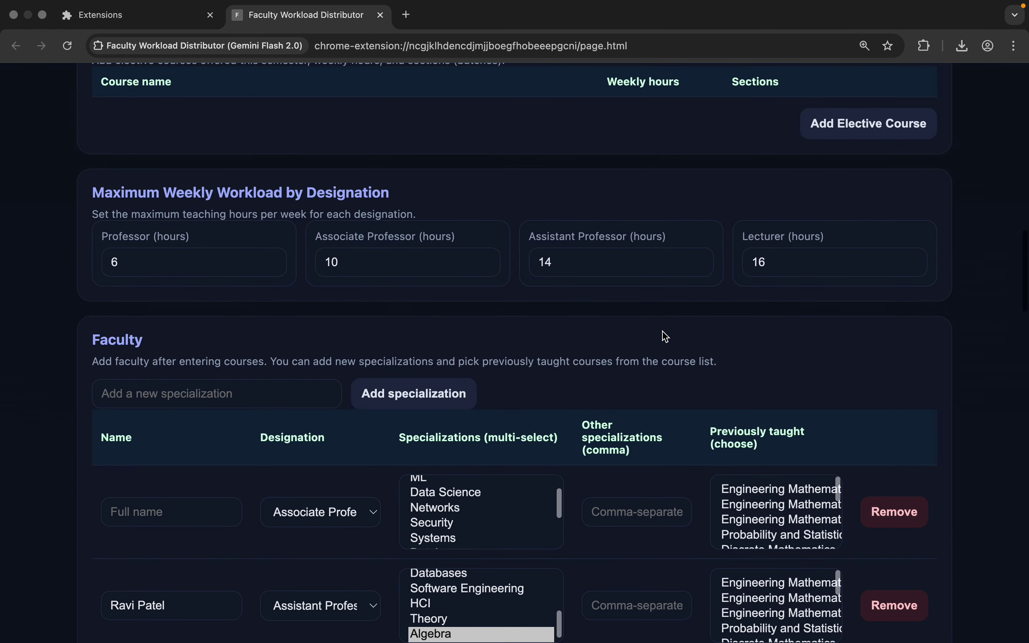
scroll(667, 336, up, 3)
scroll(666, 336, up, 4)
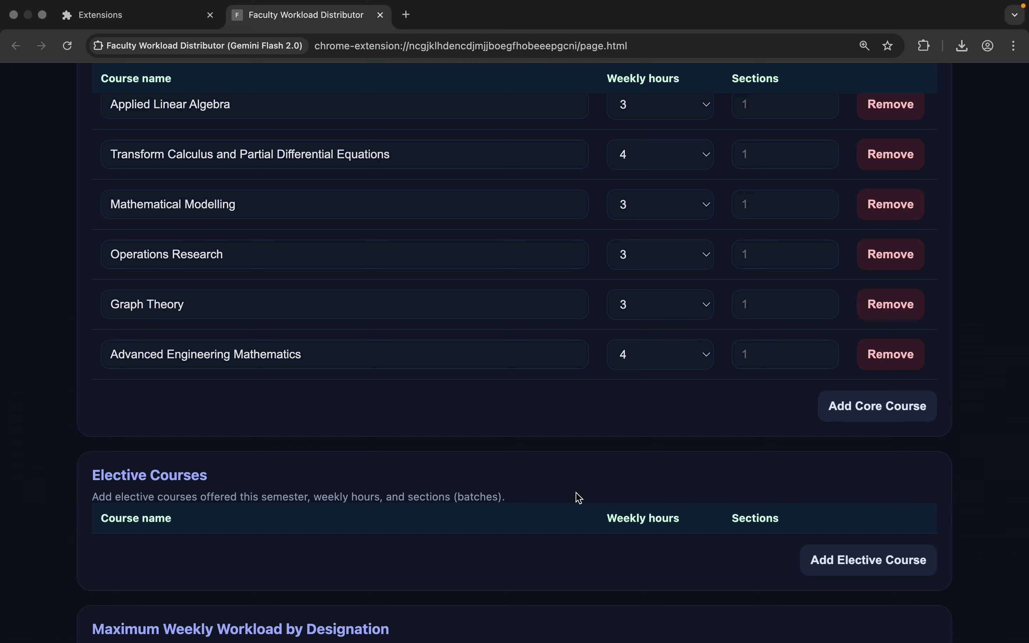
scroll(364, 489, down, 1)
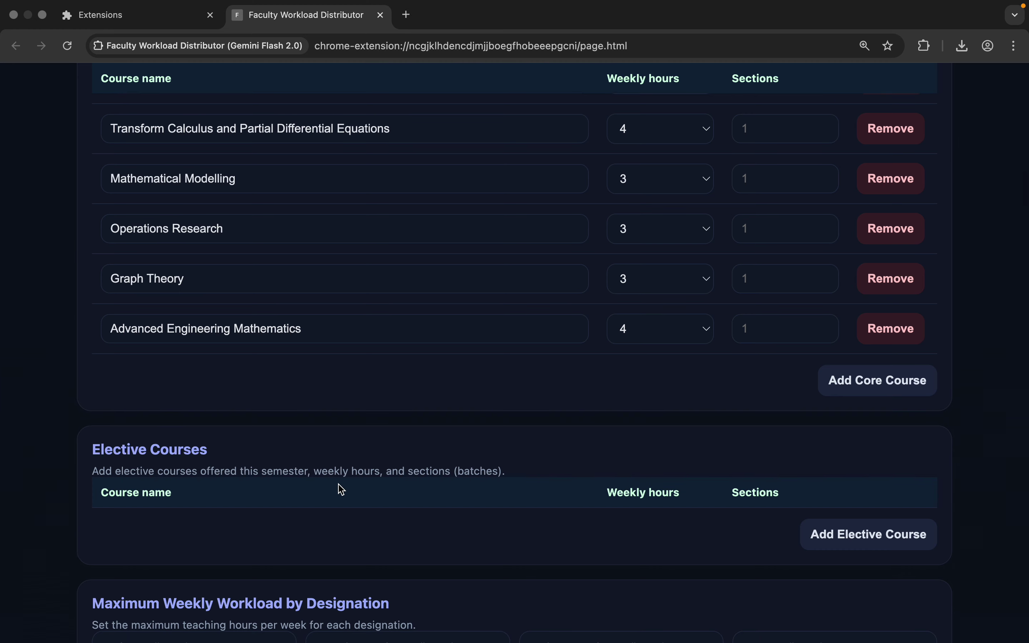
scroll(342, 489, up, 15)
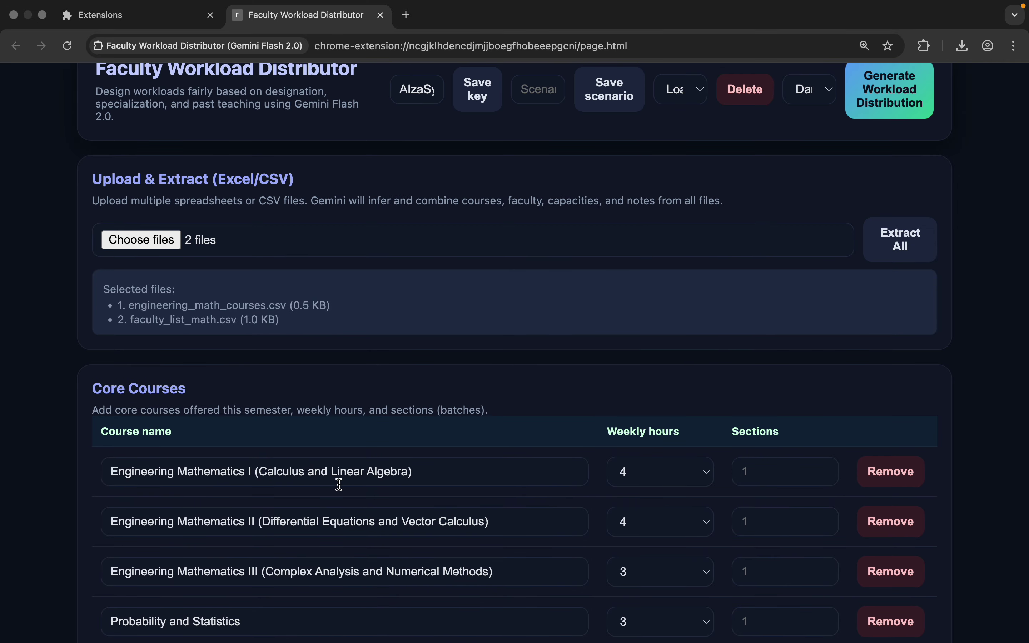
scroll(339, 485, down, 17)
scroll(340, 484, up, 3)
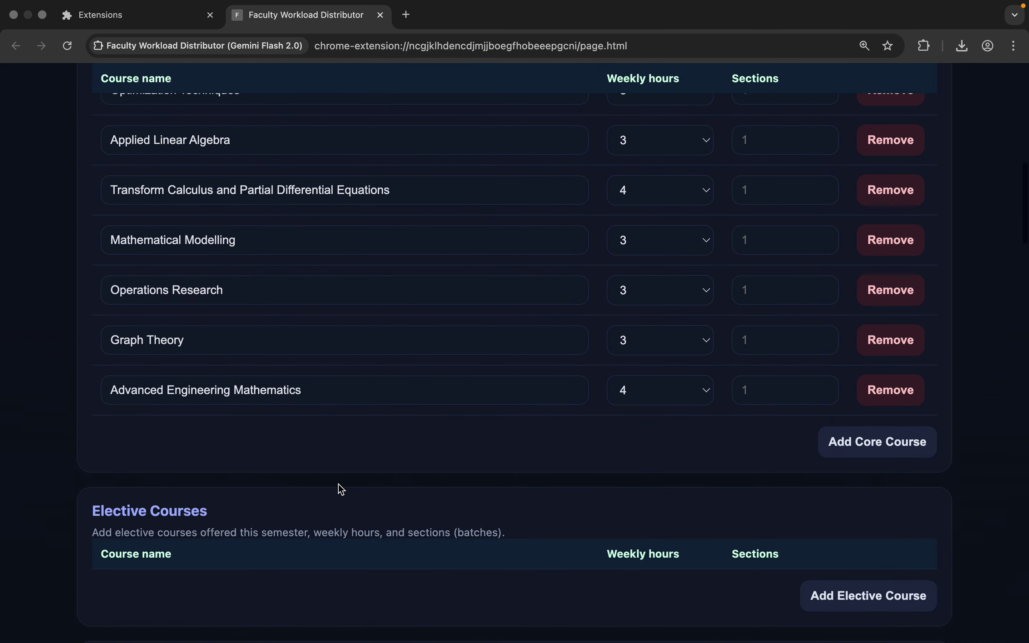
Add an elective course named "Complex anaysis" with 3 weekly hours and 3 sections, and dismiss the Energy Saver notice.
scroll(342, 489, down, 2)
click(863, 511)
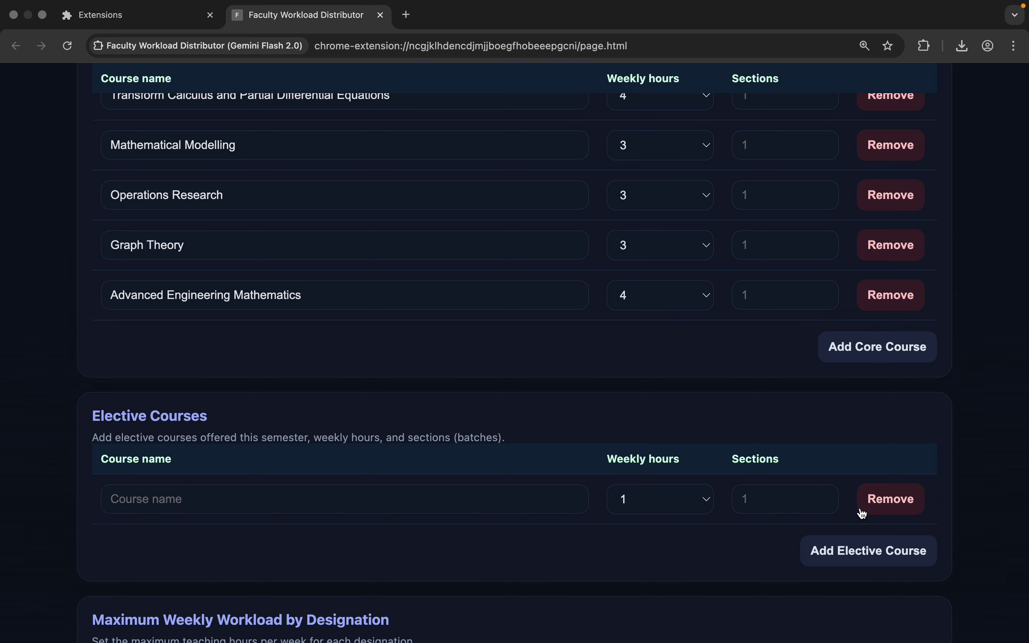
click(310, 500)
text(C)
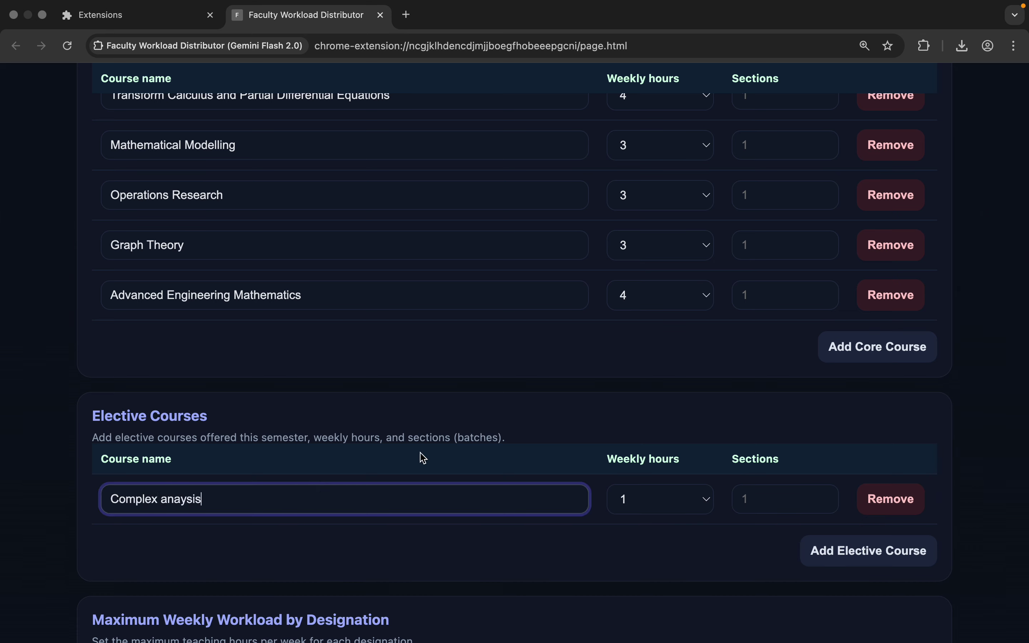
text(omplex anaysis)
click(687, 510)
click(669, 538)
click(771, 506)
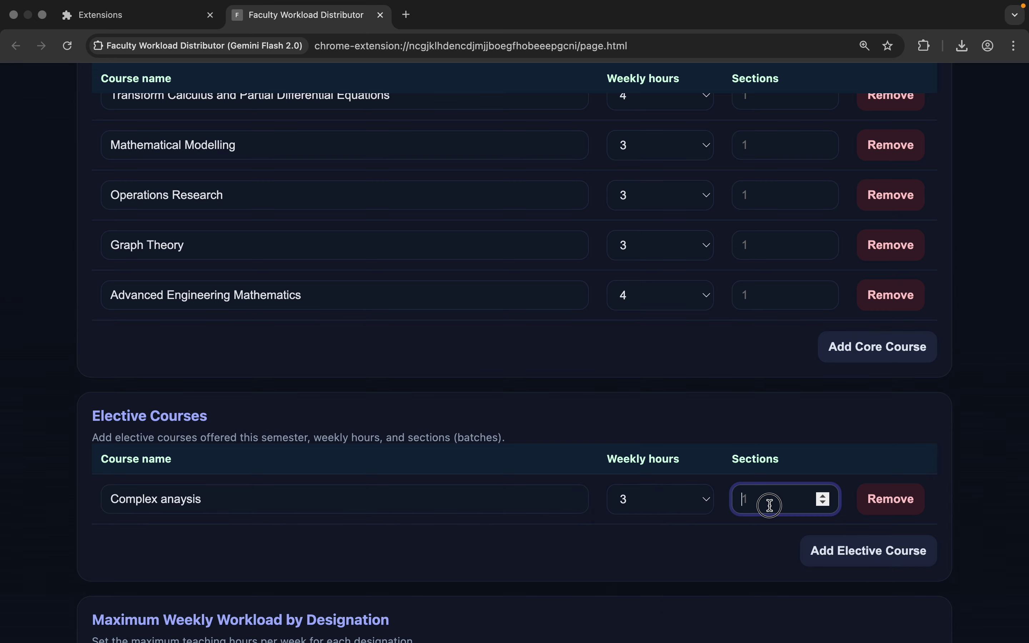
text(3)
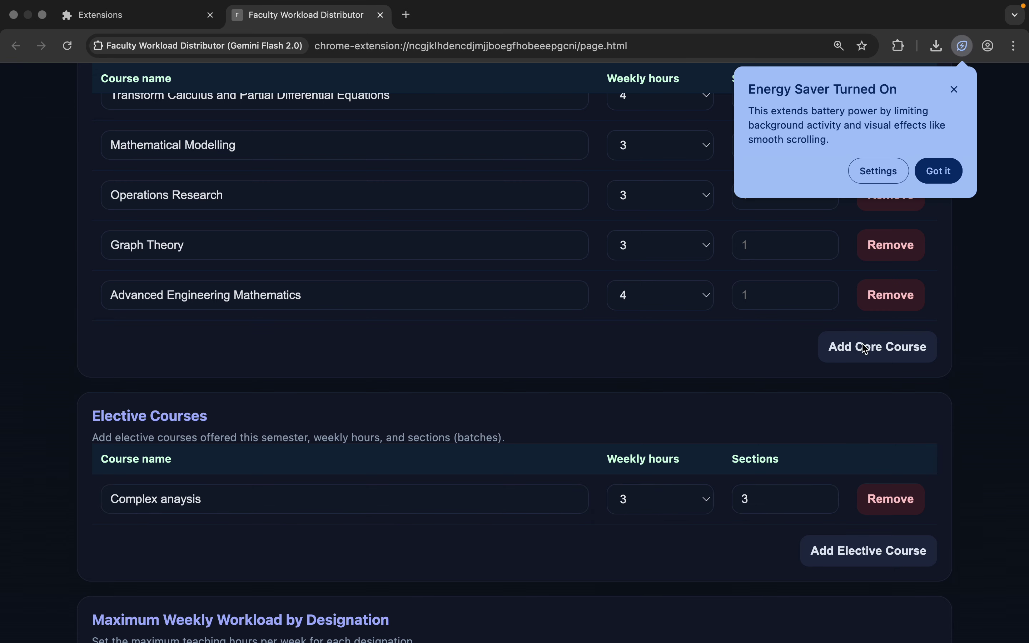
click(957, 90)
Enter the faculty member's name in the blank first row of the faculty table.
scroll(795, 344, down, 3)
click(678, 458)
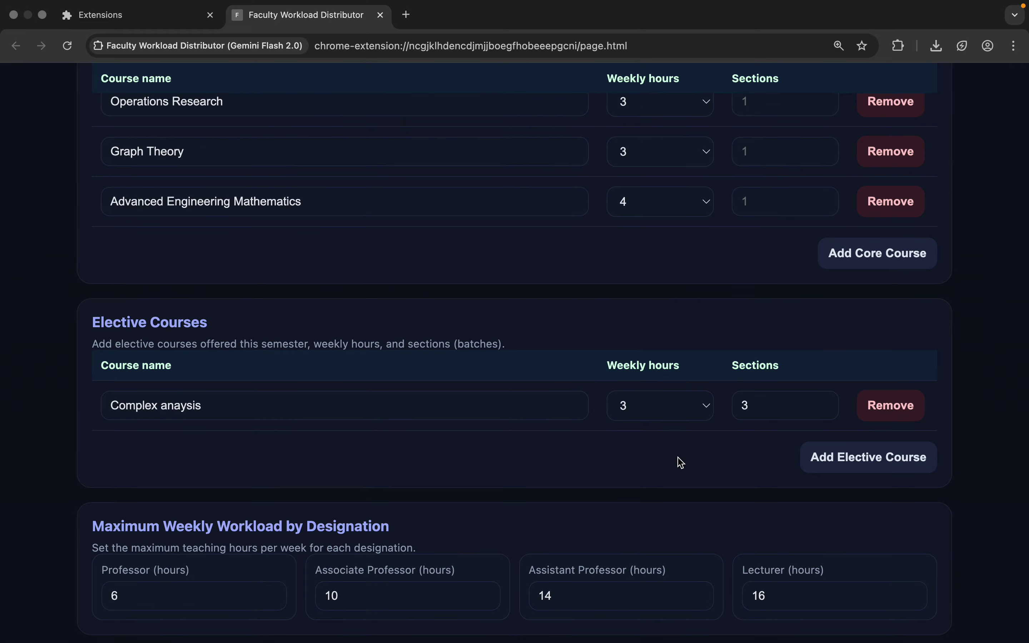
scroll(681, 463, down, 15)
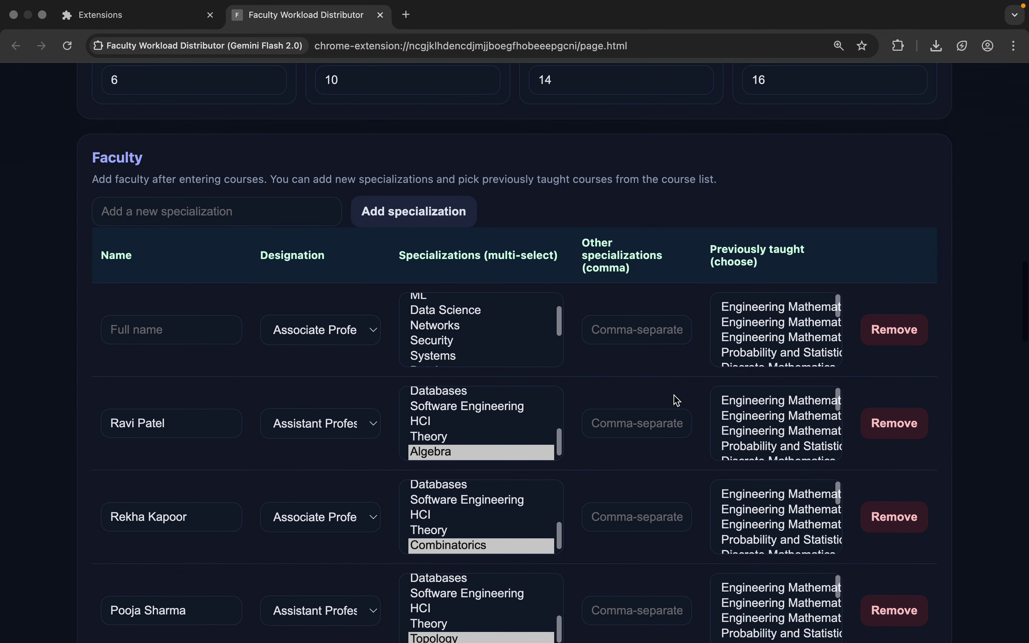
click(176, 328)
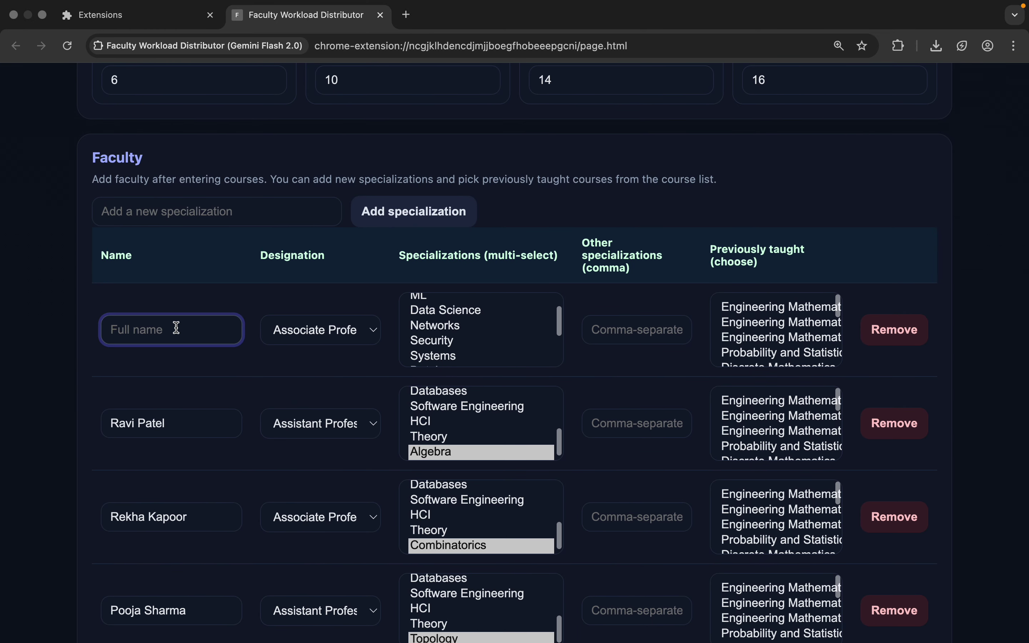
text(Rohit)
click(710, 333)
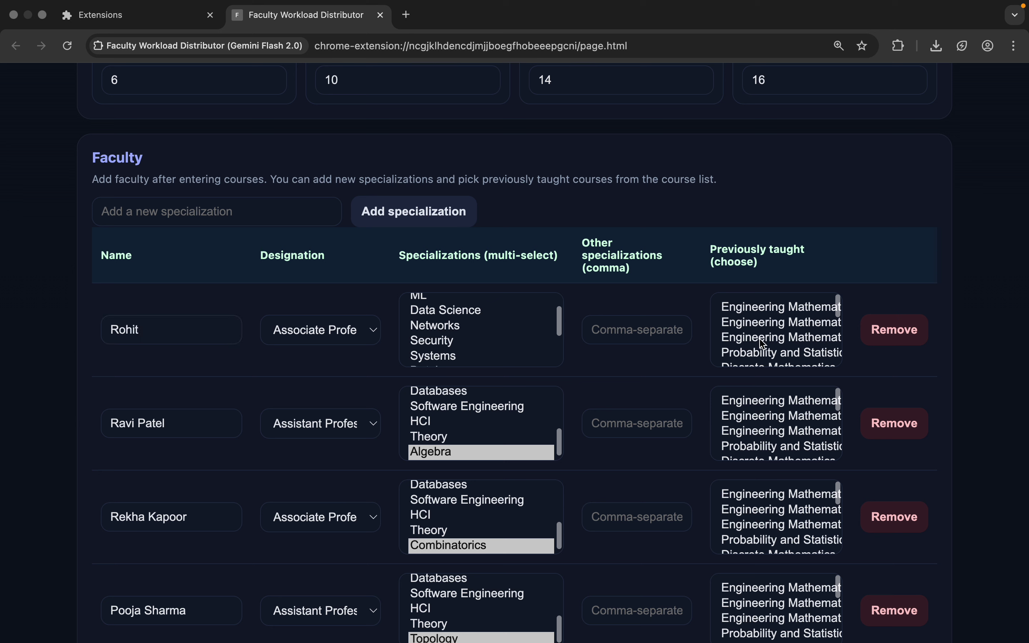
Mark Engineering Mathematics II, Discrete Mathematics and Graph Theory as previously taught by the first faculty member.
click(784, 324)
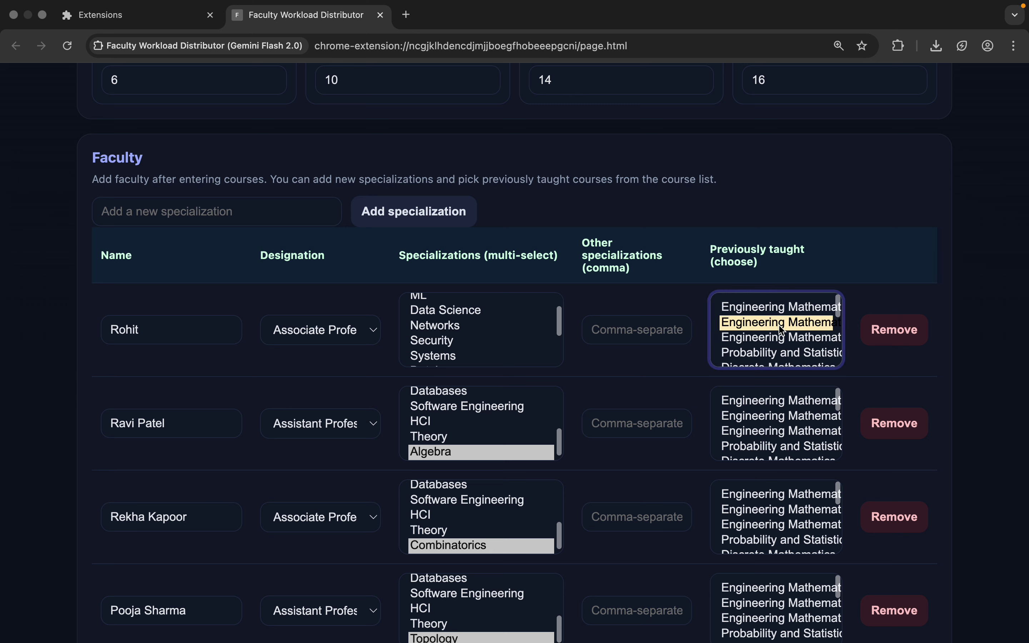
scroll(783, 353, down, 1)
super+click(781, 342)
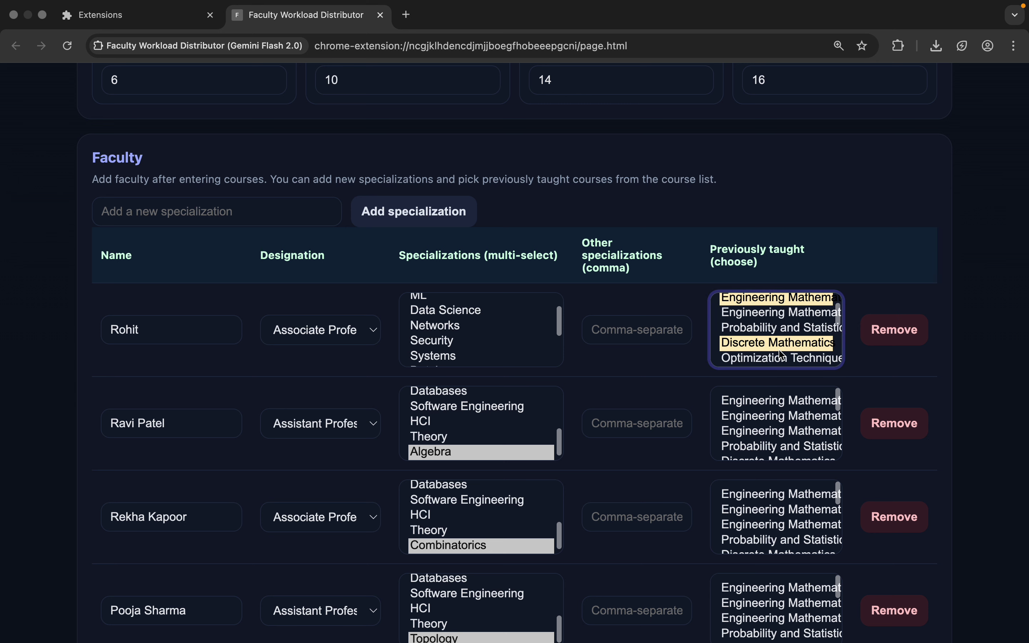
scroll(781, 343, up, 1)
scroll(780, 345, down, 3)
super+click(778, 347)
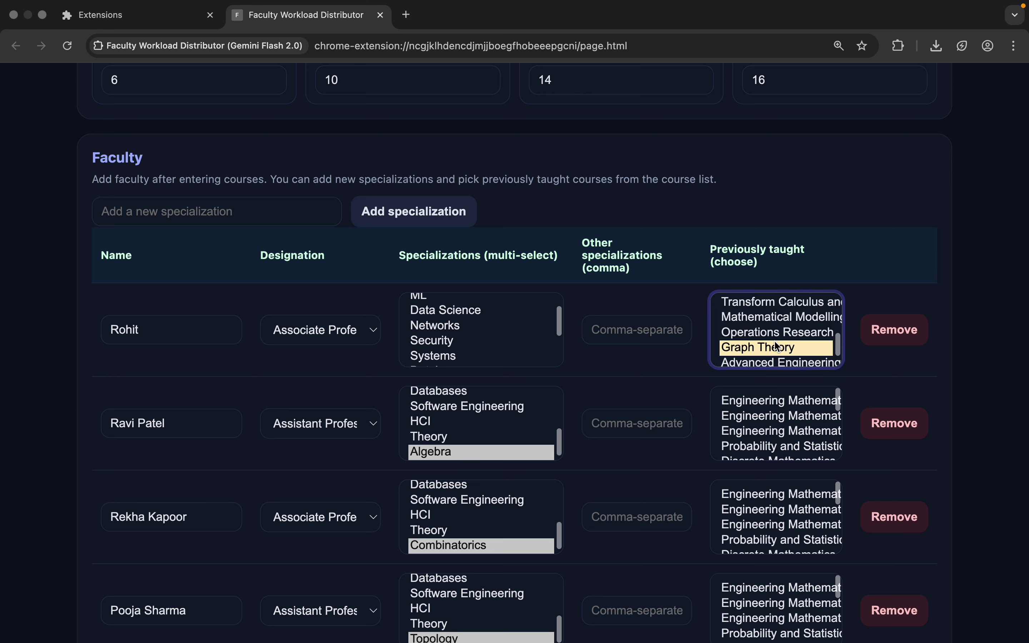
Mark Engineering Mathematics I and II, Discrete Mathematics and Applied Linear Algebra as previously taught by the second faculty member.
scroll(761, 376, down, 1)
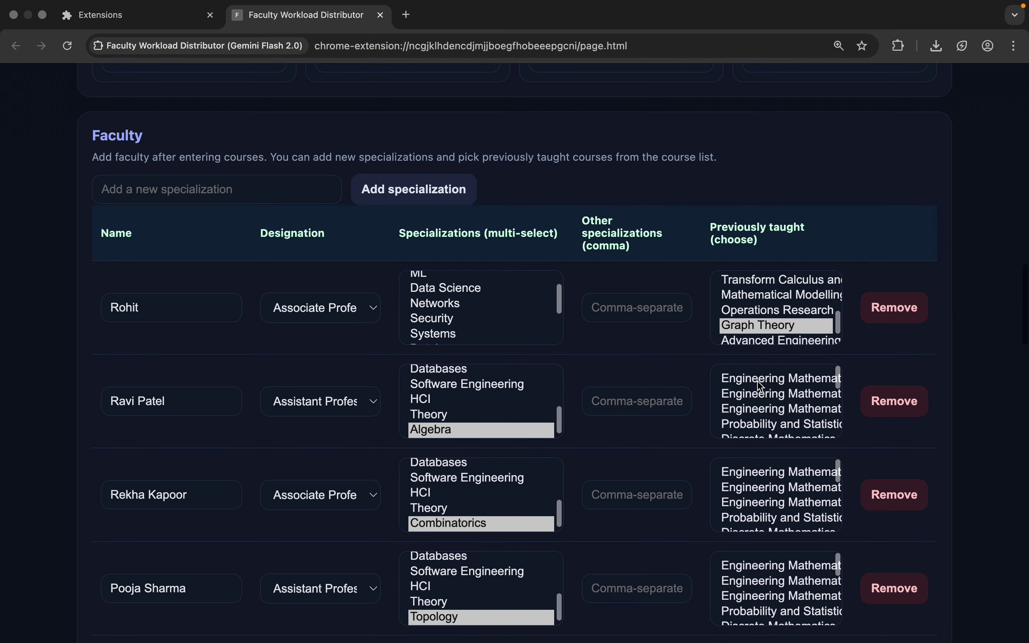
click(761, 379)
super+click(761, 401)
scroll(763, 426, down, 2)
super+click(764, 415)
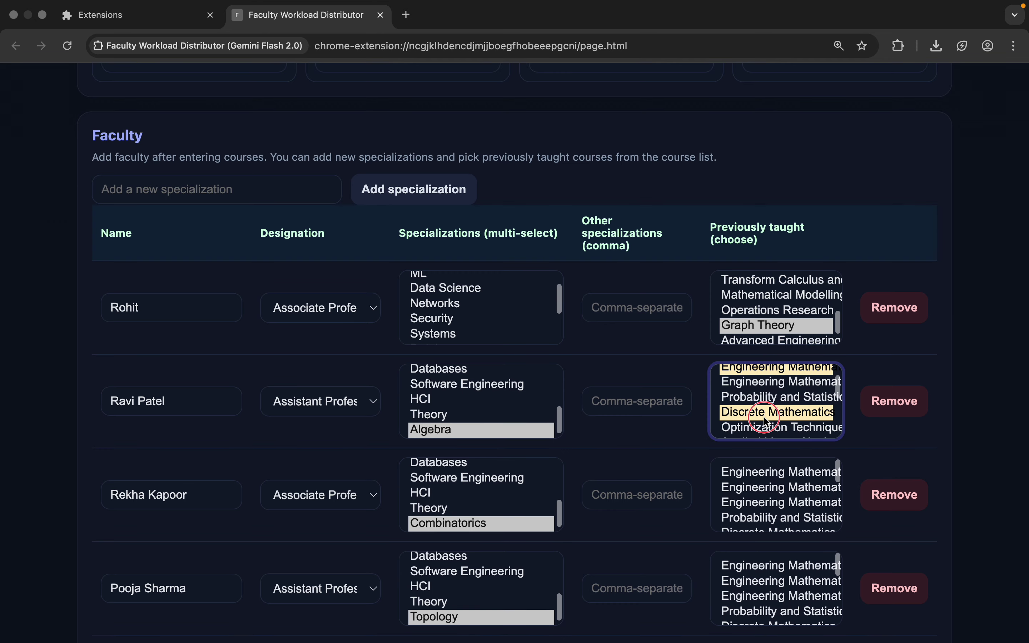
scroll(744, 433, down, 1)
super+click(763, 425)
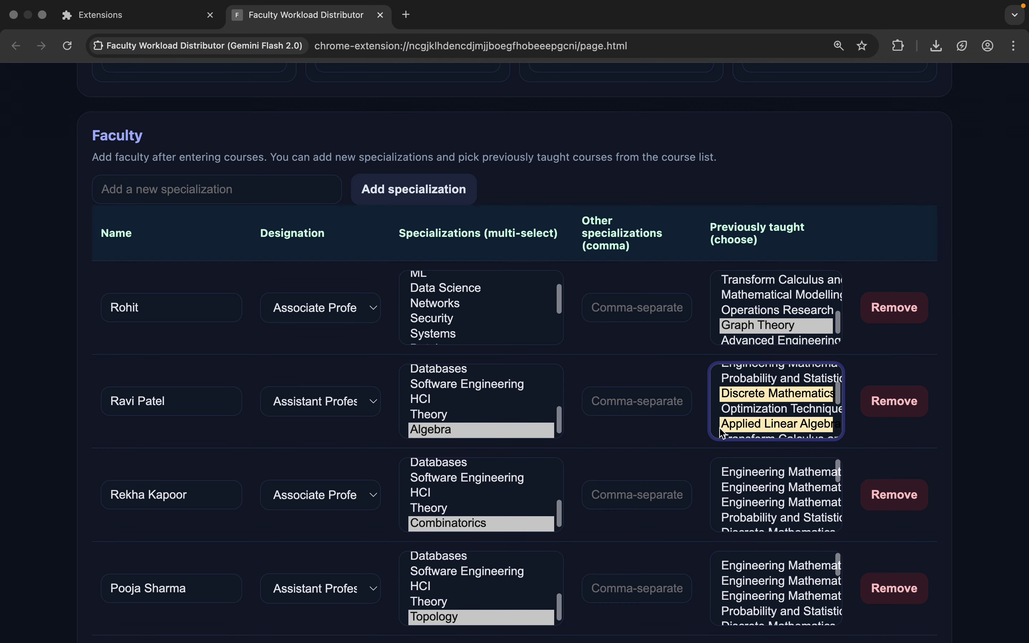
Mark Mathematical Modelling, Transform Calculus and Partial Differential Equations, and Advanced Engineering Mathematics as previously taught by the third faculty member.
scroll(727, 472, down, 3)
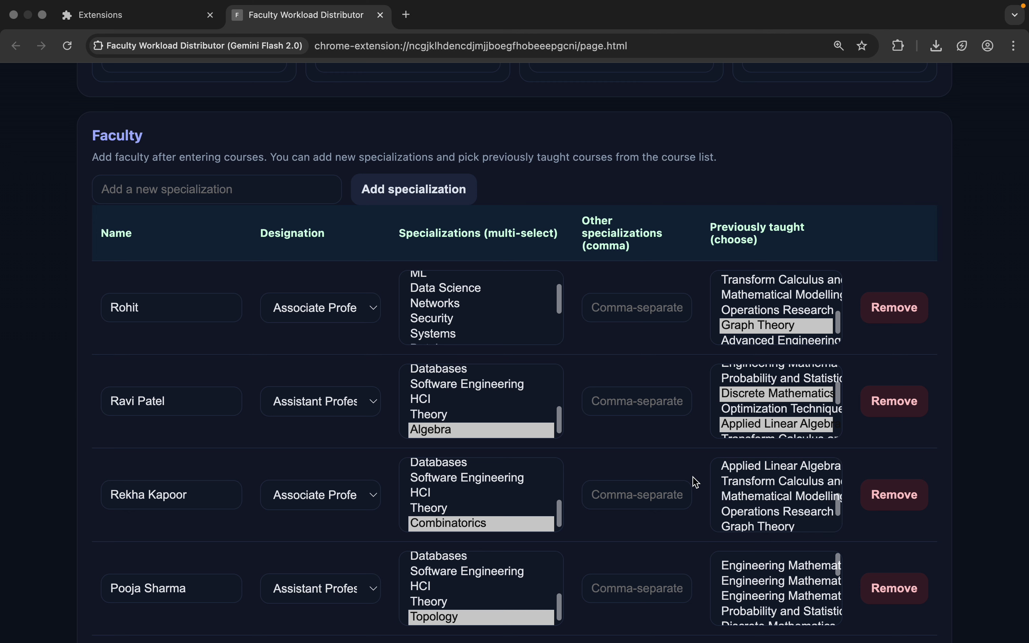
click(768, 498)
super+click(769, 481)
scroll(769, 481, down, 3)
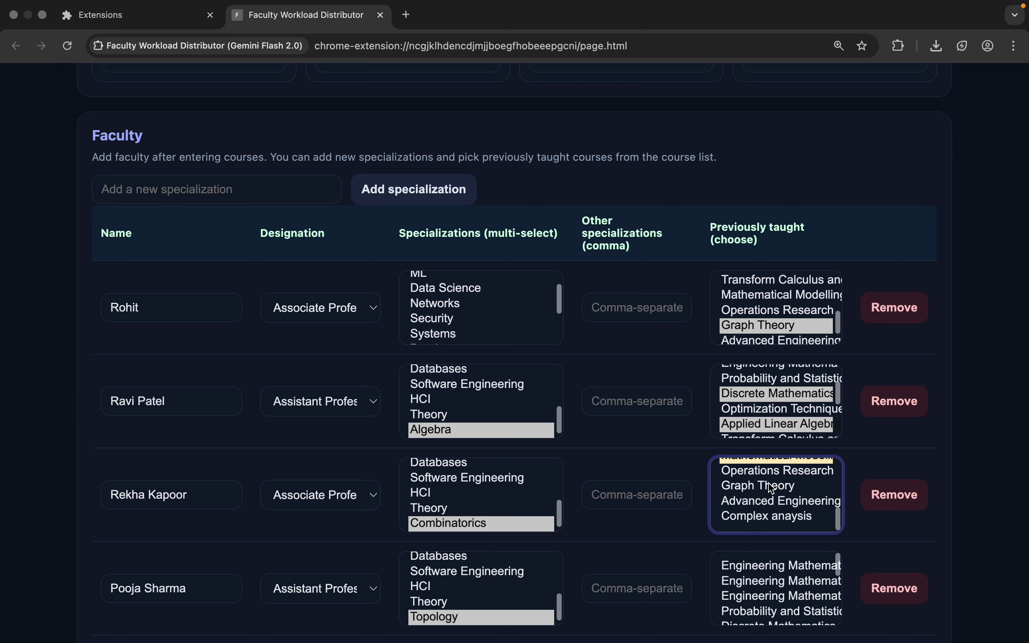
super+click(763, 504)
click(707, 527)
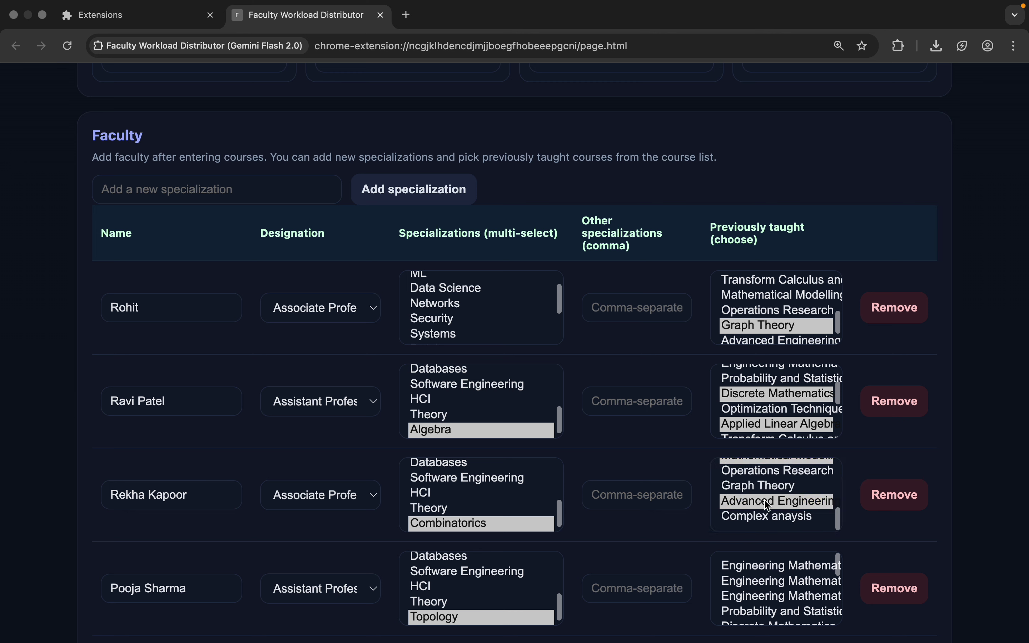
scroll(768, 505, up, 5)
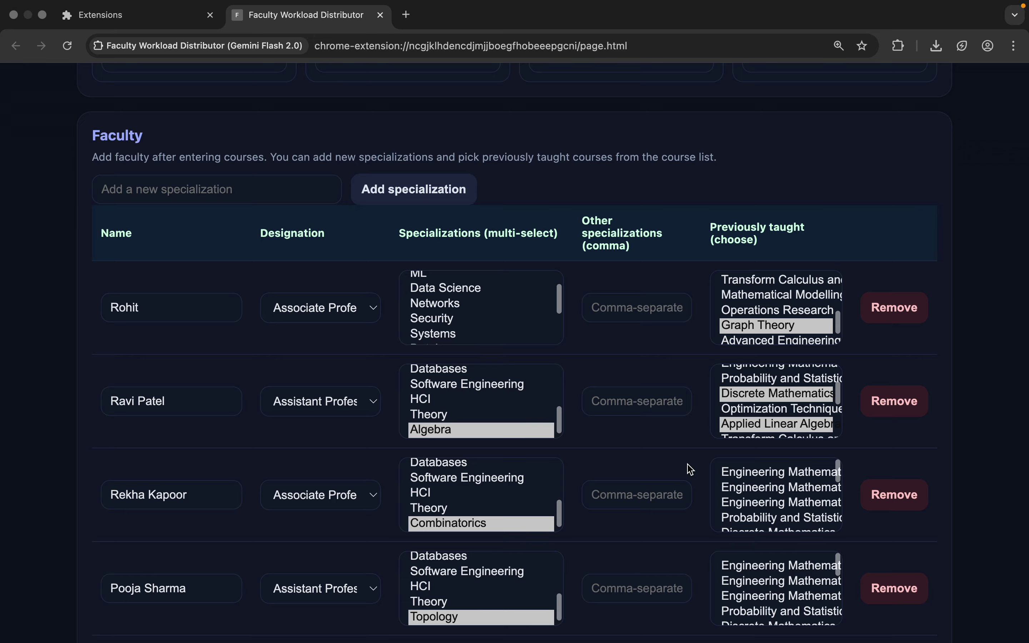
Review the completed form from the faculty list through the core courses, elective course and maximum weekly workloads.
scroll(691, 469, down, 15)
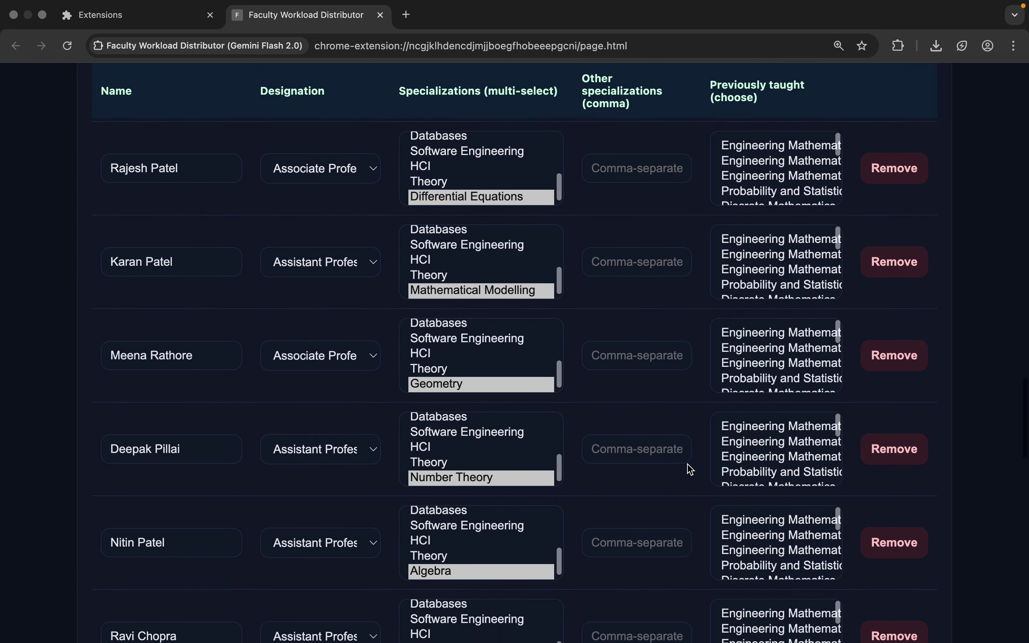
scroll(691, 470, down, 20)
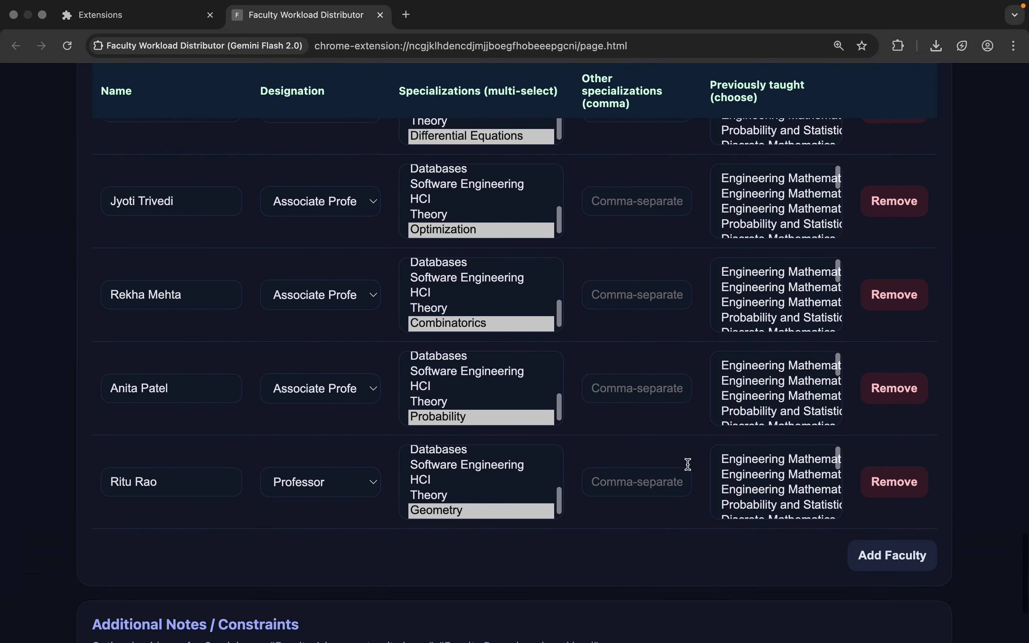
scroll(689, 465, down, 1)
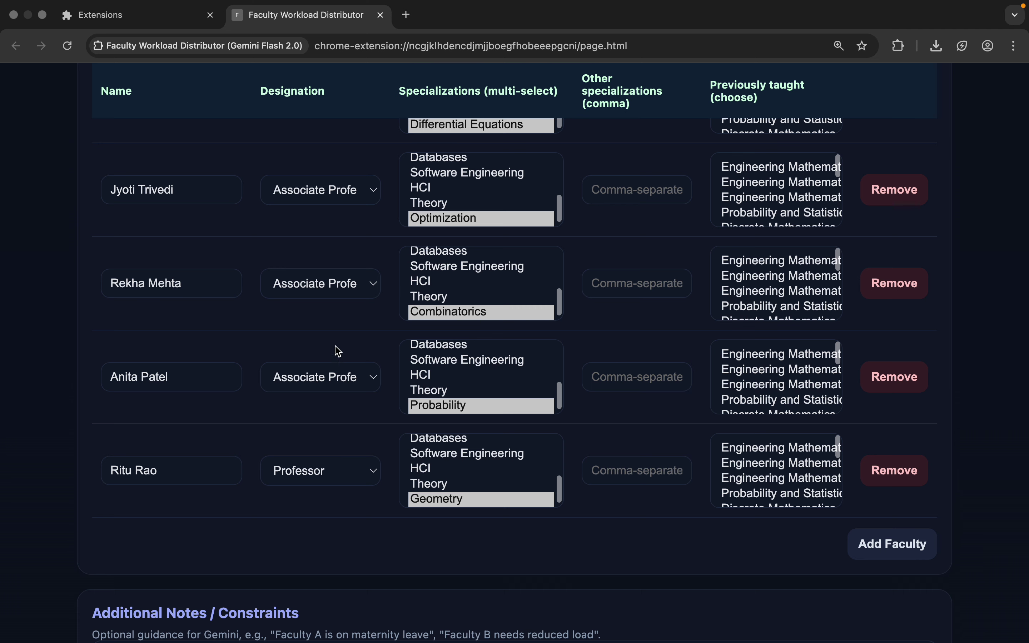
scroll(444, 348, up, 5)
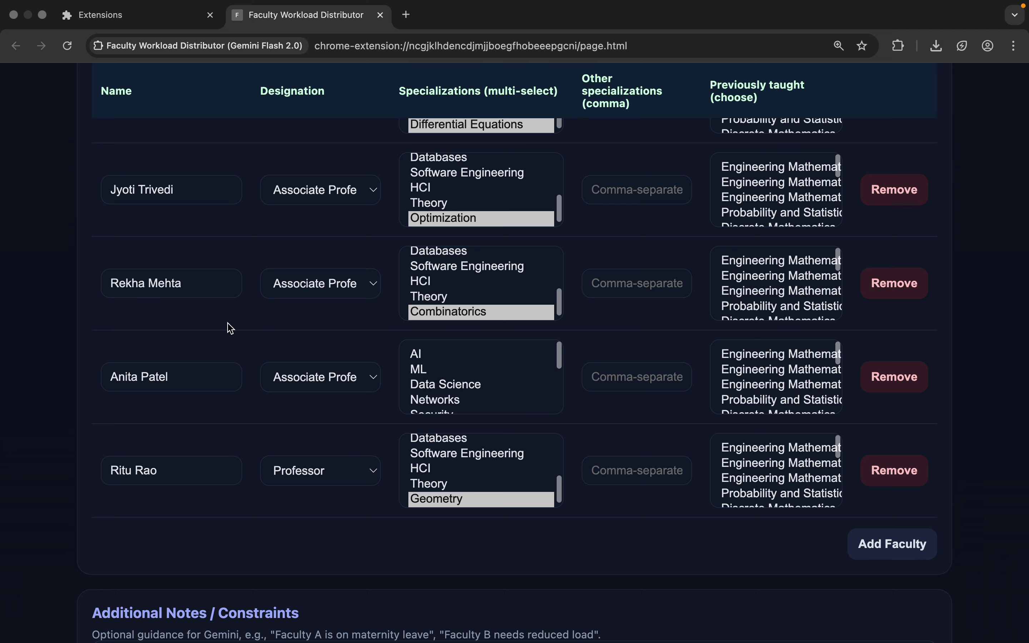
scroll(157, 338, up, 15)
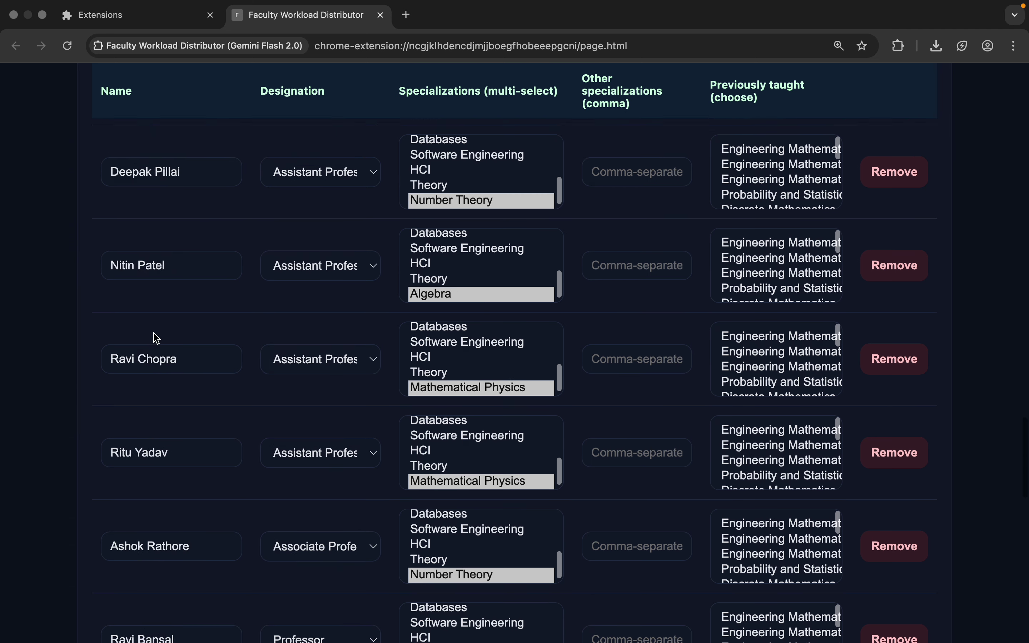
scroll(96, 315, up, 20)
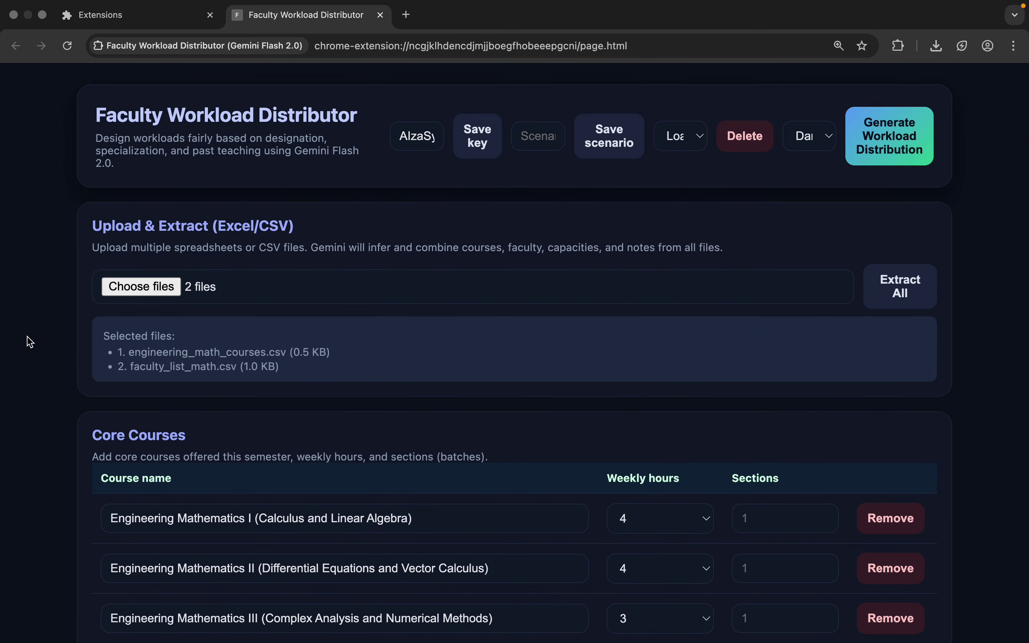
scroll(48, 409, down, 20)
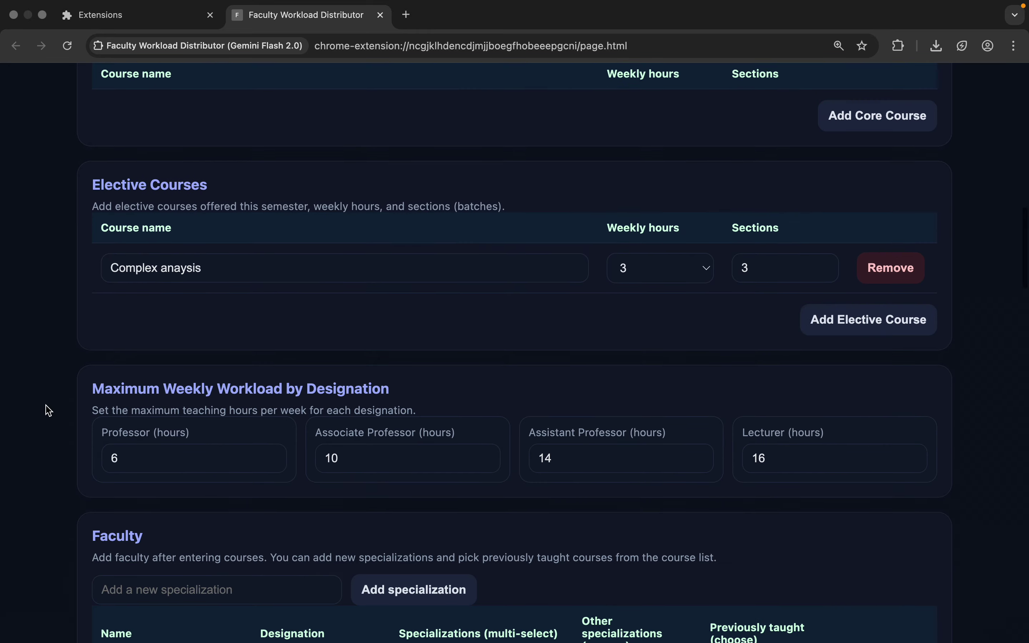
scroll(48, 409, up, 20)
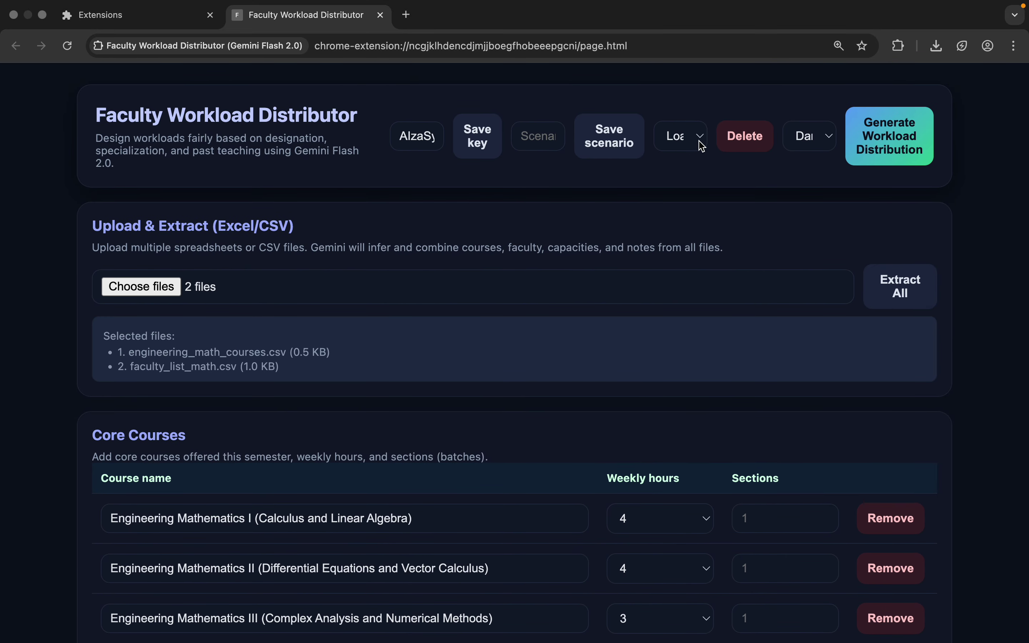
Load the saved scenario Form 1 into the form.
click(702, 142)
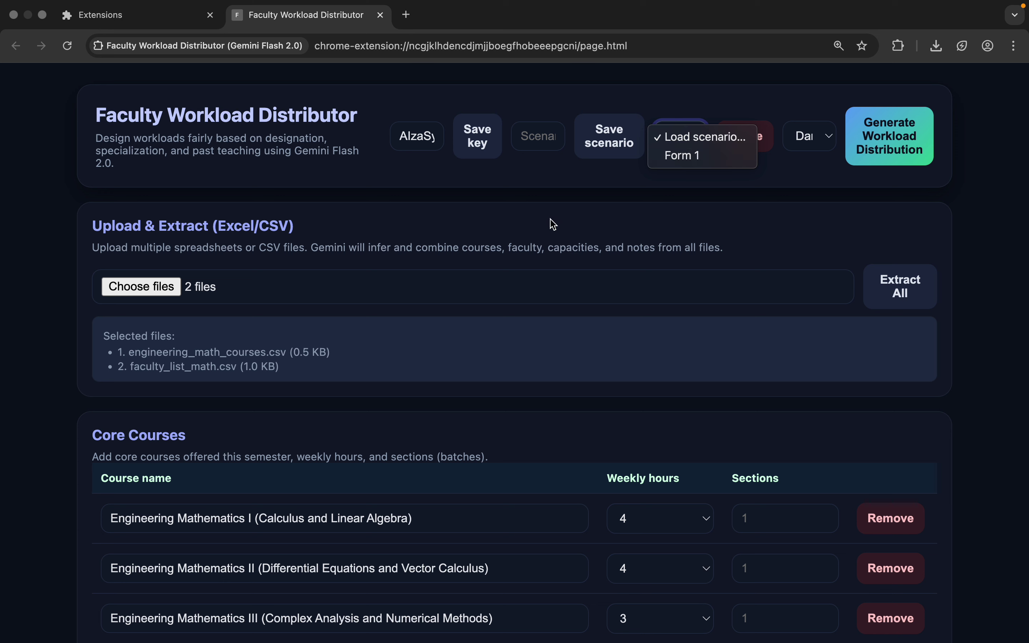
click(525, 232)
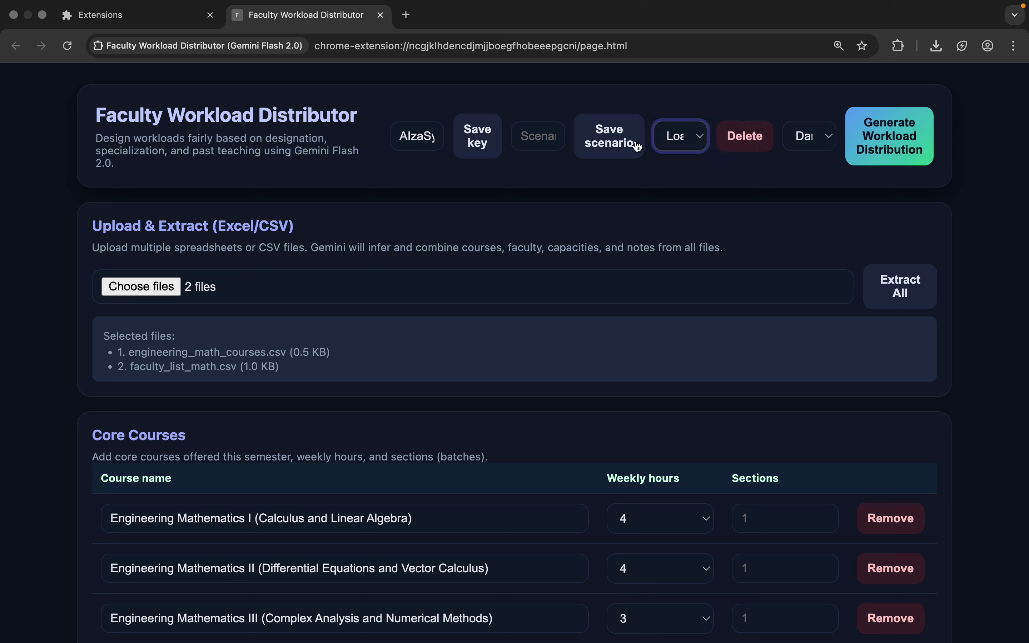
click(690, 137)
click(679, 154)
click(680, 137)
click(685, 137)
click(696, 138)
click(696, 138)
click(541, 137)
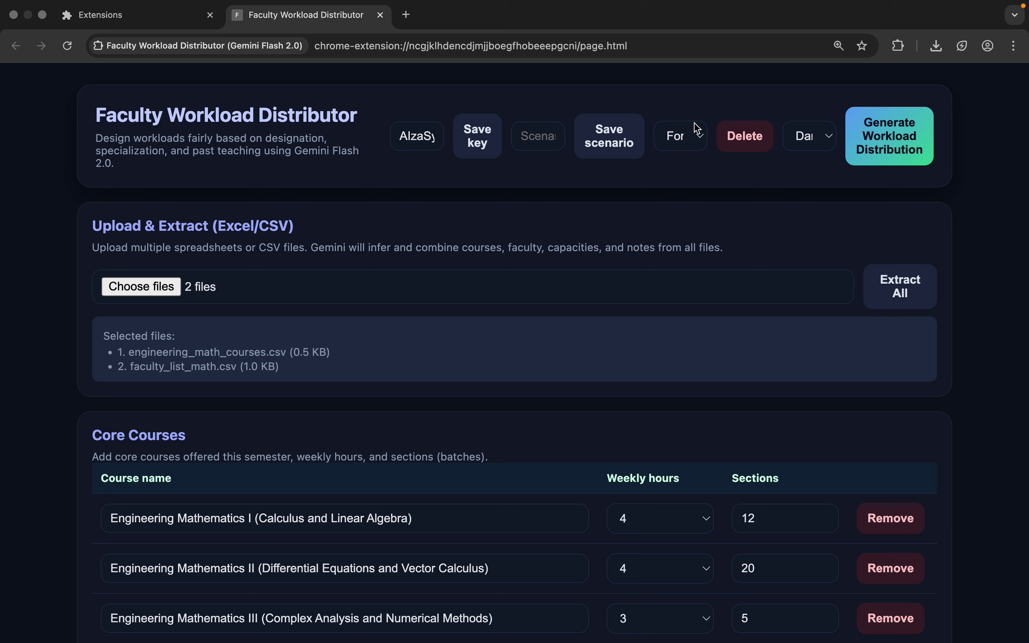
click(689, 136)
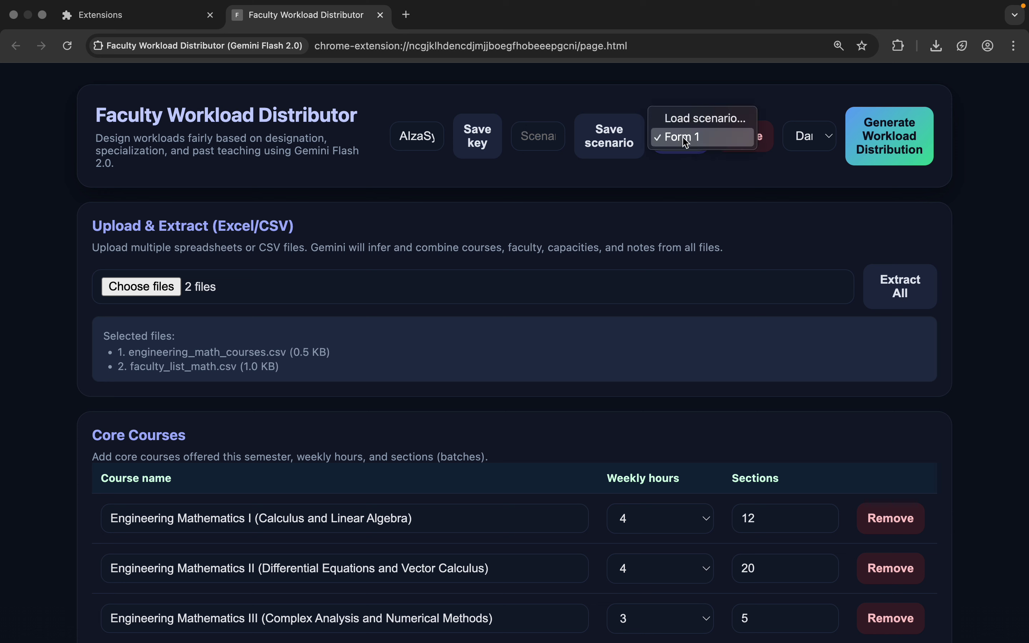
click(686, 138)
click(689, 137)
click(692, 138)
Review the loaded scenario's core course sections, workload limits by designation, faculty entries and additional notes field.
scroll(655, 215, down, 15)
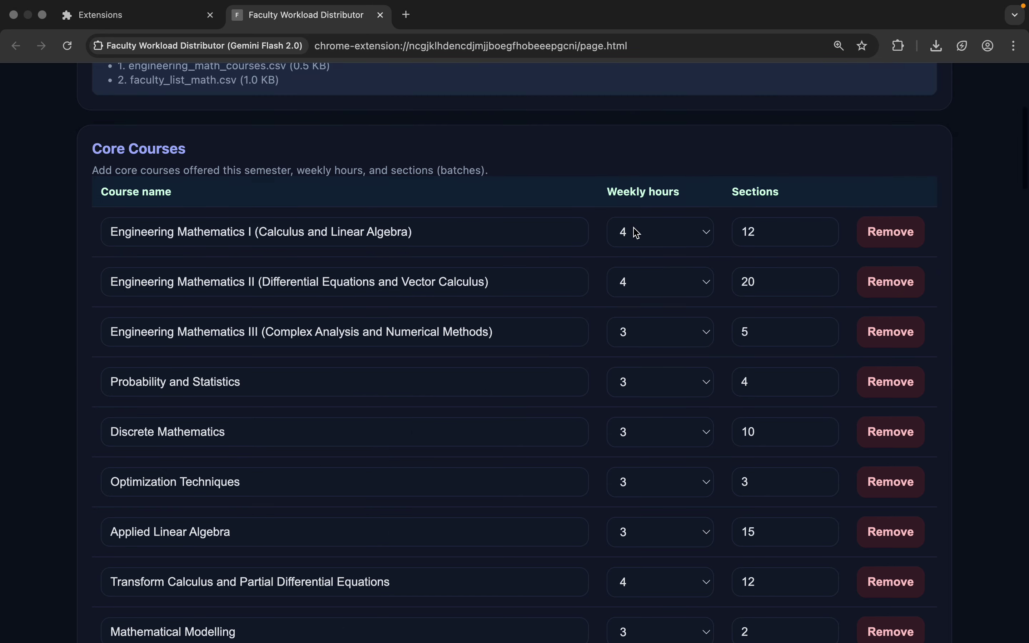
scroll(147, 297, up, 4)
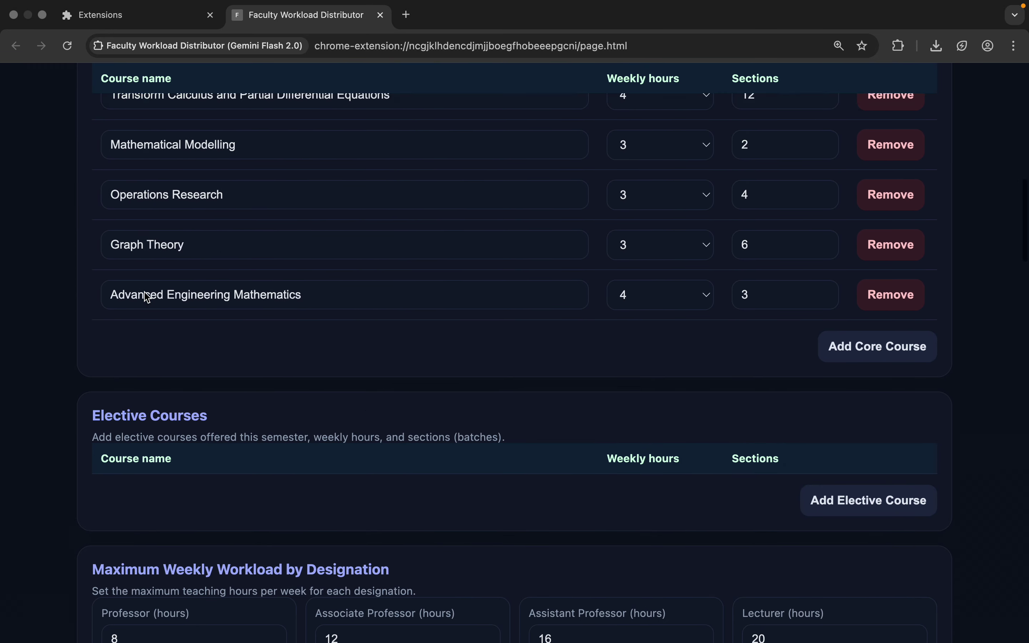
scroll(125, 374, down, 6)
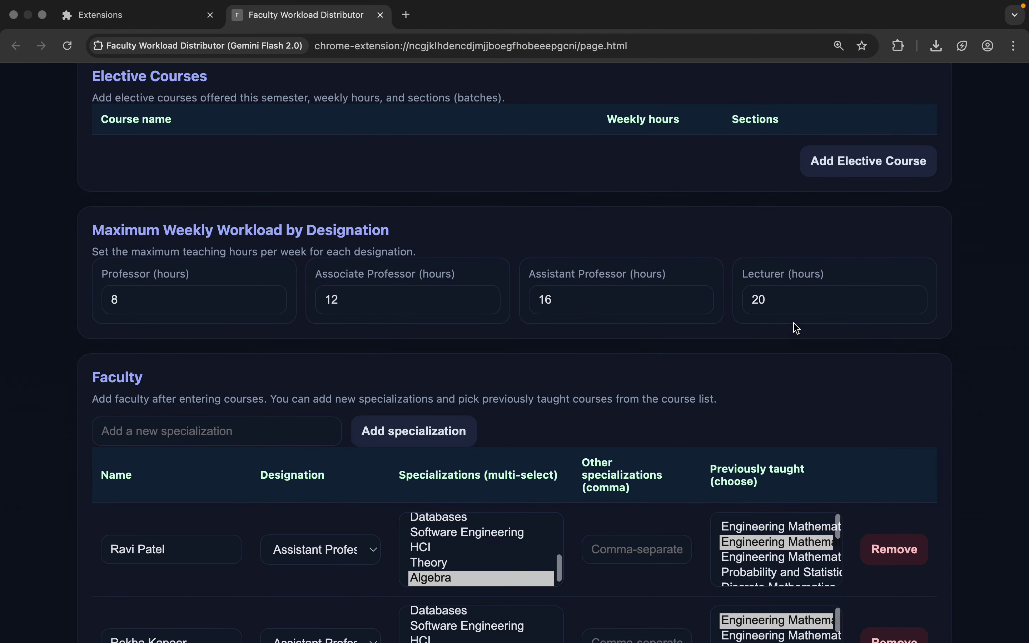
scroll(695, 350, down, 4)
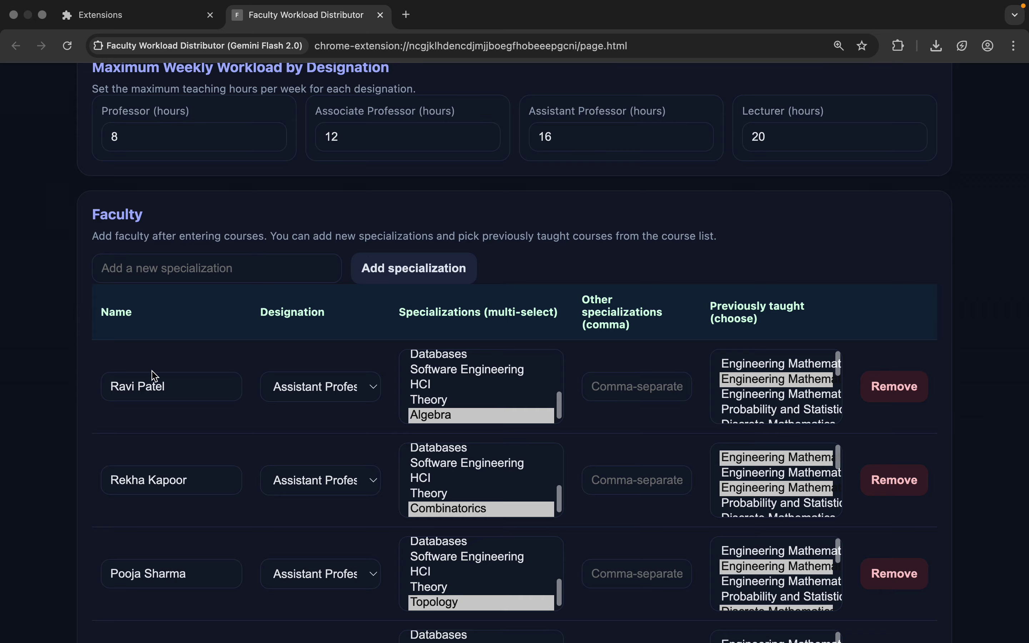
scroll(52, 407, down, 20)
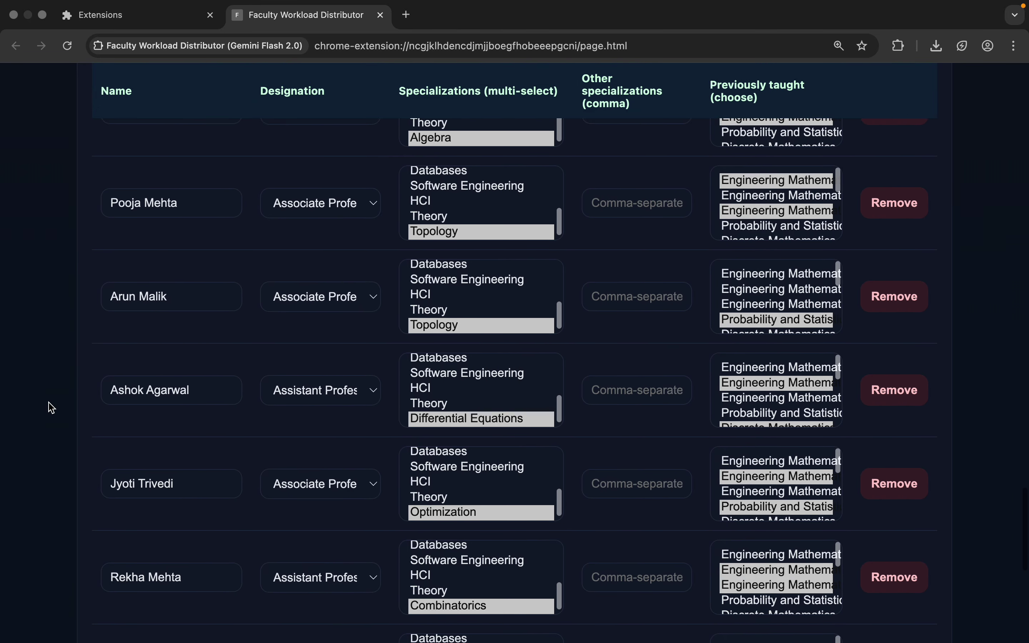
scroll(51, 407, down, 12)
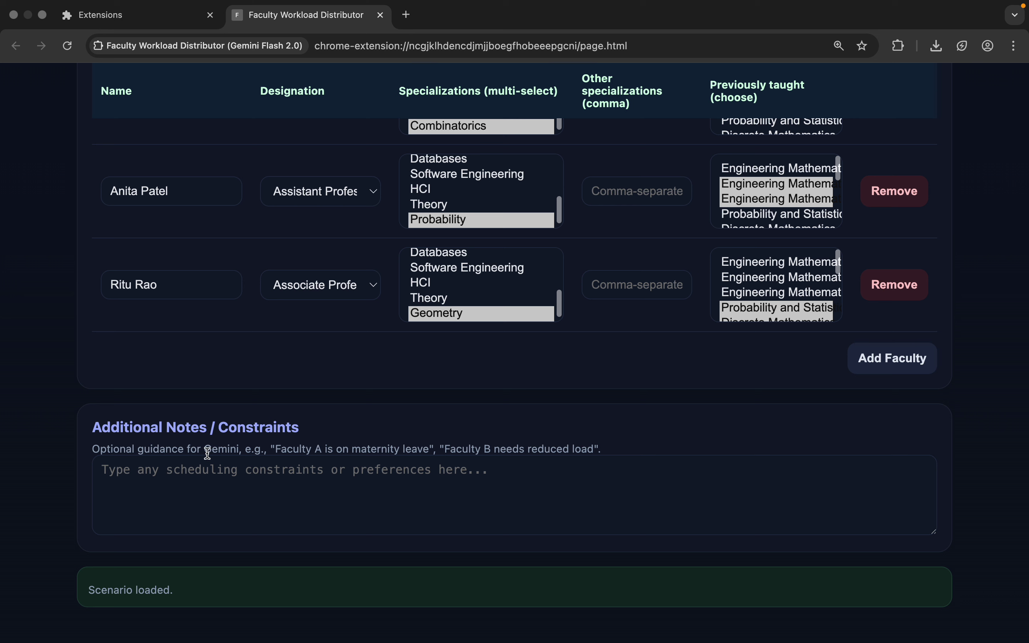
click(177, 488)
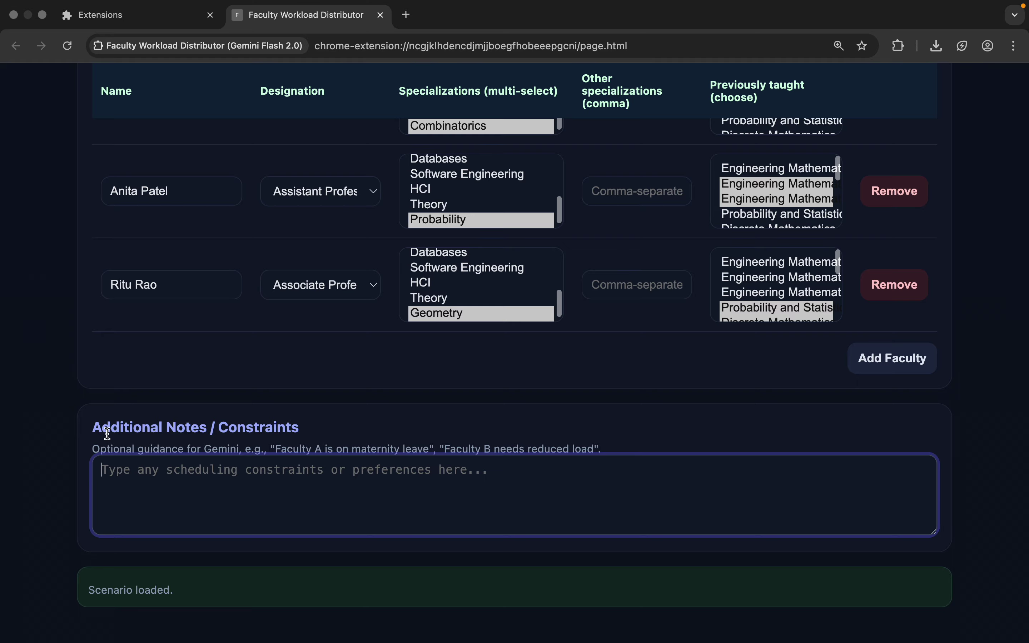
Generate the workload distribution from the loaded scenario.
scroll(54, 413, up, 20)
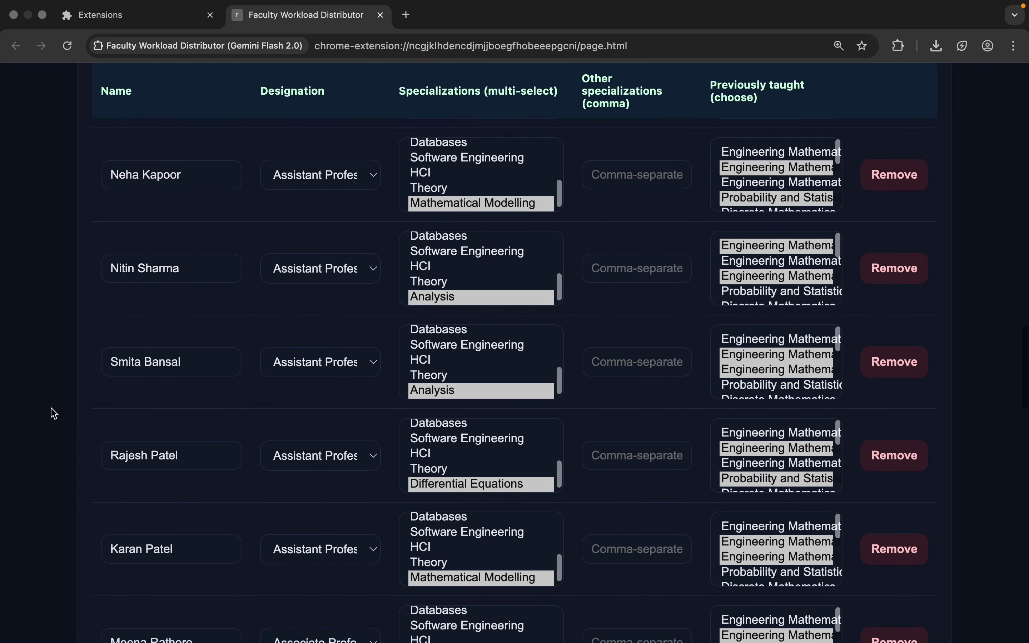
scroll(51, 413, up, 15)
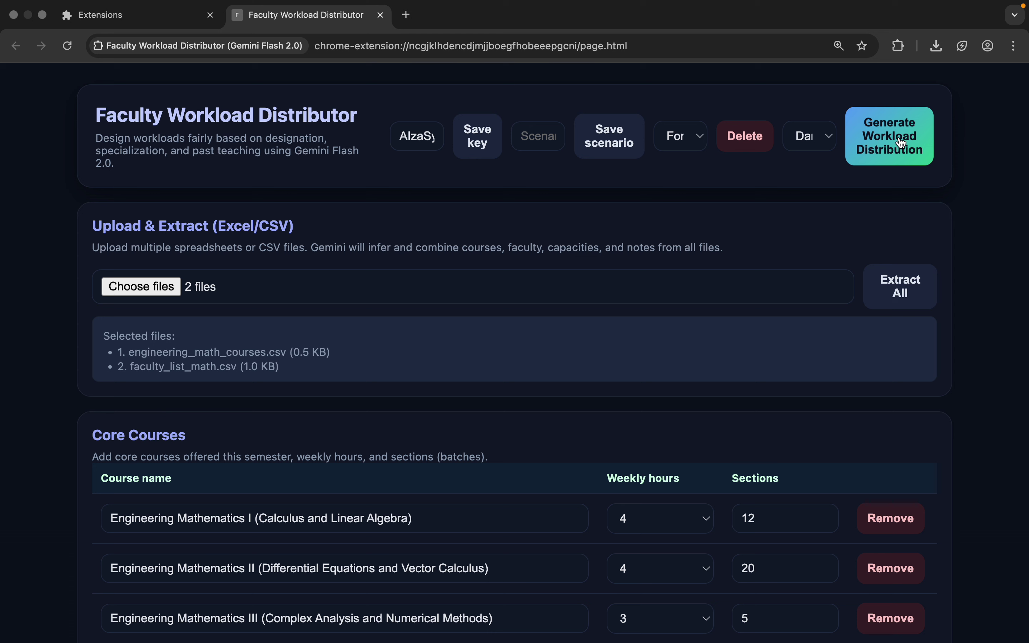
scroll(755, 225, down, 20)
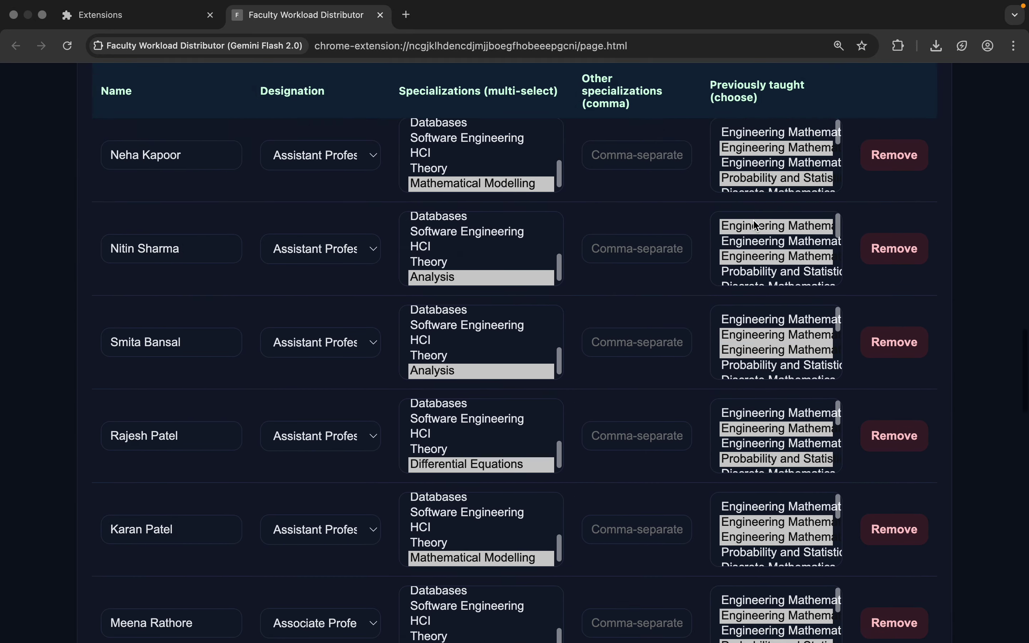
Examine the courses assigned to the assistant professors in the generated distribution.
scroll(794, 225, down, 10)
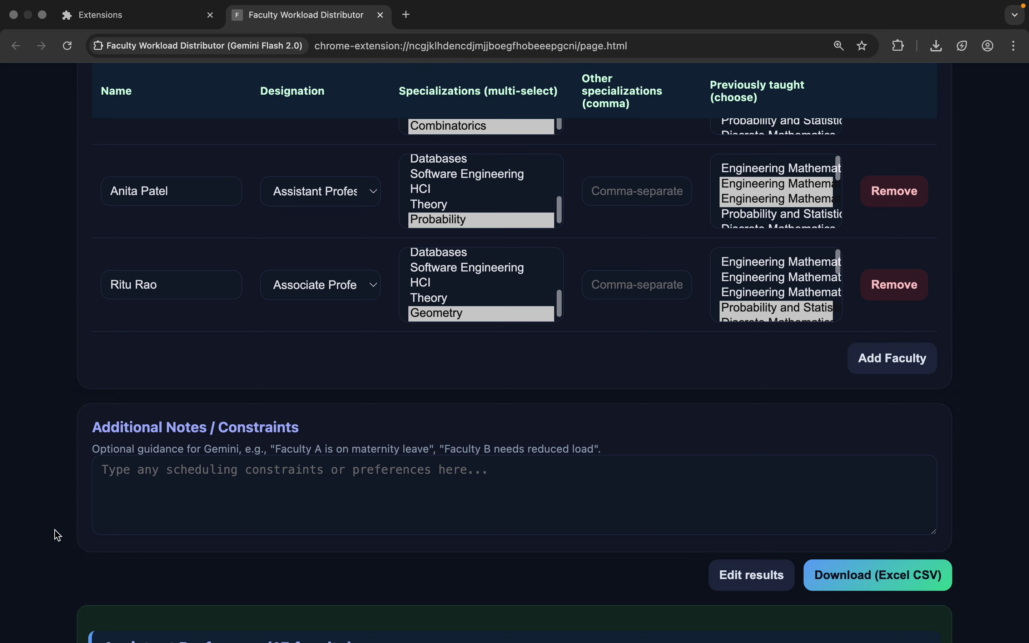
scroll(58, 535, down, 8)
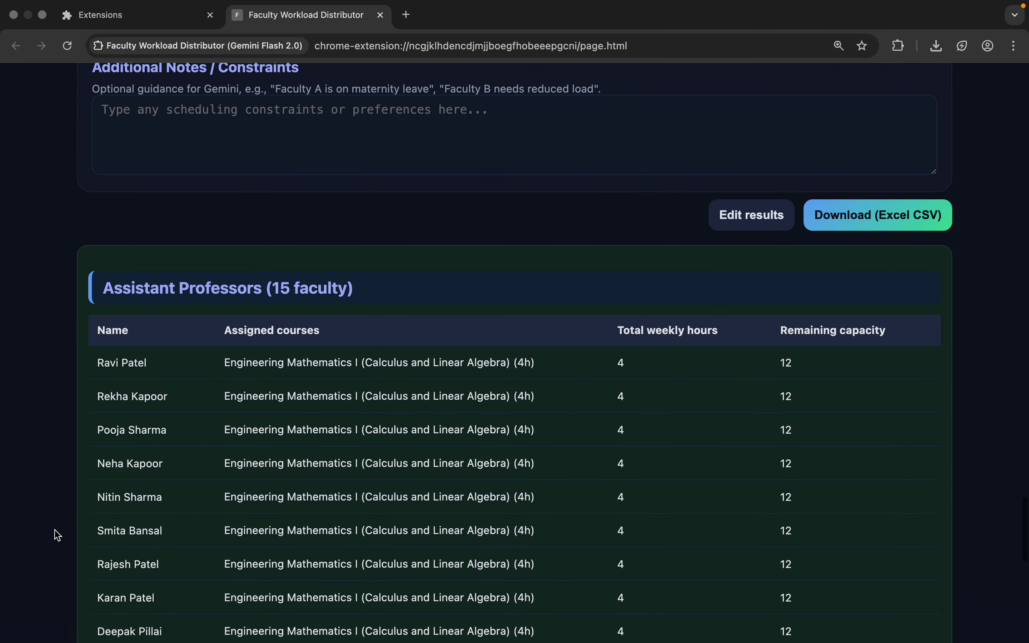
scroll(58, 535, down, 3)
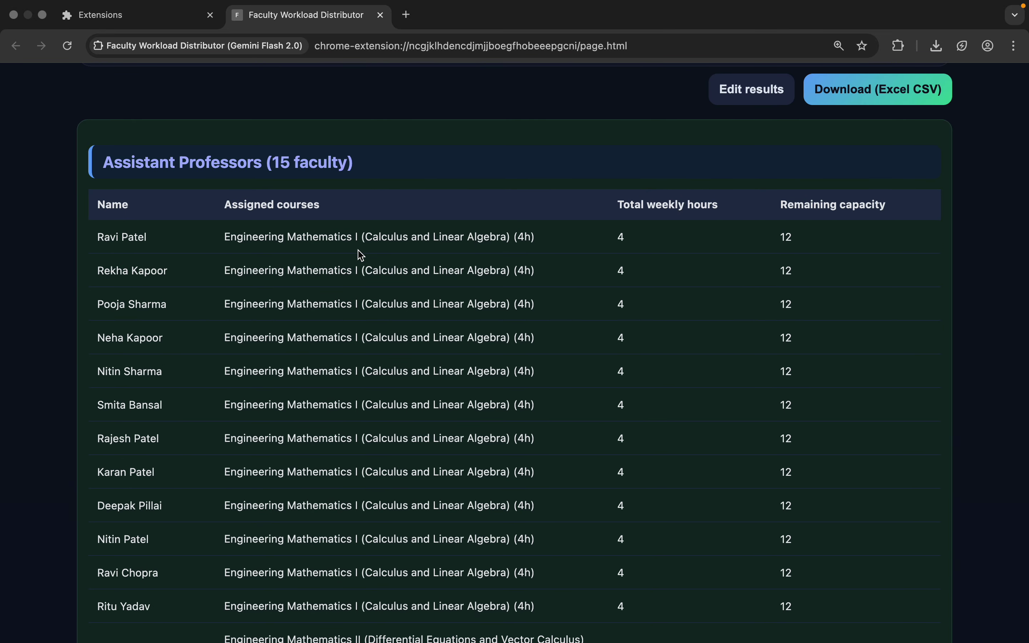
scroll(248, 269, down, 1)
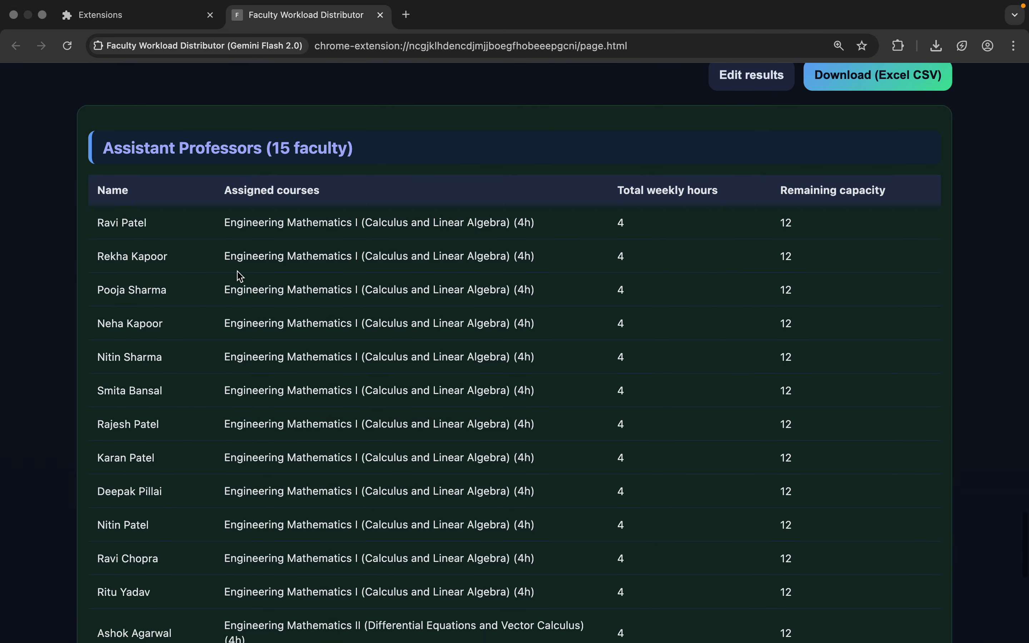
scroll(535, 277, down, 5)
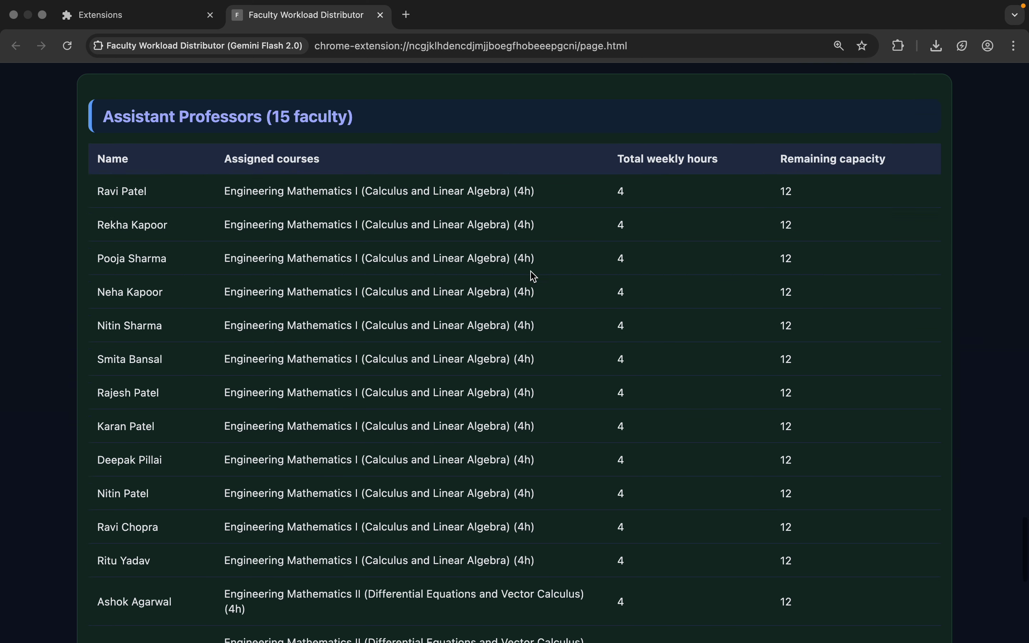
scroll(534, 277, up, 4)
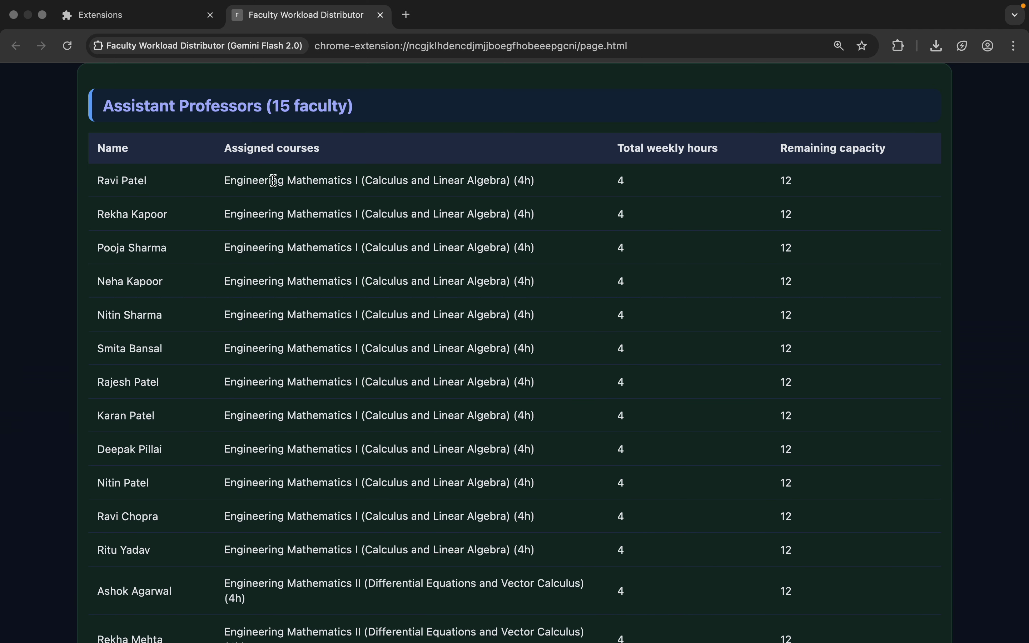
drag(229, 180, 381, 198)
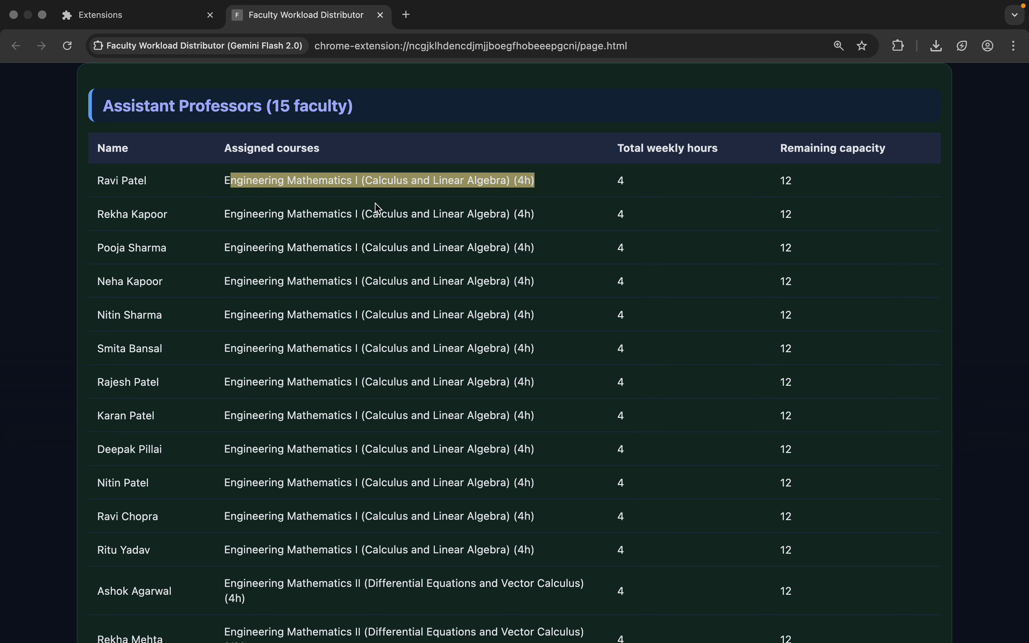
click(379, 208)
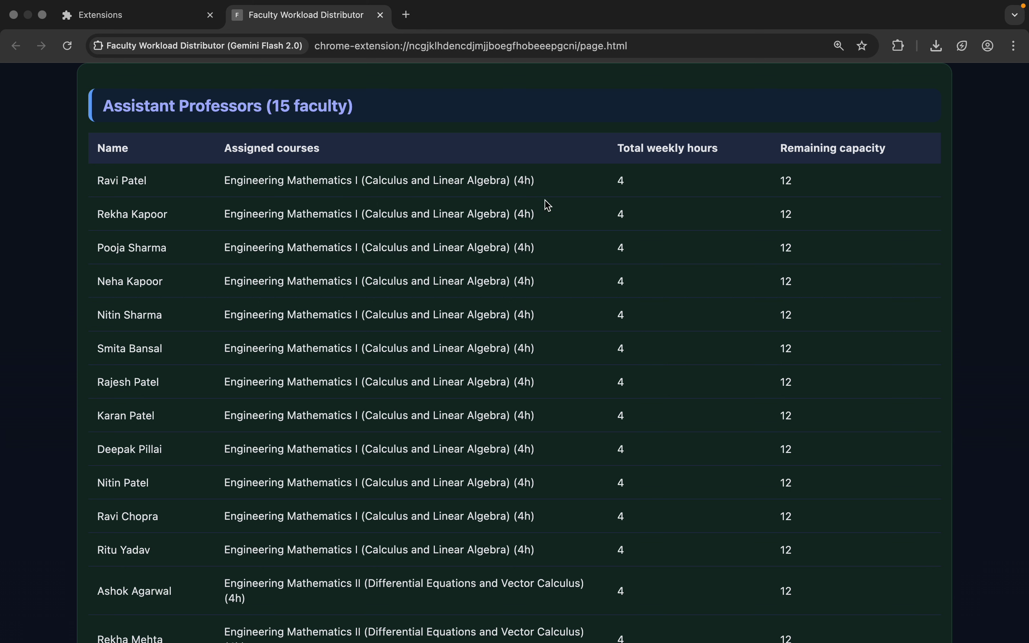
Check the total weekly hours and remaining capacity of the assistant professors and the associate professors' assignments.
scroll(620, 207, down, 10)
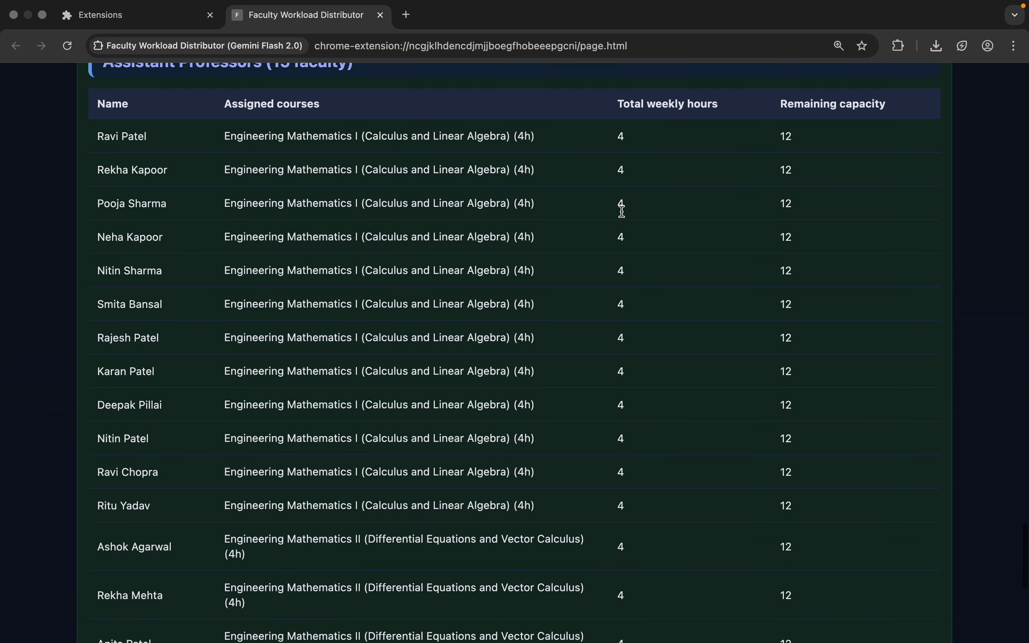
scroll(624, 216, down, 3)
scroll(622, 210, up, 12)
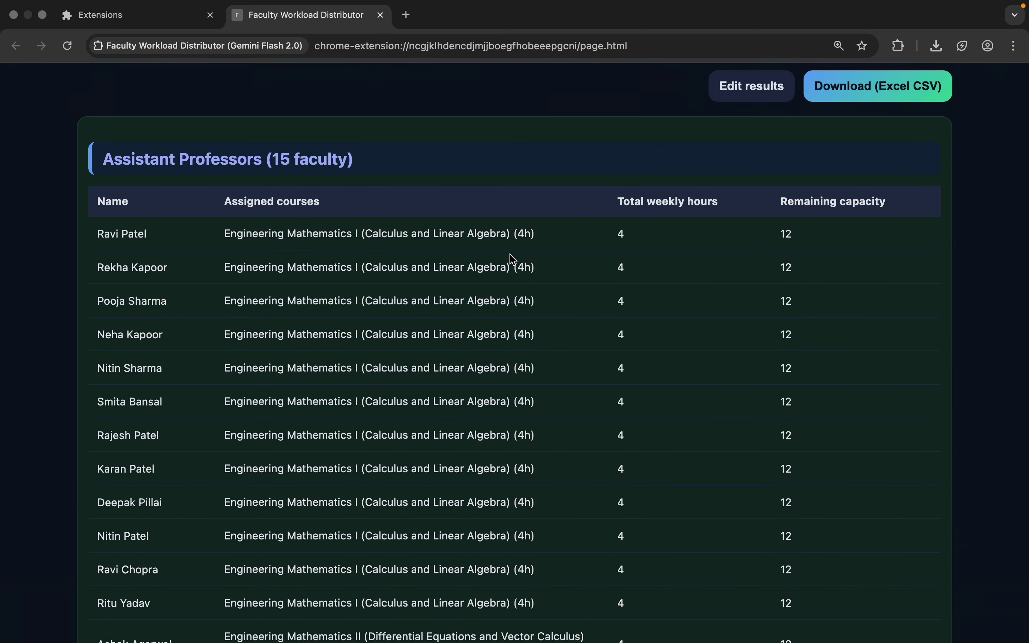
drag(806, 234, 782, 235)
scroll(385, 369, down, 10)
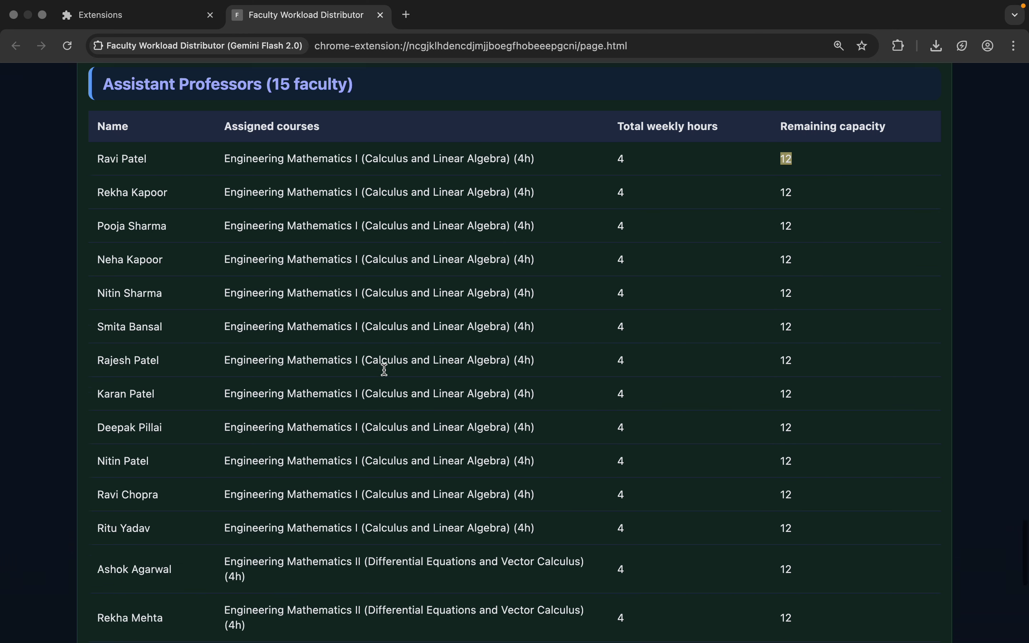
scroll(387, 374, down, 10)
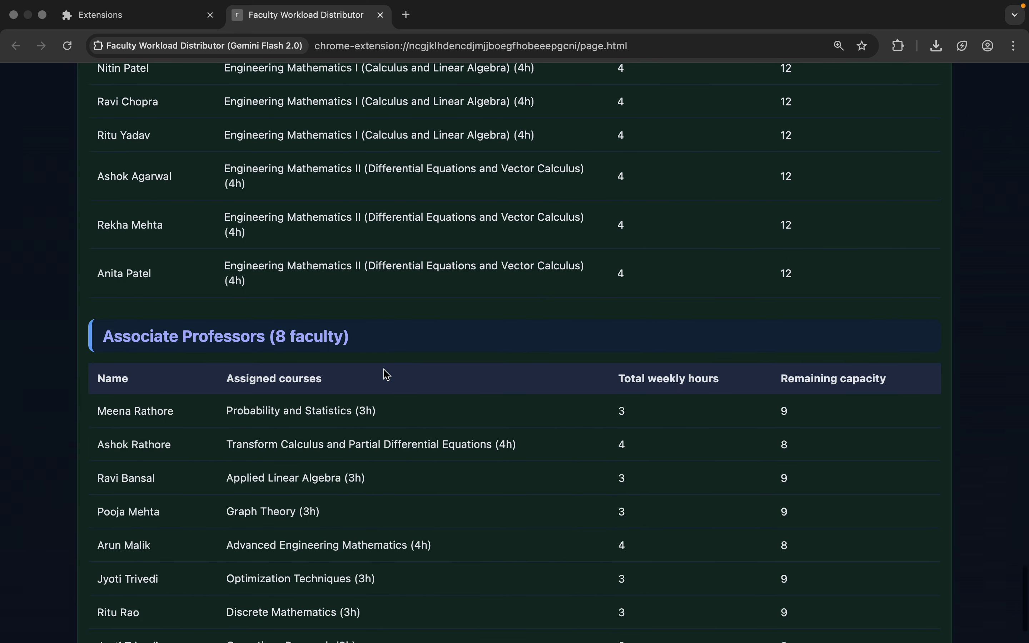
scroll(387, 374, up, 20)
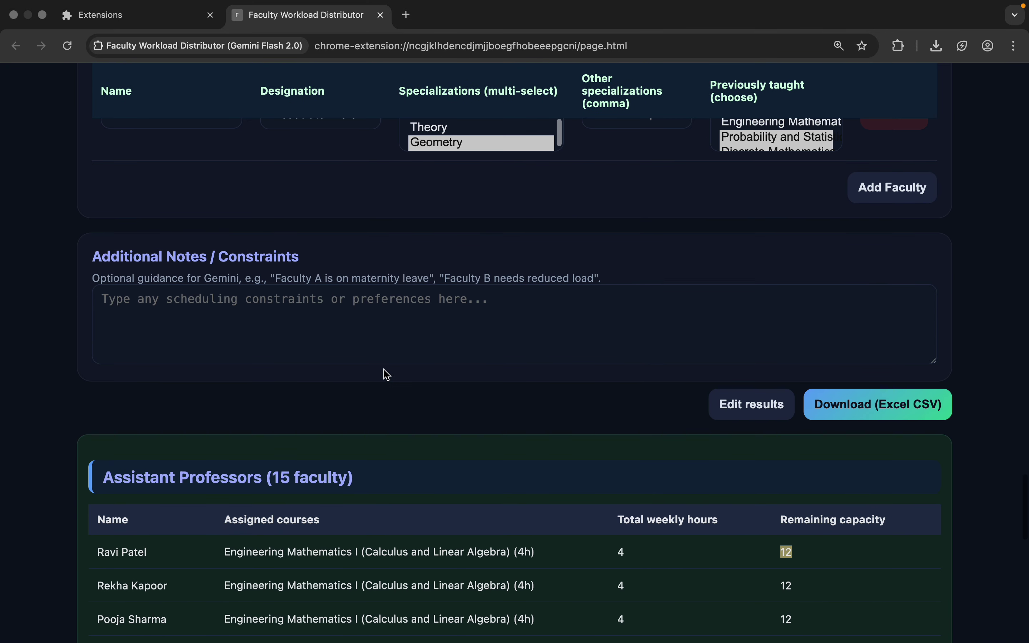
Review the assigned courses, weekly hours and remaining capacity across the assistant and associate professor tables.
scroll(386, 374, down, 10)
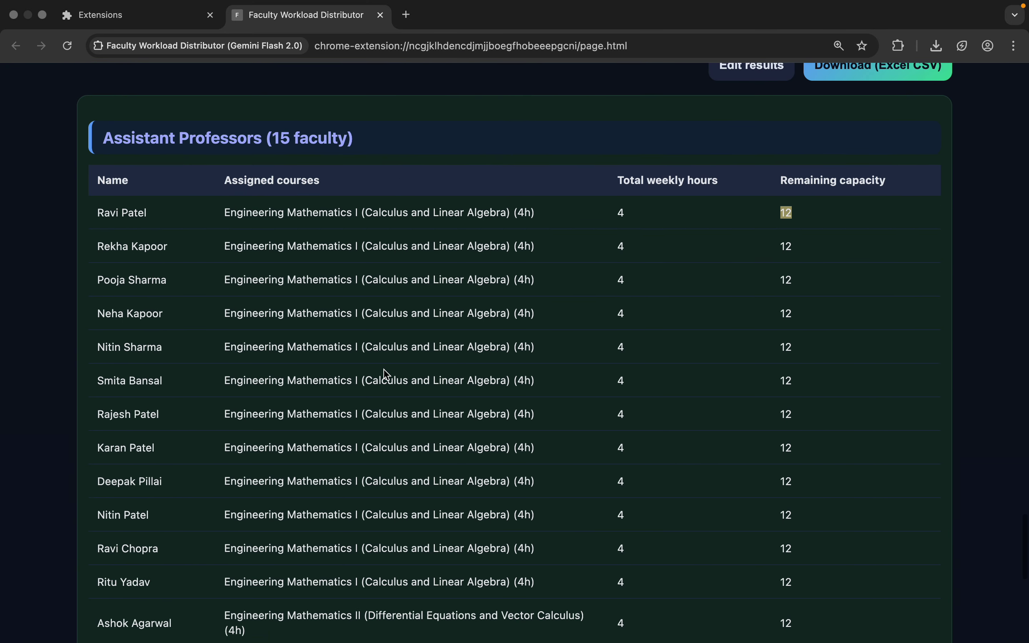
click(514, 316)
drag(221, 182, 327, 191)
scroll(558, 335, down, 7)
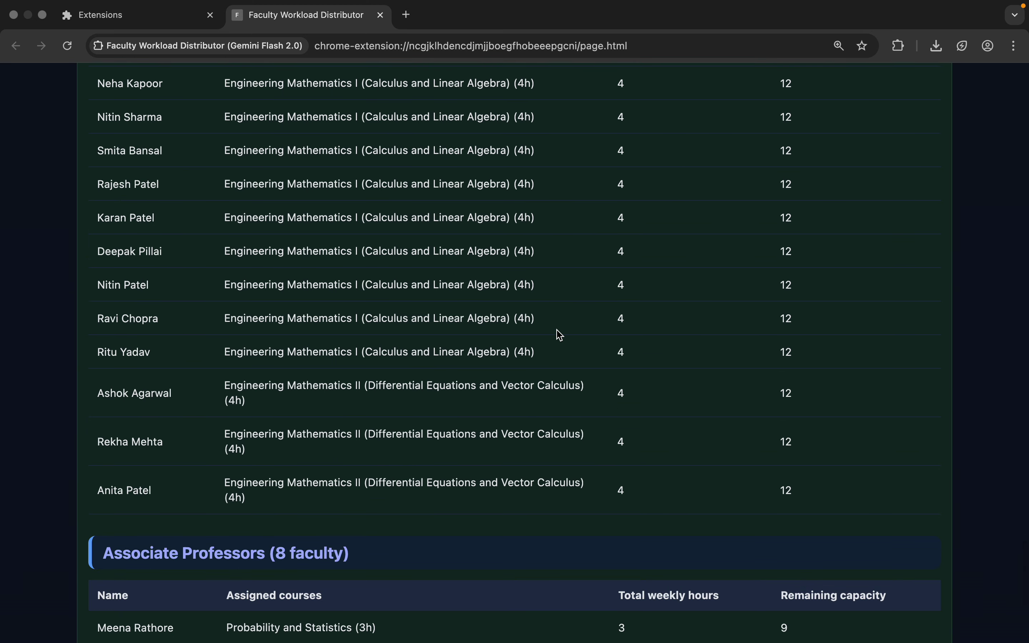
scroll(559, 335, down, 7)
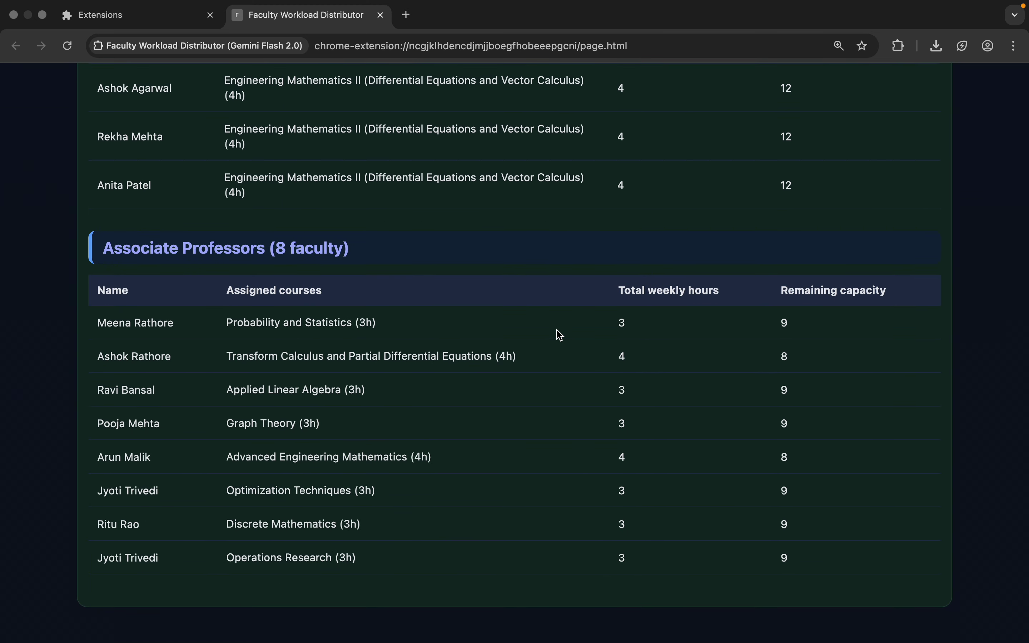
Set the core course sections to 15 for Discrete Mathematics, 14 for Probability and Statistics, and 20 for Mathematical Modelling.
scroll(559, 334, up, 10)
scroll(559, 335, up, 20)
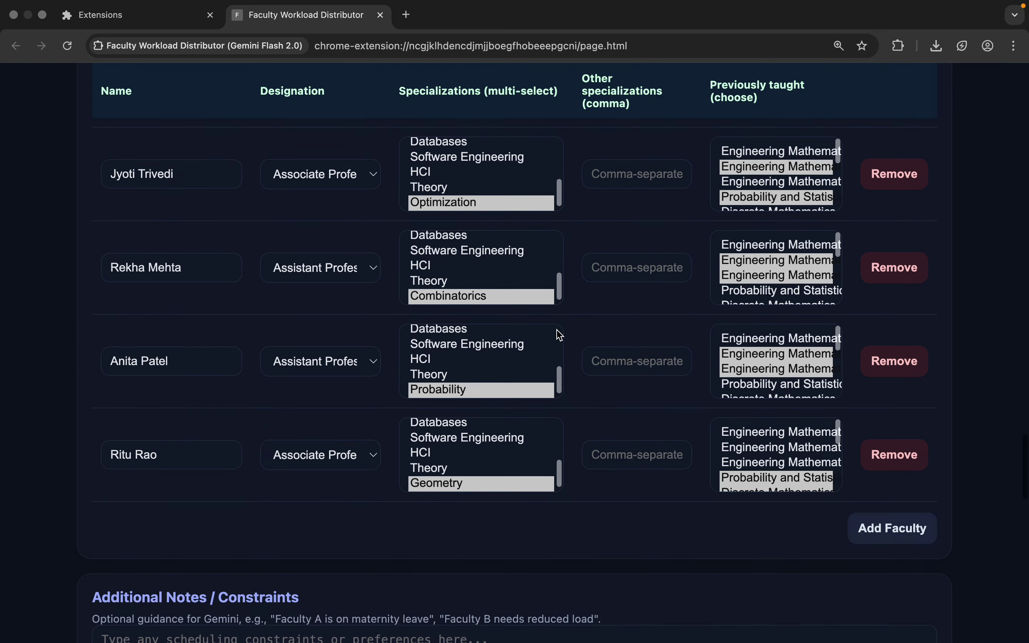
scroll(600, 298, up, 20)
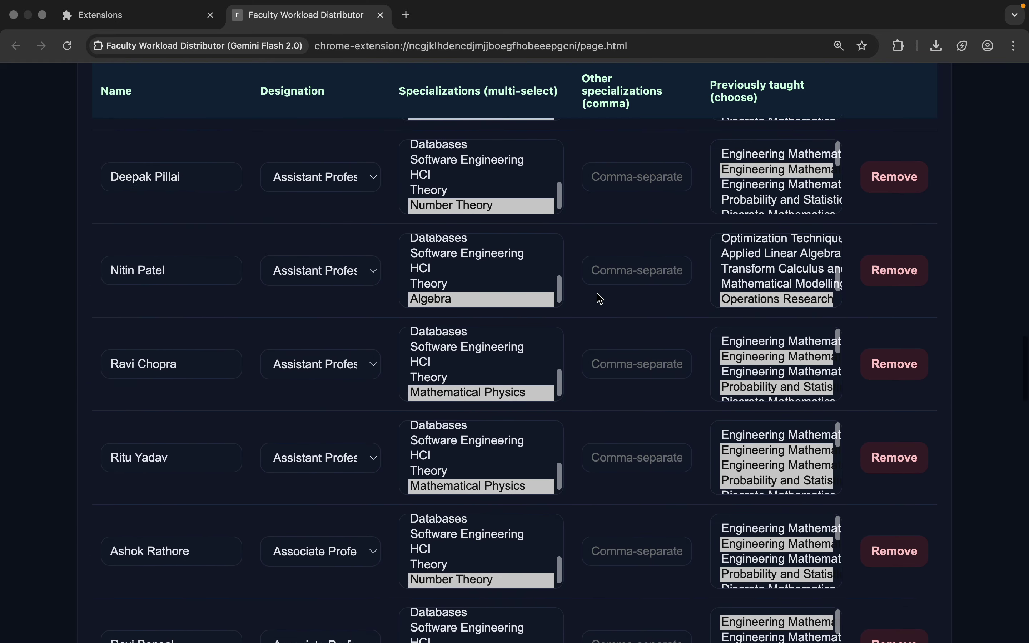
scroll(600, 297, up, 11)
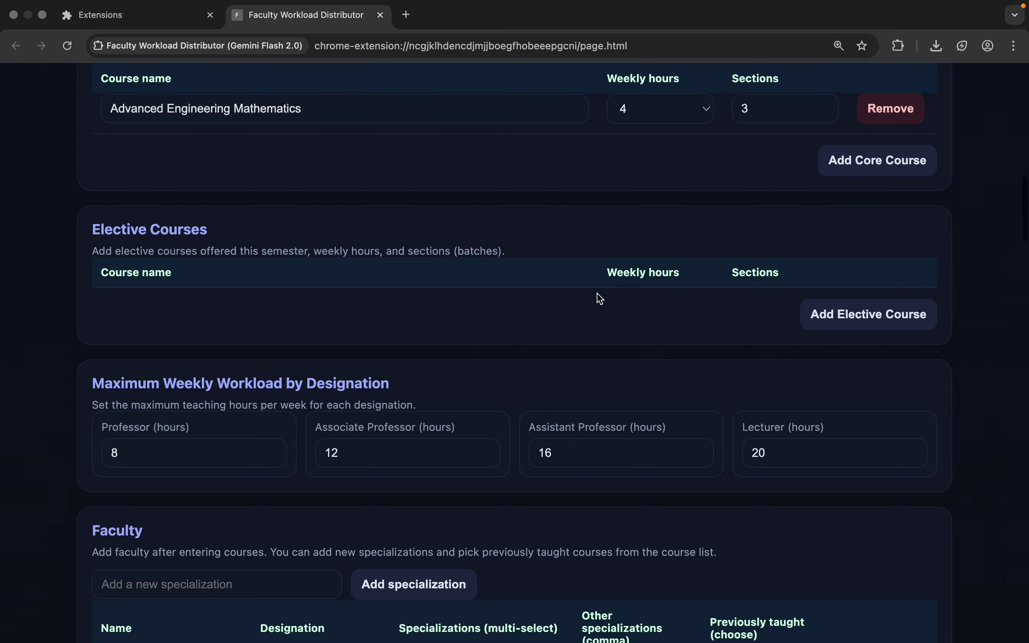
scroll(599, 300, up, 7)
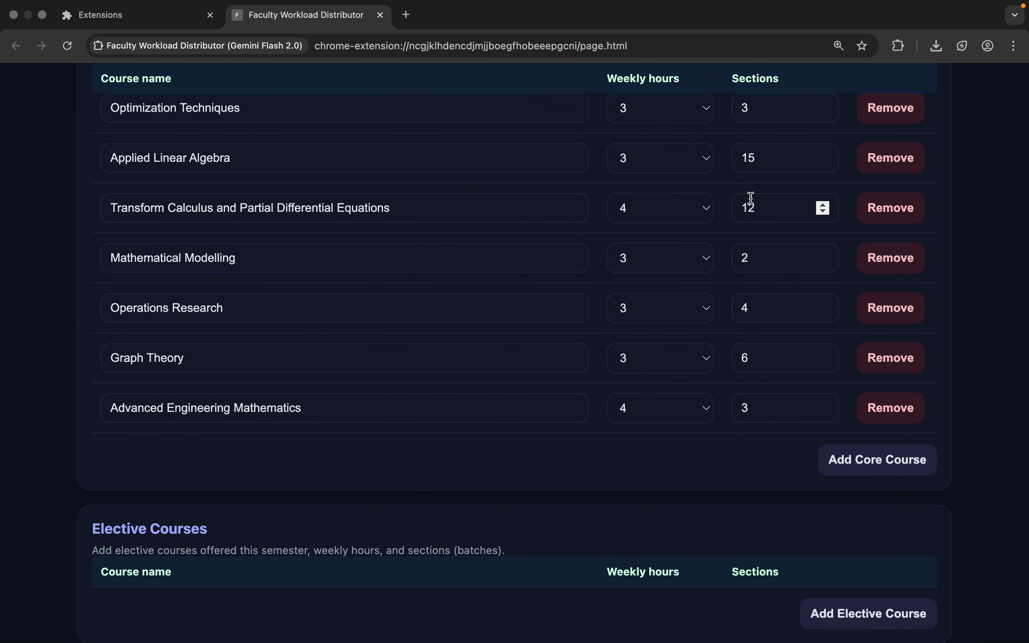
scroll(593, 239, up, 4)
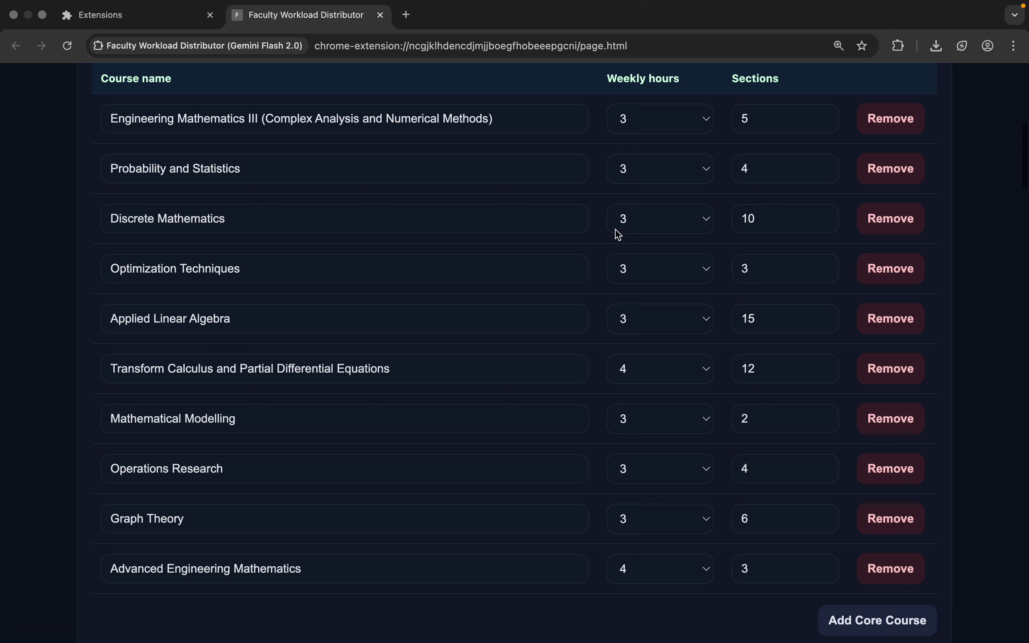
click(788, 219)
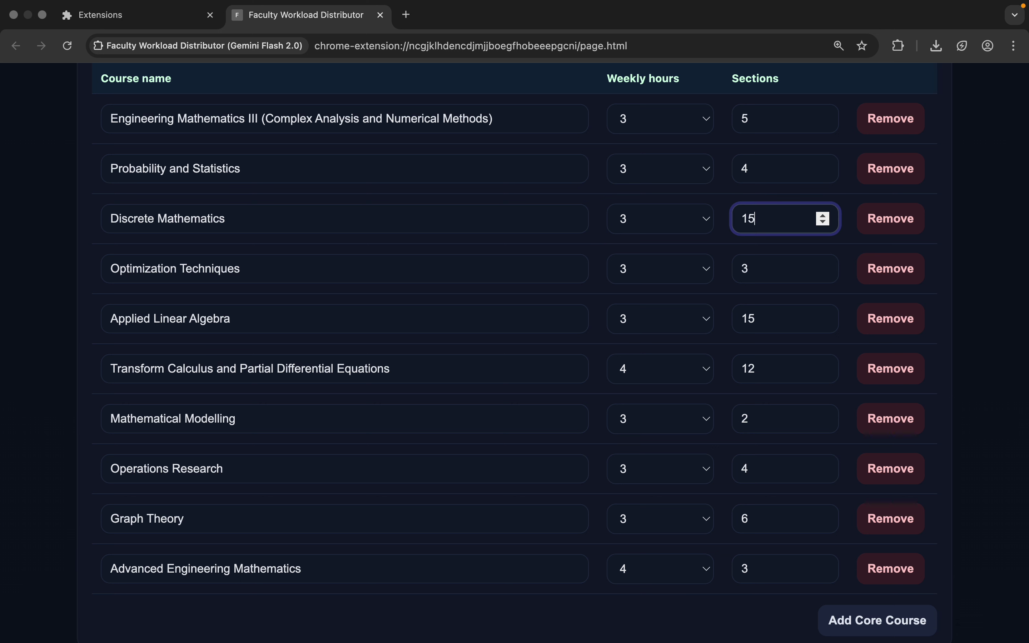
click(747, 166)
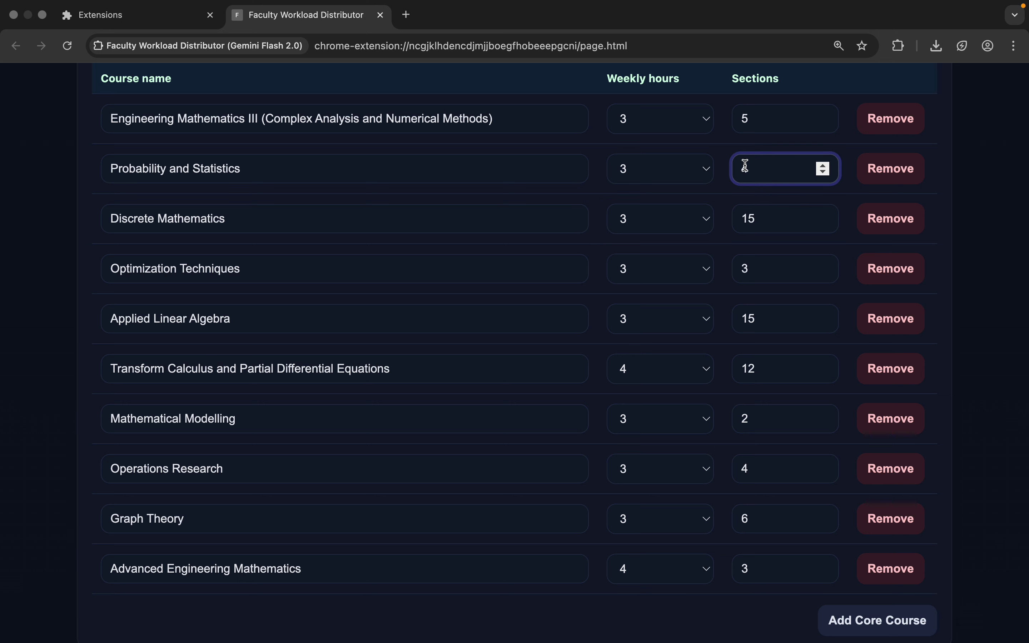
click(752, 418)
click(970, 405)
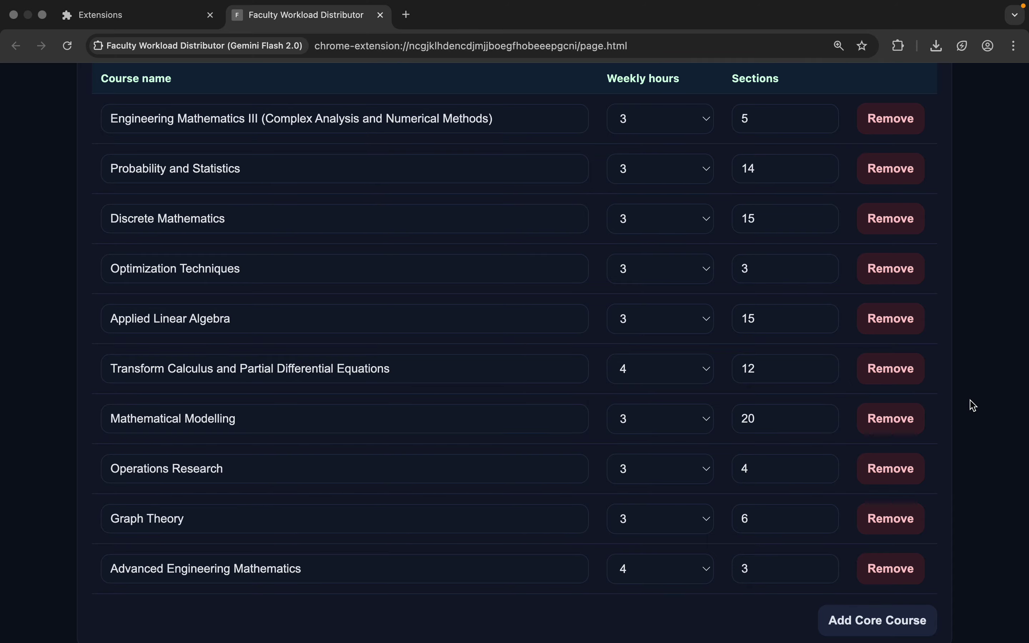
Regenerate the workload distribution using the updated core course sections.
scroll(969, 405, up, 10)
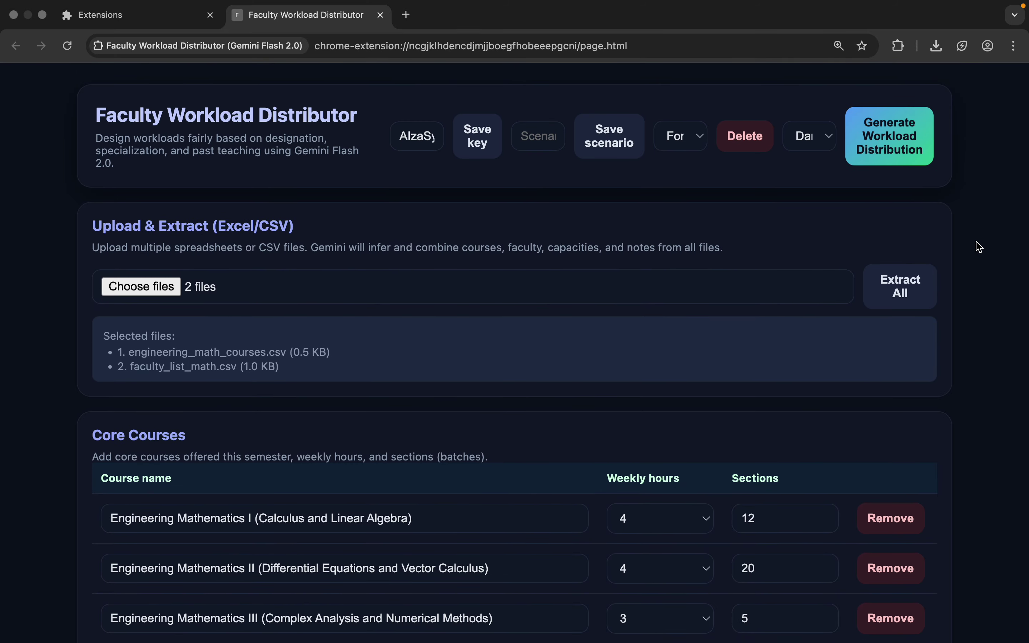
scroll(978, 246, down, 15)
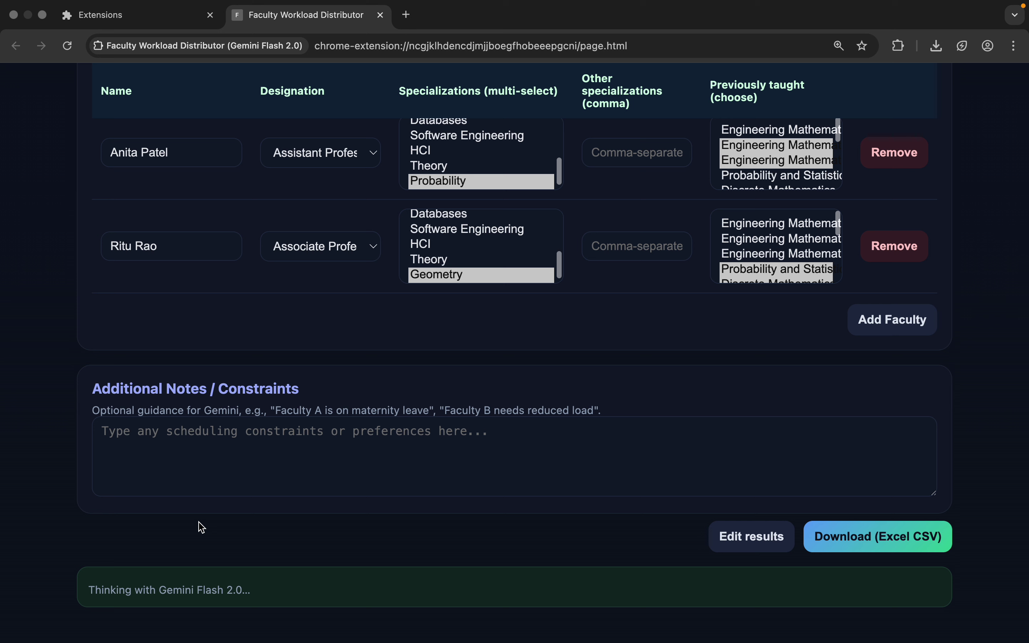
scroll(202, 528, down, 6)
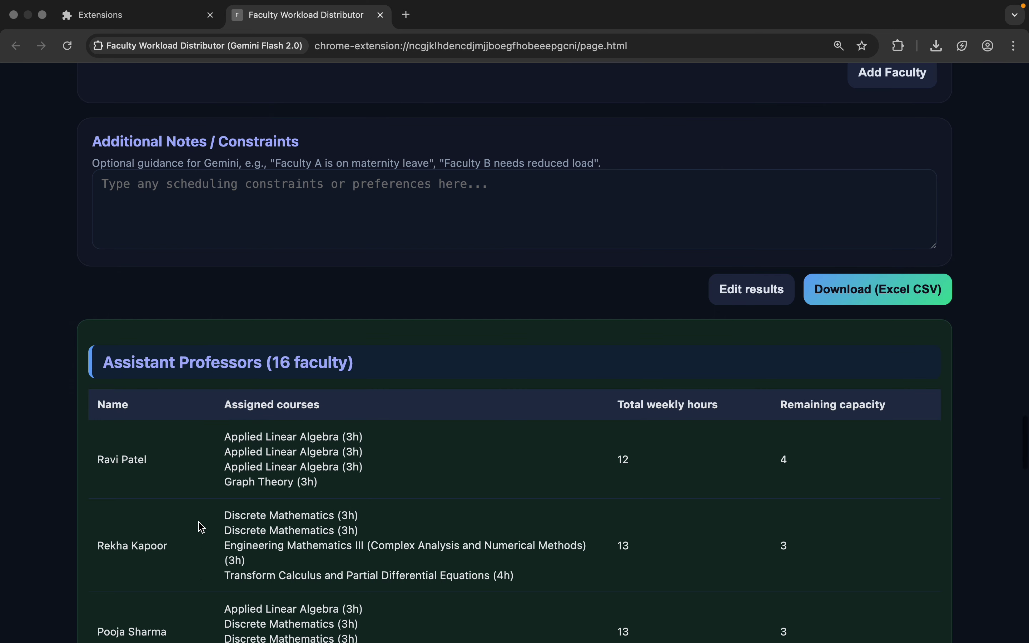
Examine the assistant professors' assigned courses, total weekly hours and remaining capacity in the regenerated distribution.
scroll(202, 527, down, 4)
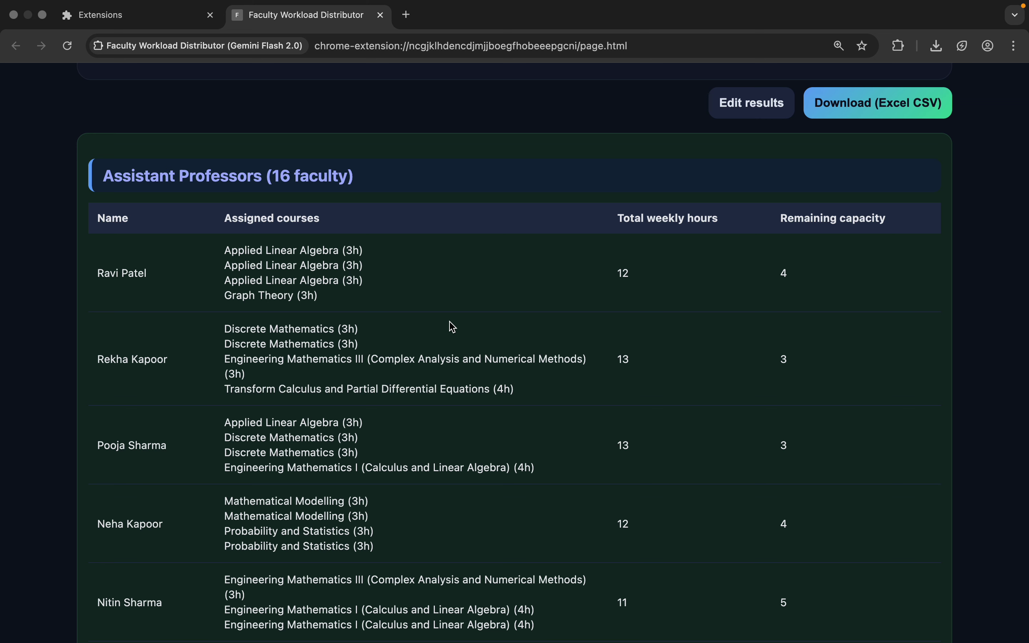
scroll(453, 327, down, 1)
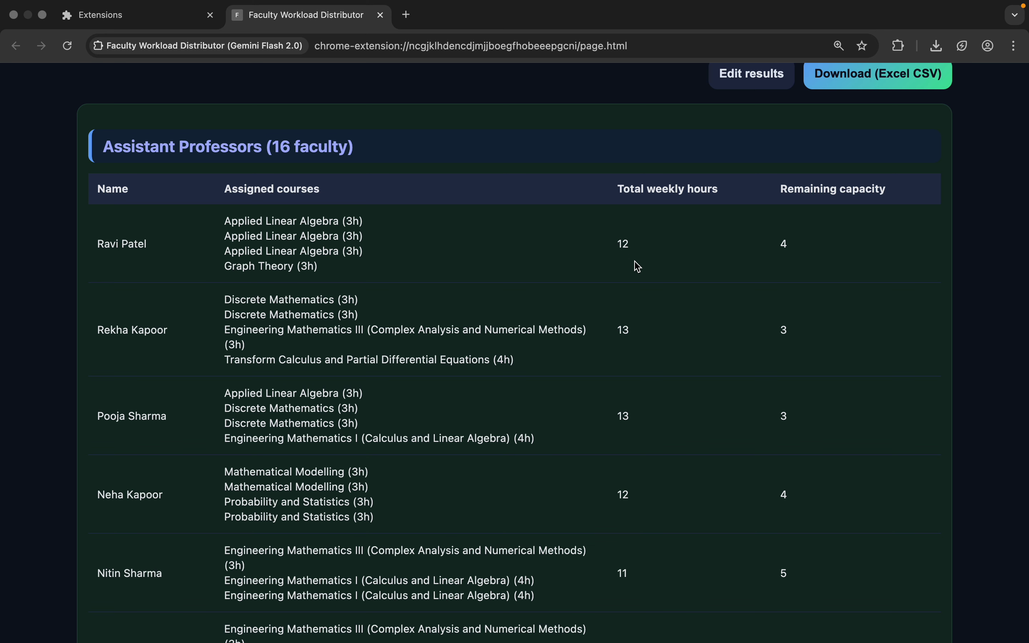
scroll(690, 286, down, 5)
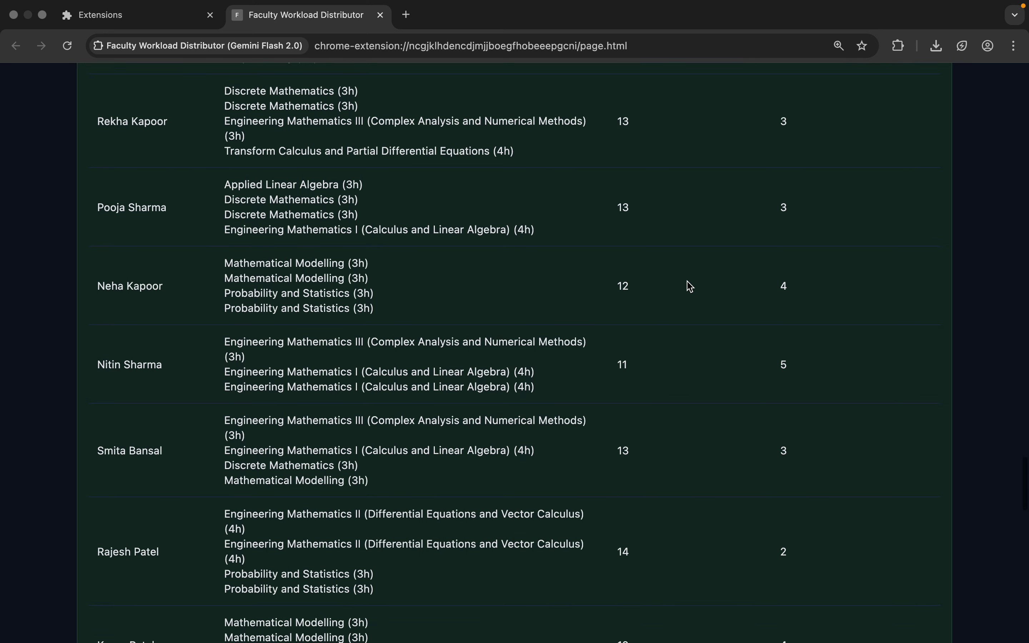
scroll(690, 286, down, 15)
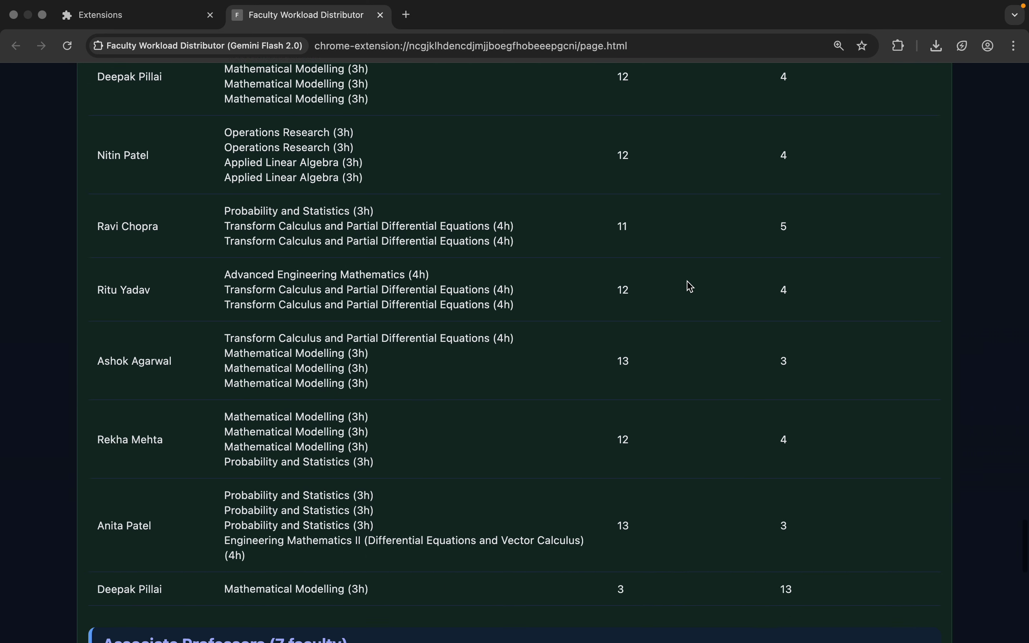
scroll(690, 287, down, 5)
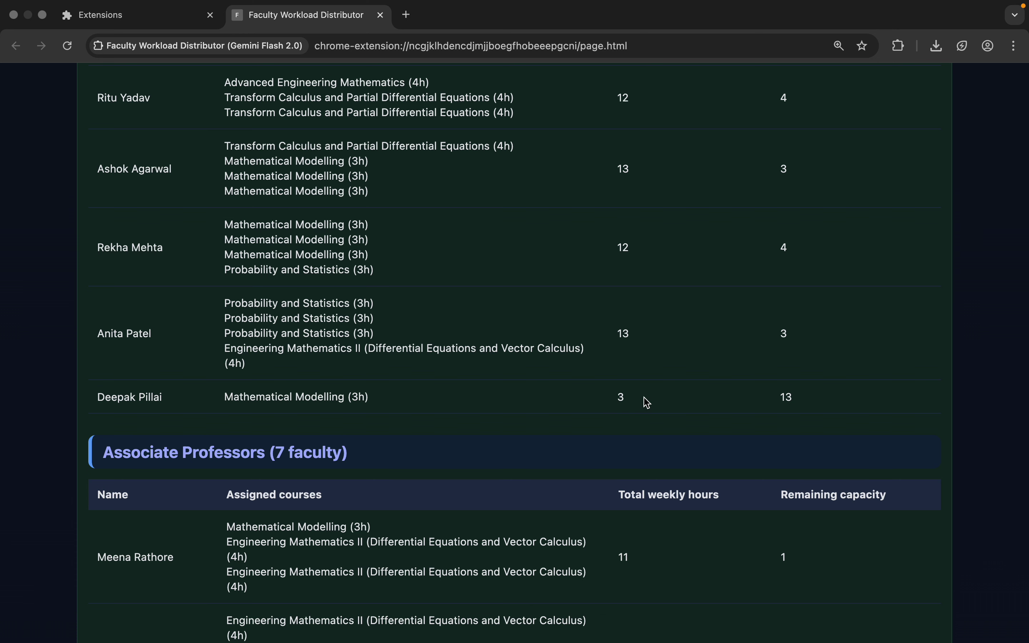
Compare the last assistant professor's Mathematical Modelling assignment and hours with the neighbouring faculty rows.
scroll(647, 403, up, 1)
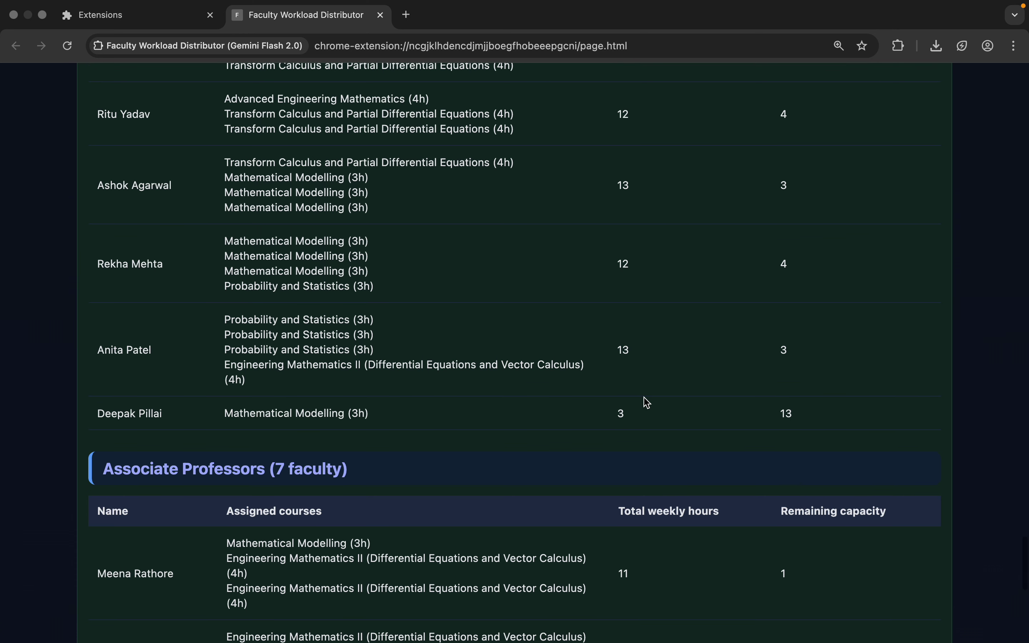
scroll(648, 402, up, 8)
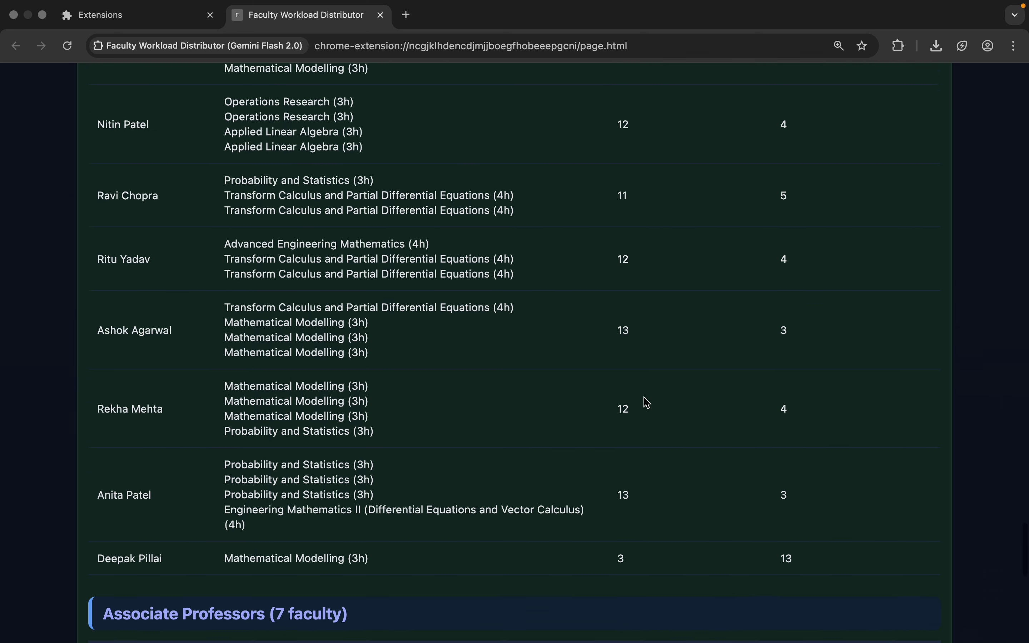
scroll(648, 402, down, 6)
scroll(647, 402, down, 5)
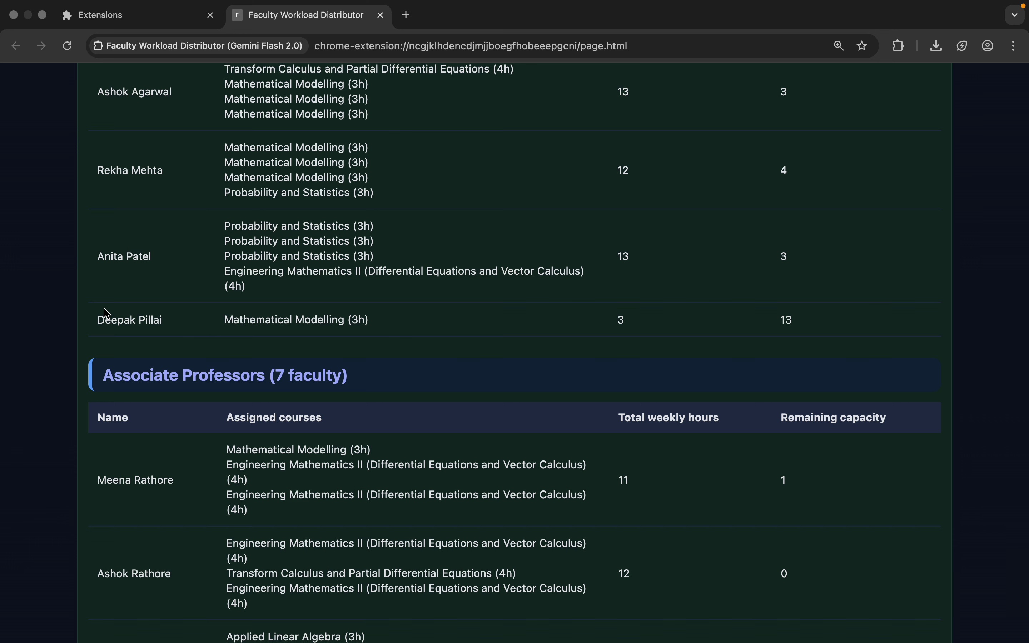
drag(102, 320, 544, 293)
click(666, 334)
scroll(666, 333, up, 3)
scroll(666, 334, down, 7)
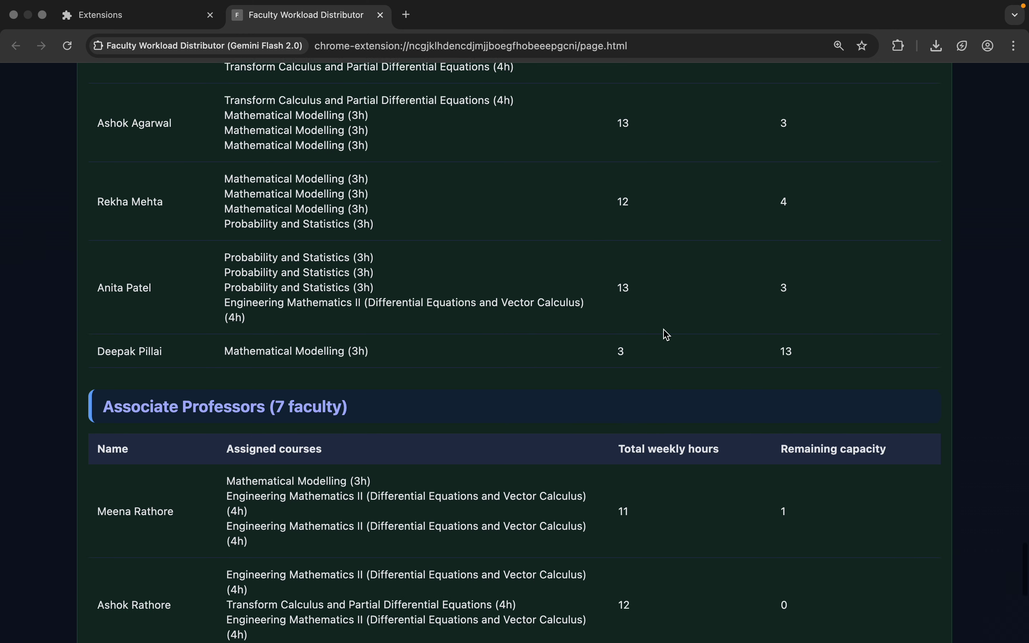
Make the results editable and move Engineering Mathematics II (4h) from the second-to-last assistant professor to the last one's assigned courses.
scroll(667, 336, up, 20)
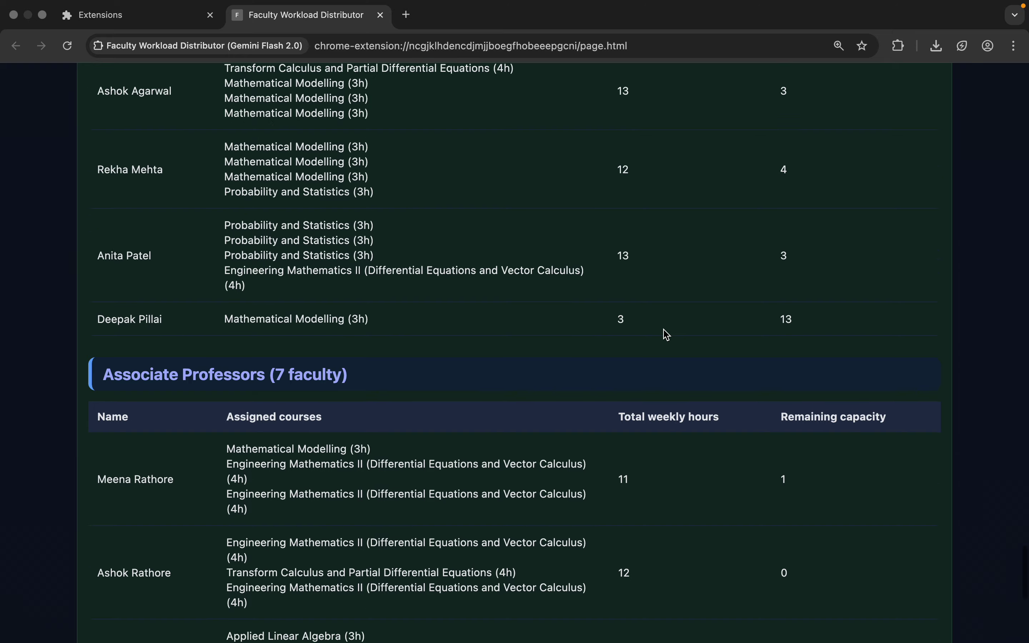
scroll(667, 335, up, 5)
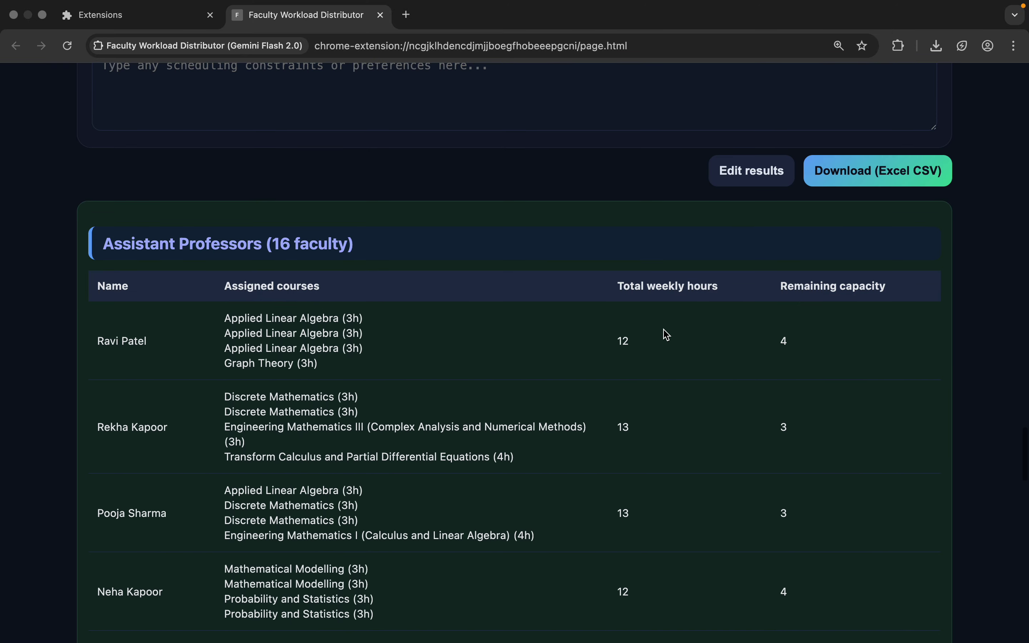
click(759, 172)
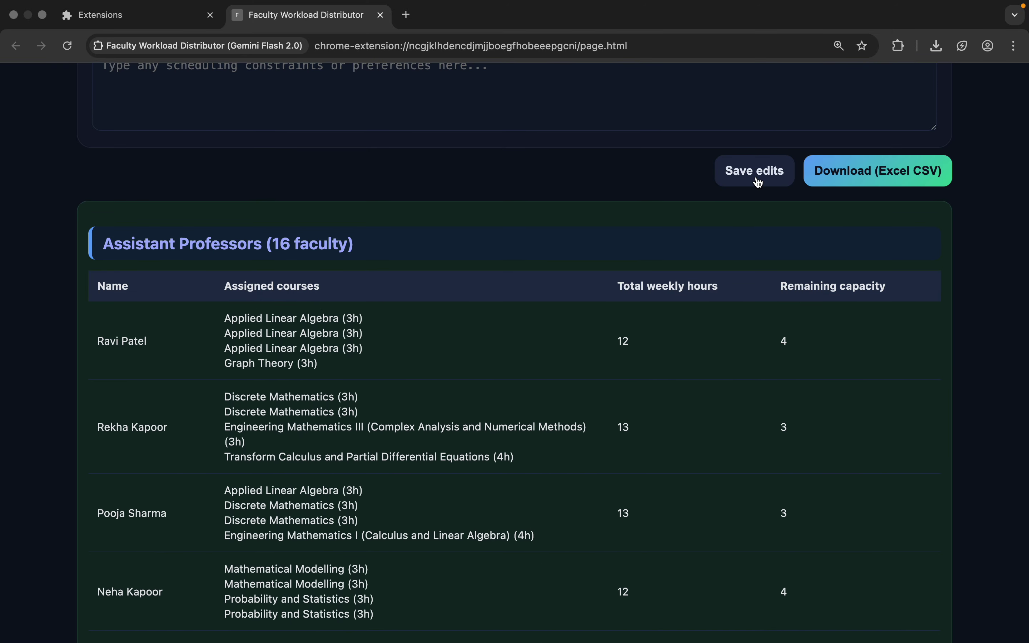
scroll(713, 307, down, 20)
scroll(713, 306, down, 3)
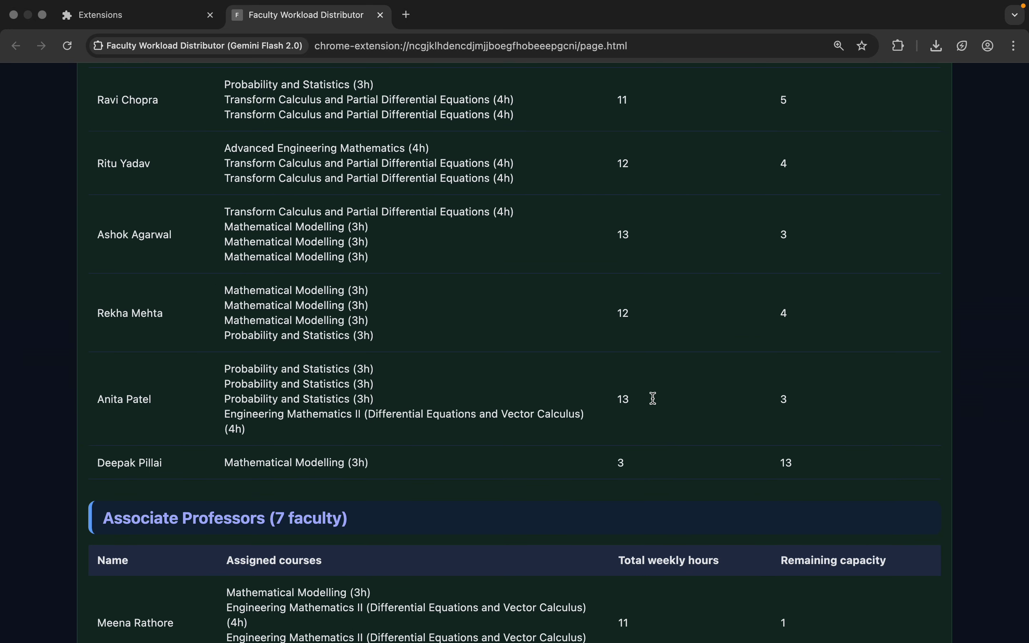
drag(252, 427, 224, 415)
key(ctrl+c)
key(BackSpace)
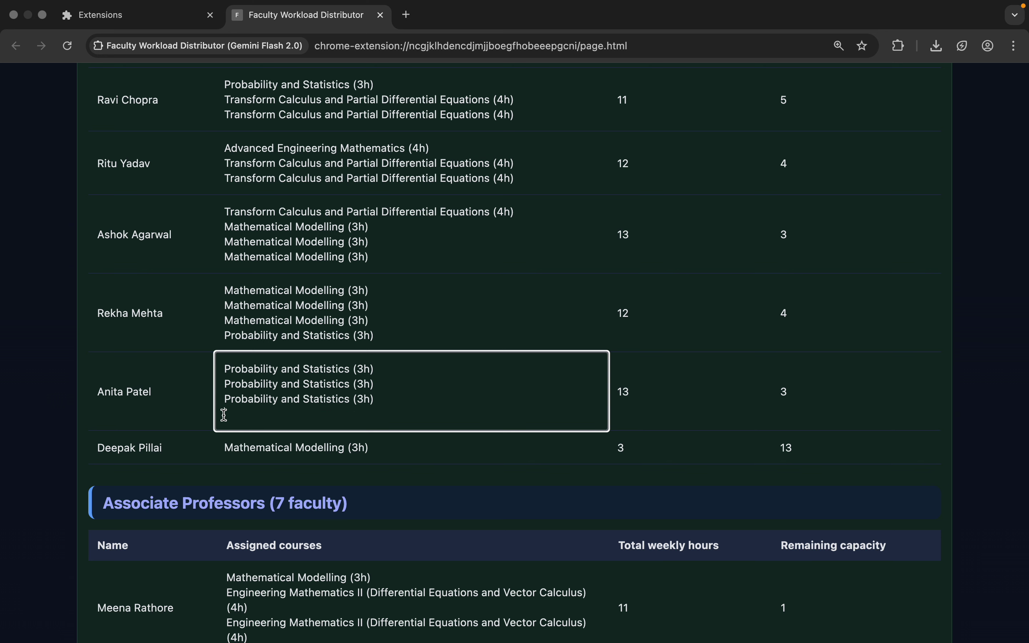
click(395, 449)
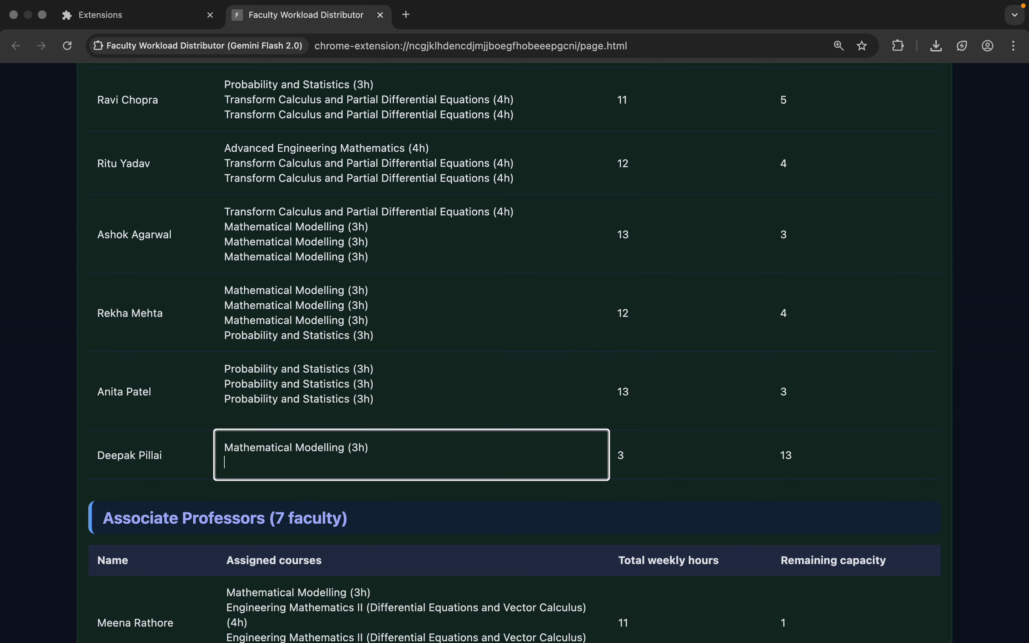
key(ctrl+v)
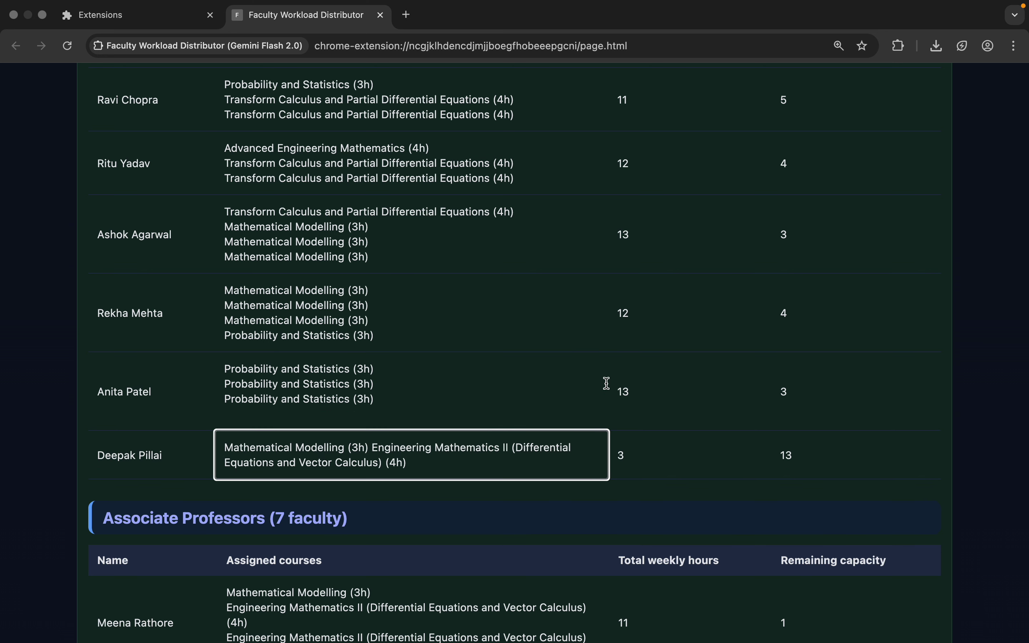
Set the total weekly hours to 9 for the second-to-last assistant professor and 7 for the last one.
click(633, 391)
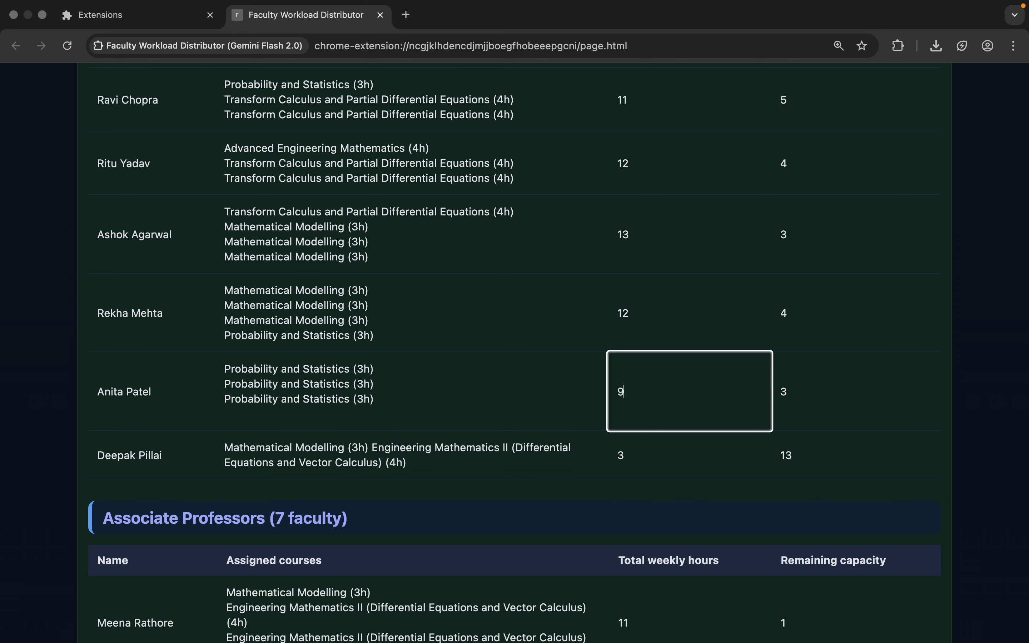
text(9)
click(639, 456)
key(BackSpace)
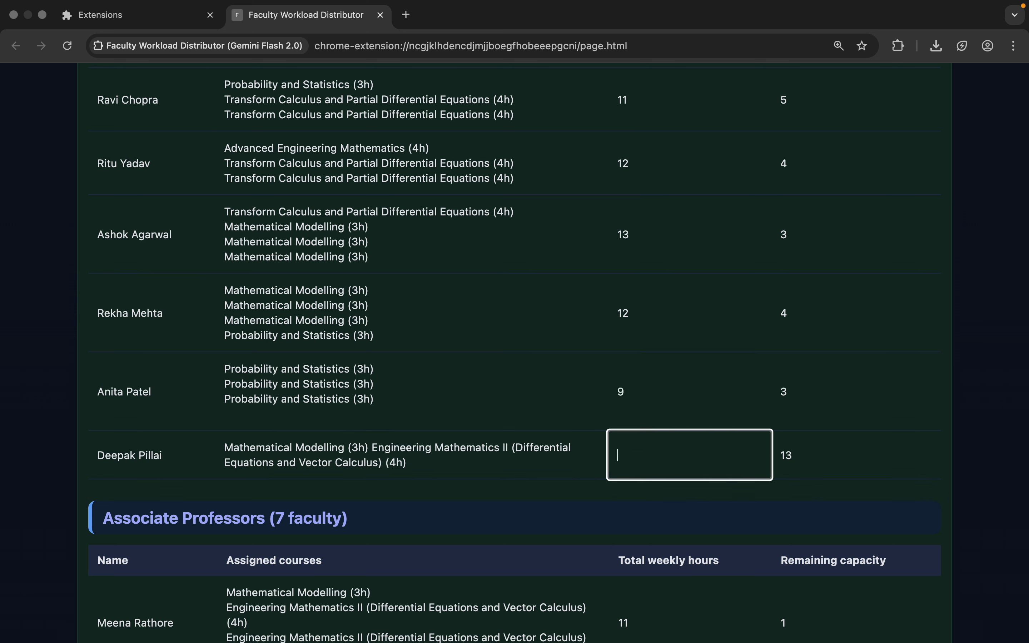
click(826, 462)
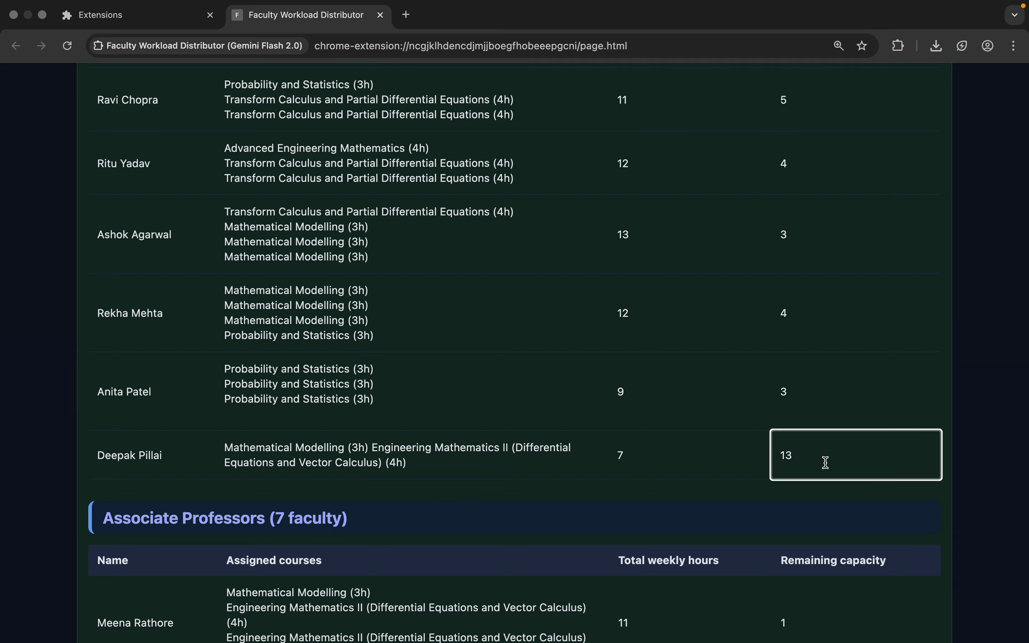
scroll(820, 340, up, 20)
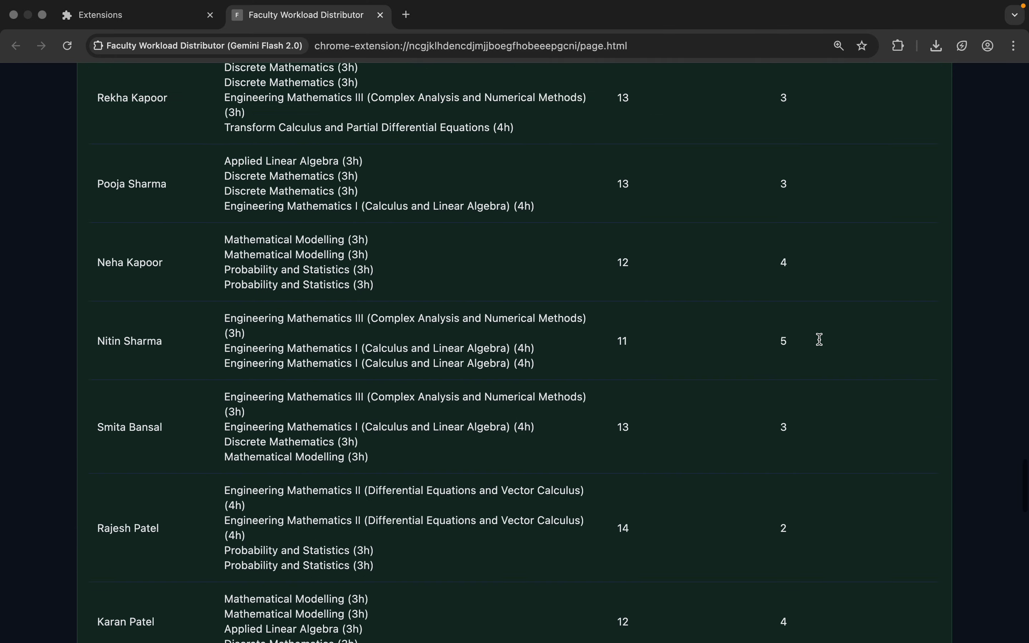
scroll(820, 339, up, 3)
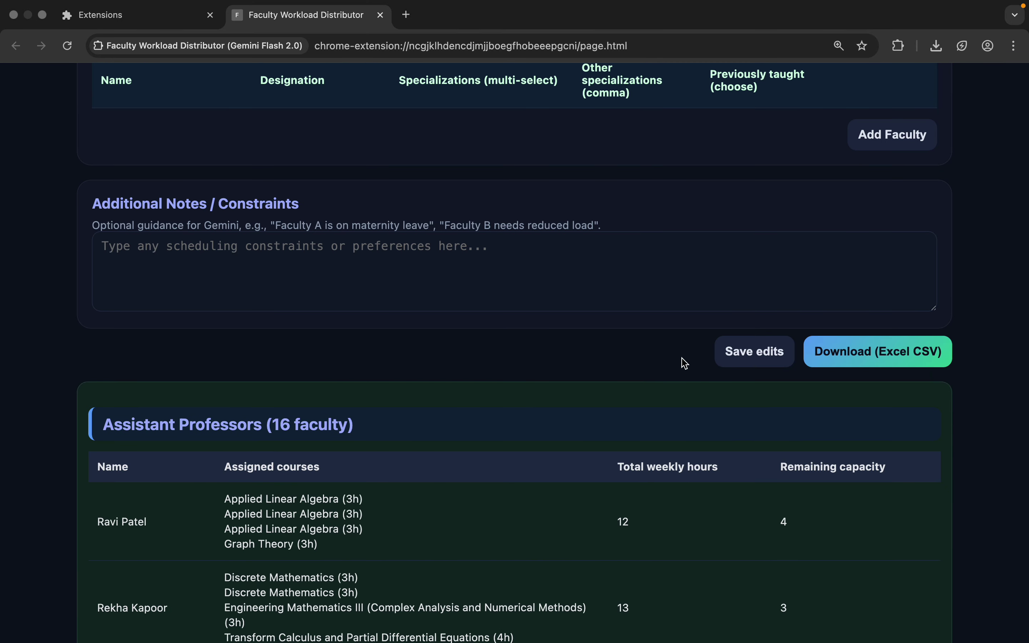
Review the rebalanced workload tables for assistant and associate professors, checking assigned courses, total weekly hours and remaining capacity.
scroll(722, 353, down, 10)
scroll(721, 357, down, 14)
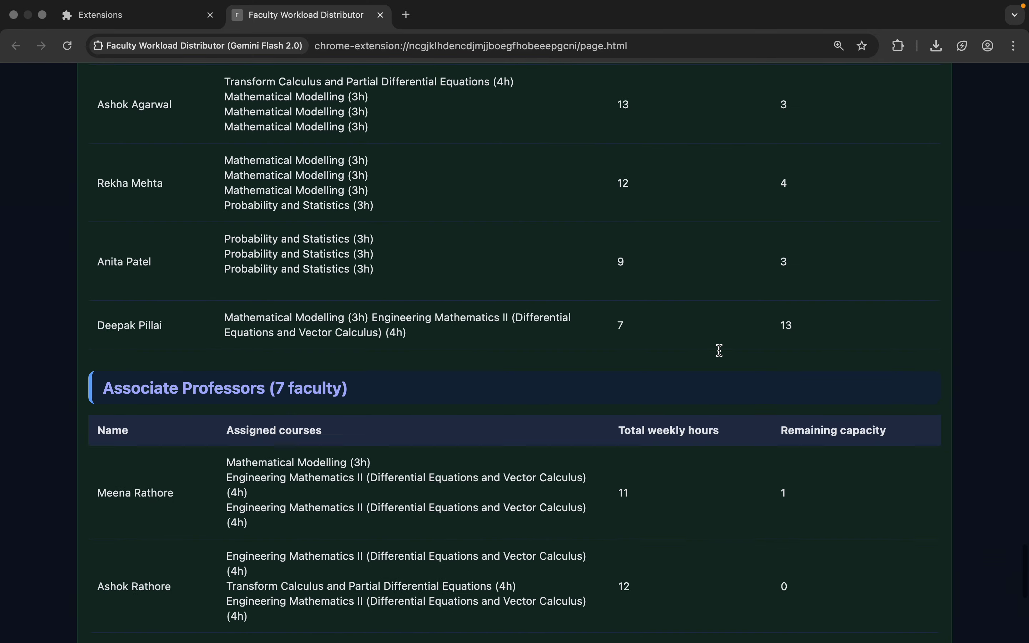
scroll(719, 349, up, 19)
scroll(874, 199, up, 6)
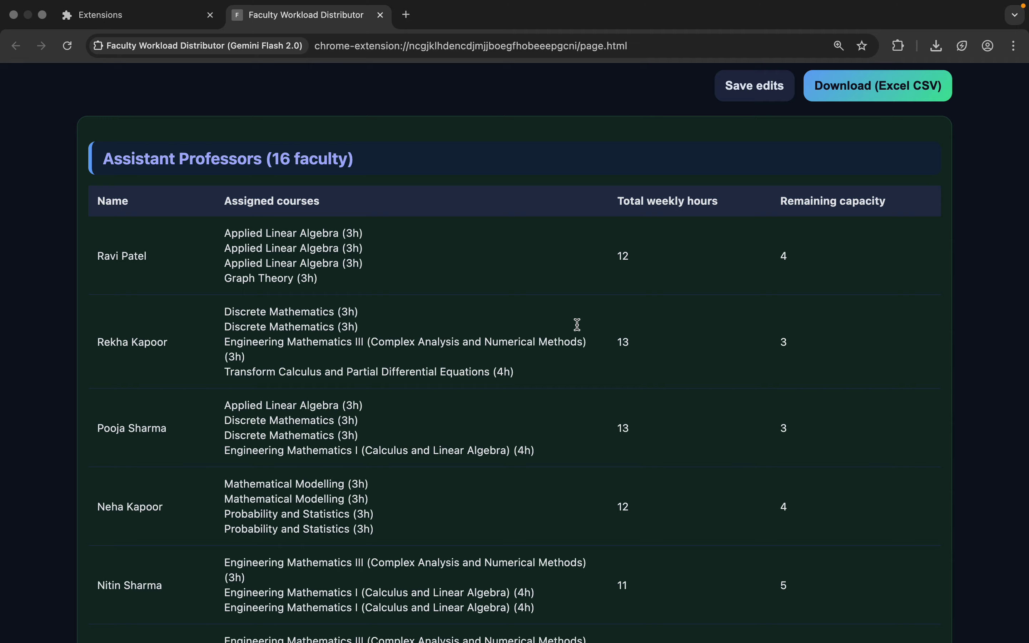
scroll(578, 325, down, 17)
scroll(577, 325, down, 10)
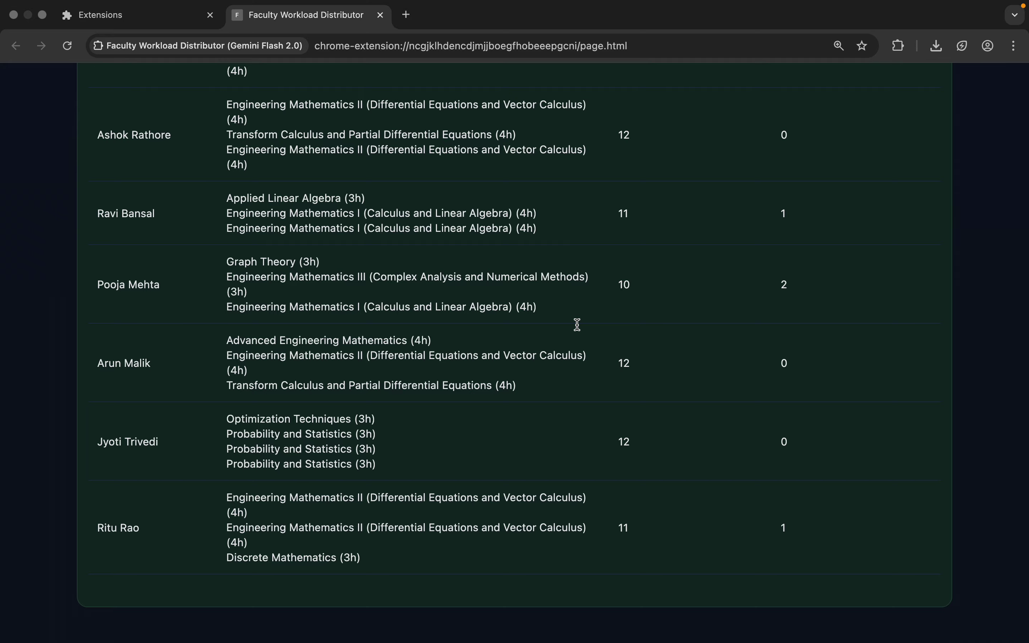
scroll(578, 325, up, 20)
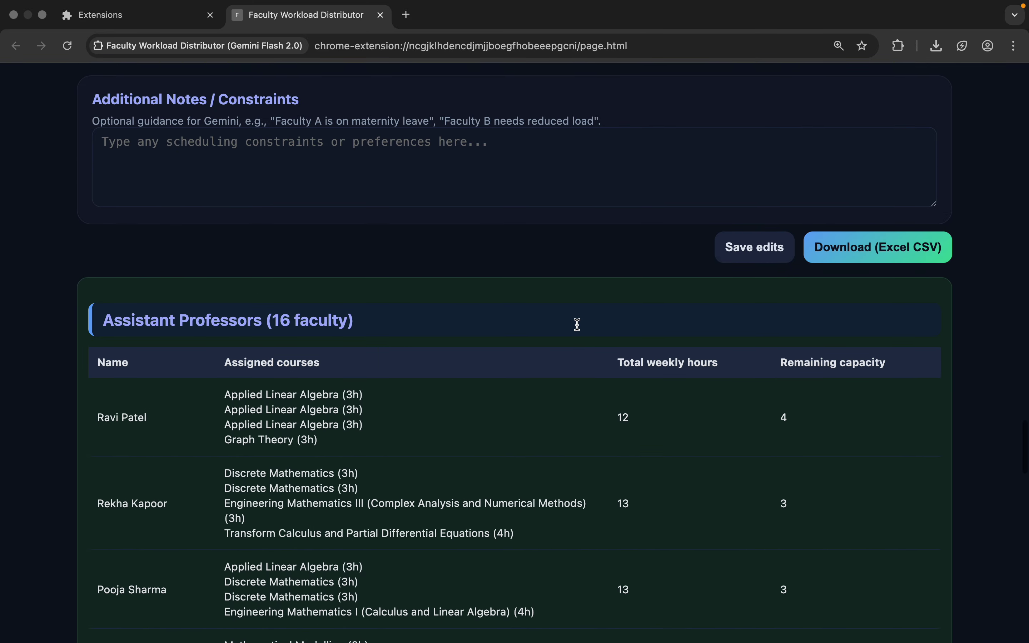
Look back through the faculty input entries, checking each member's designation, specializations and previously taught courses.
scroll(579, 330, up, 8)
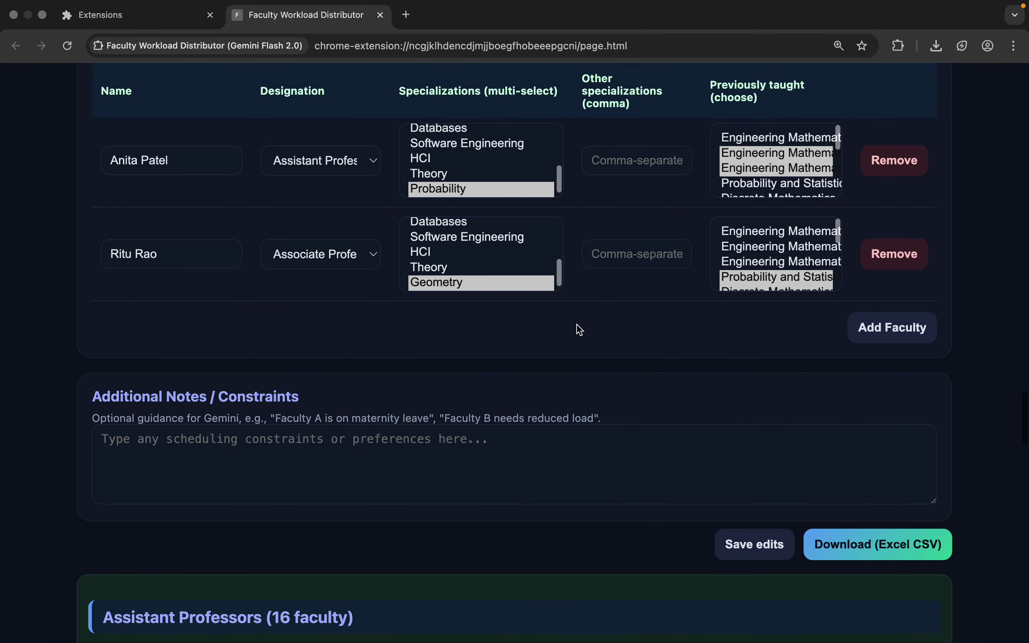
scroll(580, 330, up, 15)
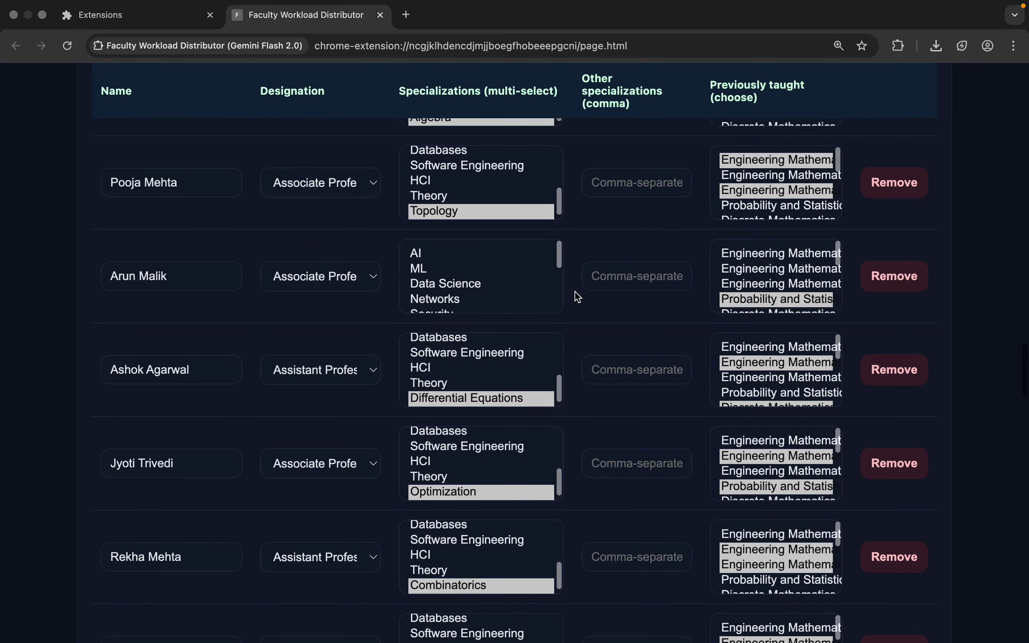
scroll(578, 296, up, 1)
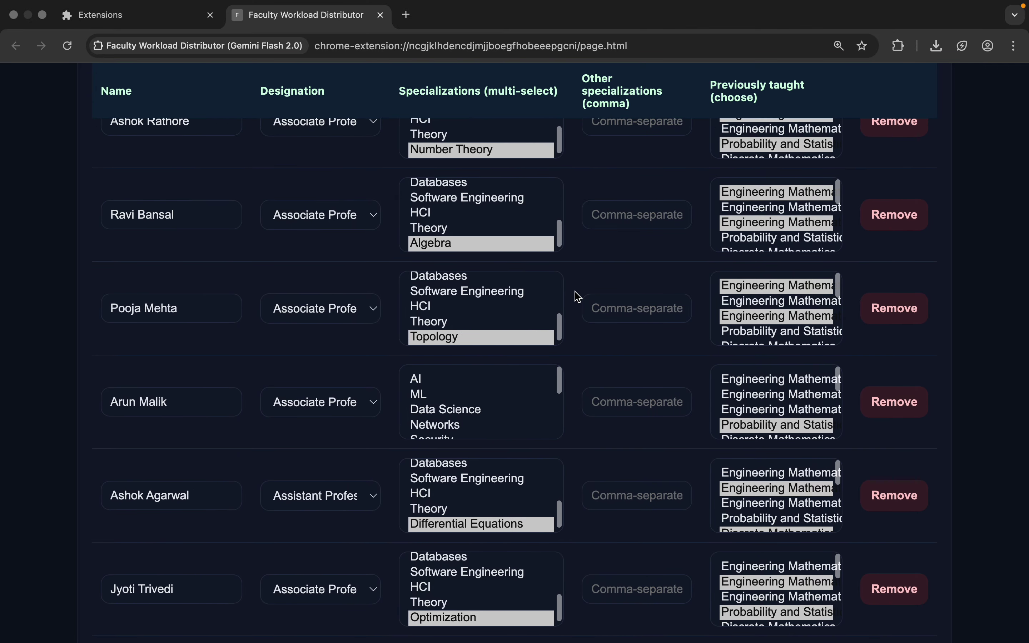
scroll(578, 296, up, 10)
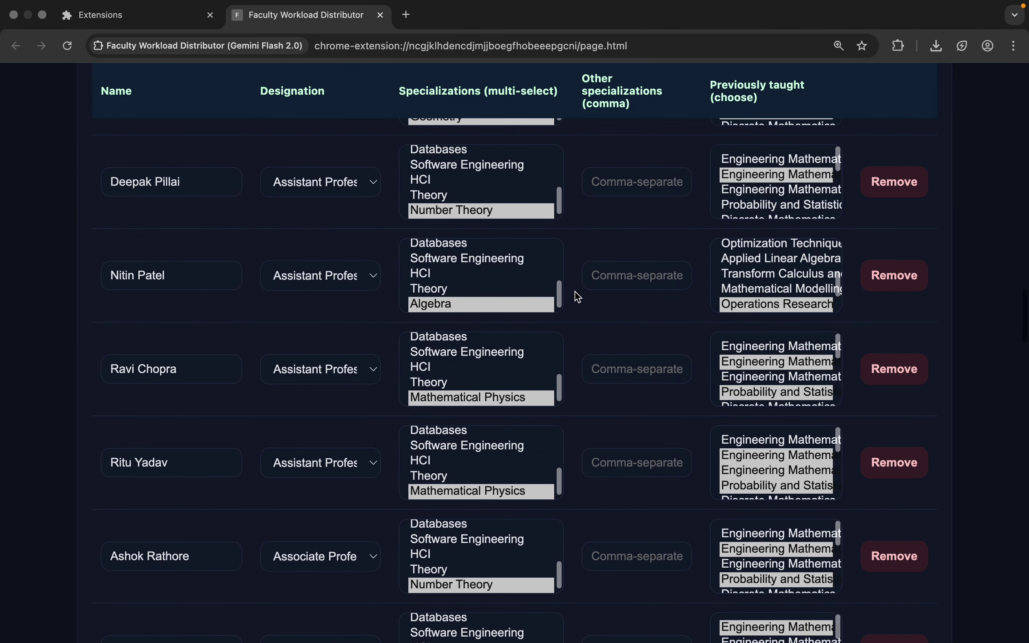